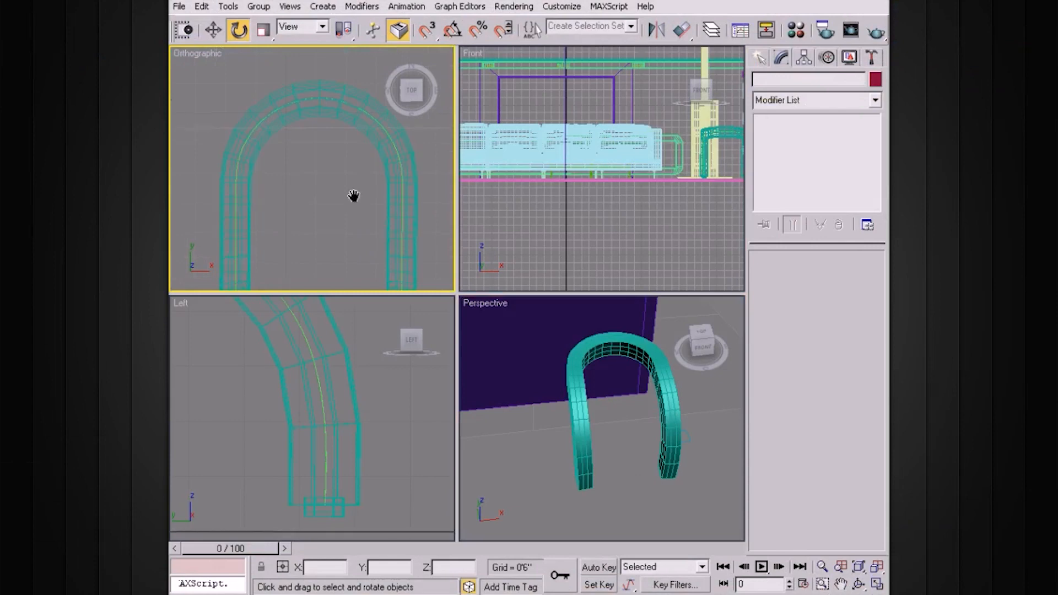
# Create a cylinder inside the U-shaped frame, about 1'2" in radius and 7" high, with 8 sides and 3 height segments
pyautogui.click(759, 58)
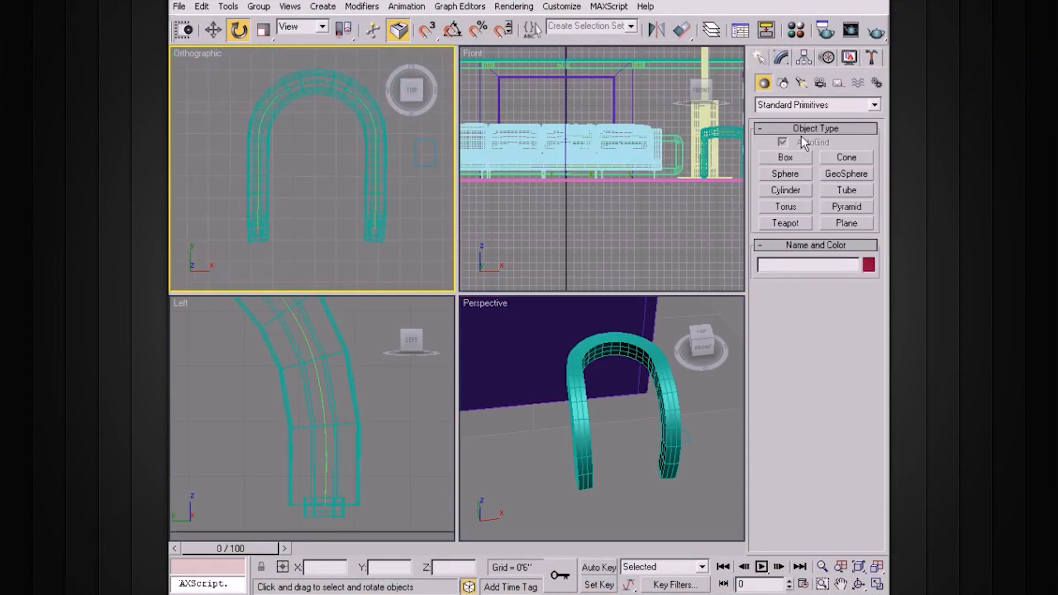
pyautogui.click(786, 190)
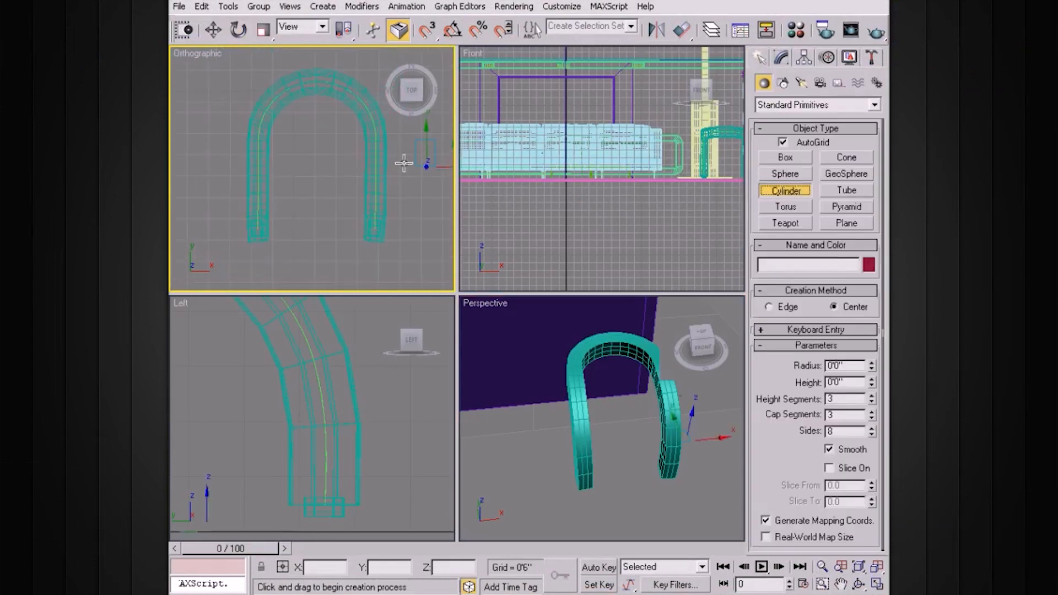
pyautogui.moveTo(314, 150); pyautogui.dragTo(362, 149)
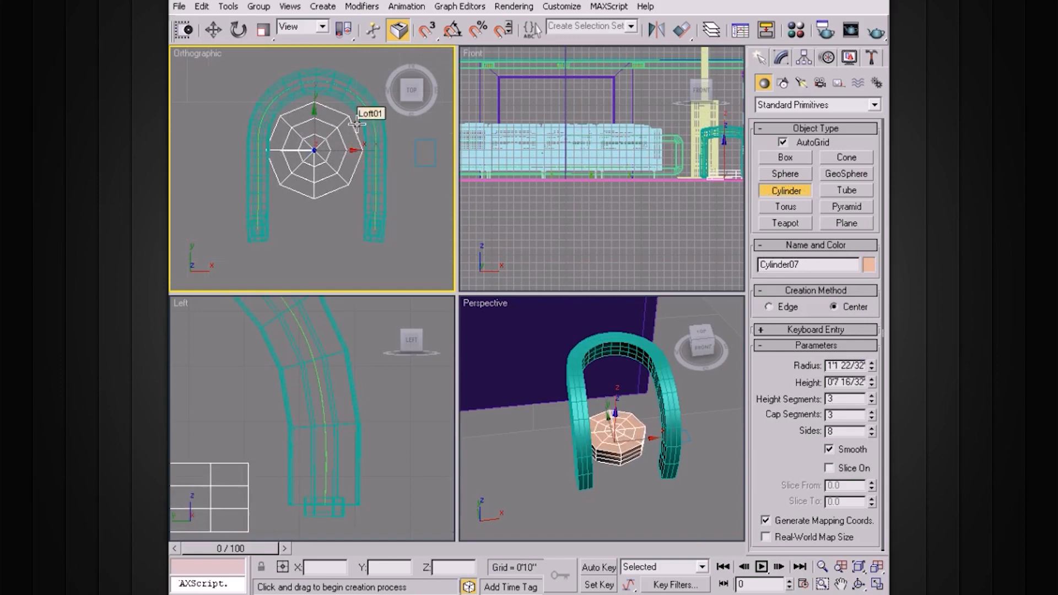
pyautogui.click(358, 125)
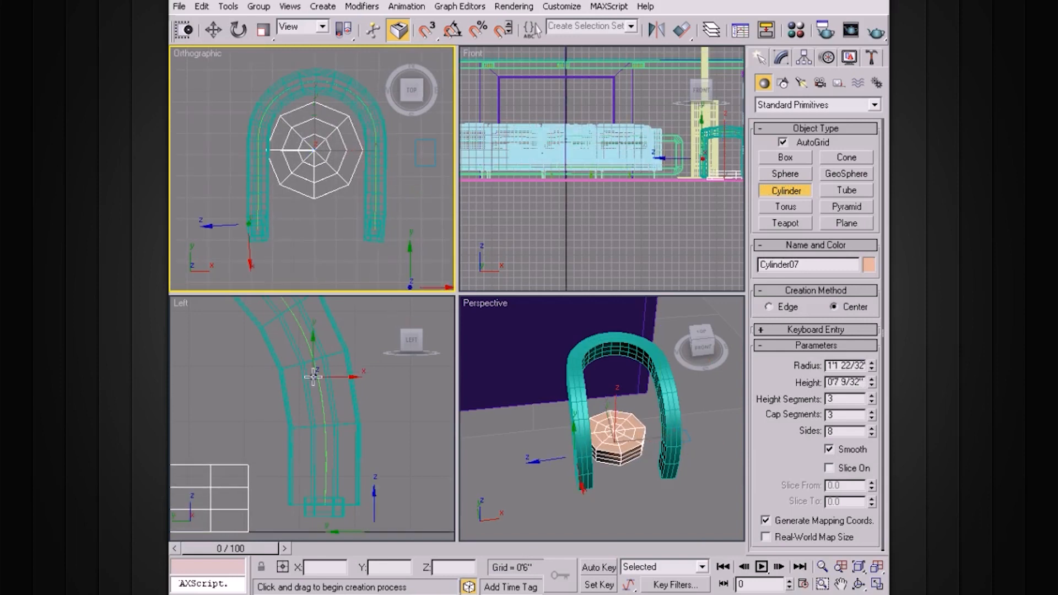
# Raise the cylinder to a Z position of about 1'4" and centre it between the frame's arms, close to its curved back
pyautogui.press('w')
pyautogui.click(617, 405)
pyautogui.moveTo(617, 405); pyautogui.dragTo(610, 371)
pyautogui.rightClick(339, 396)
pyautogui.scroll(-3, 339, 396)
pyautogui.moveTo(281, 407); pyautogui.dragTo(386, 406, button='middle')
pyautogui.moveTo(338, 335); pyautogui.dragTo(337, 353)
pyautogui.moveTo(387, 401); pyautogui.dragTo(377, 402)
pyautogui.moveTo(272, 150); pyautogui.dragTo(276, 150)
pyautogui.scroll(2, 337, 160)
pyautogui.moveTo(361, 169); pyautogui.dragTo(362, 211, button='middle')
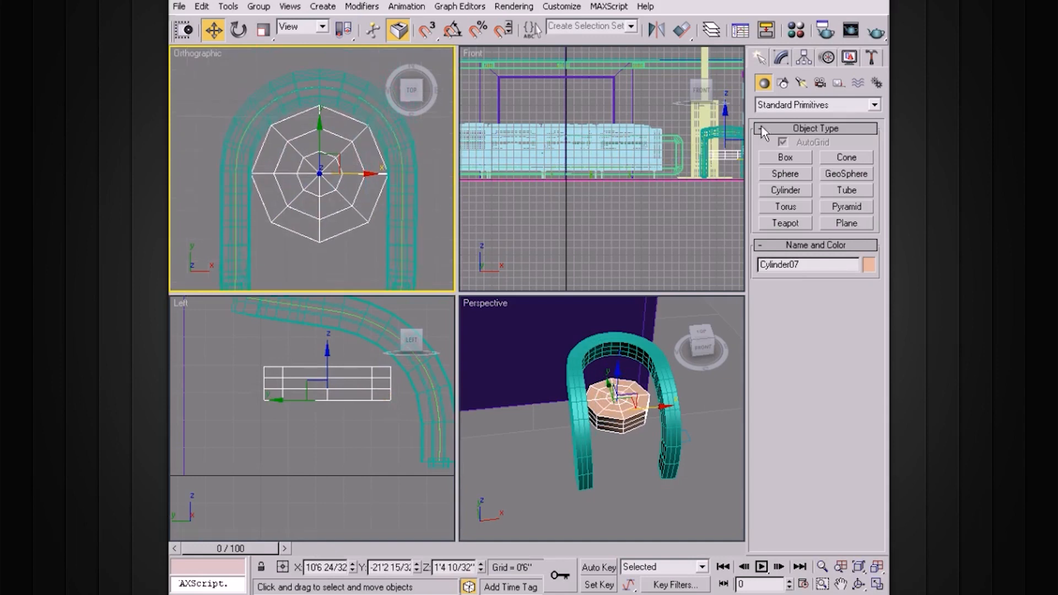
pyautogui.click(781, 58)
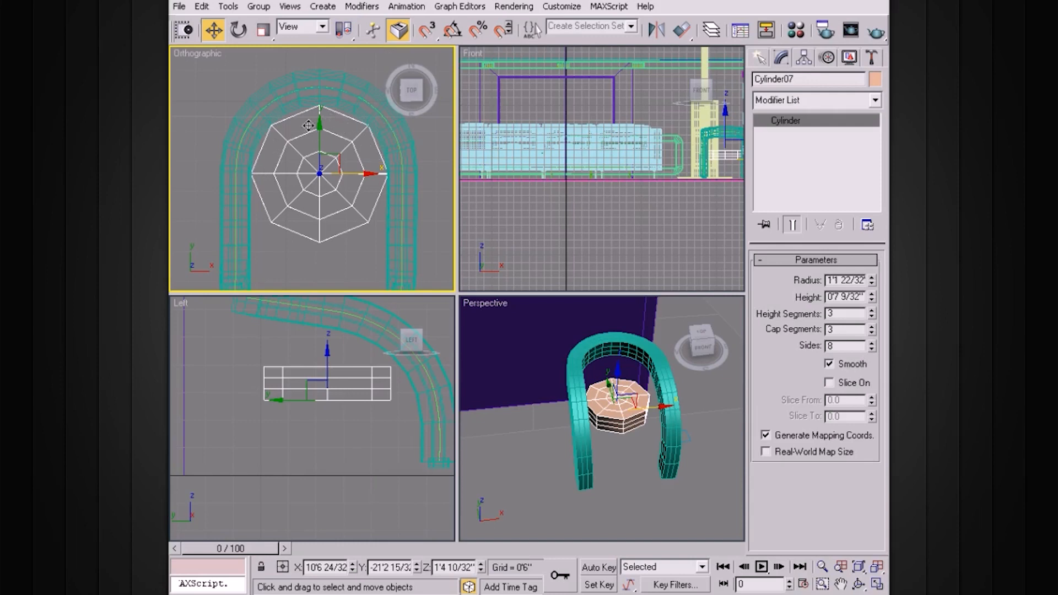
pyautogui.moveTo(318, 130); pyautogui.dragTo(318, 126)
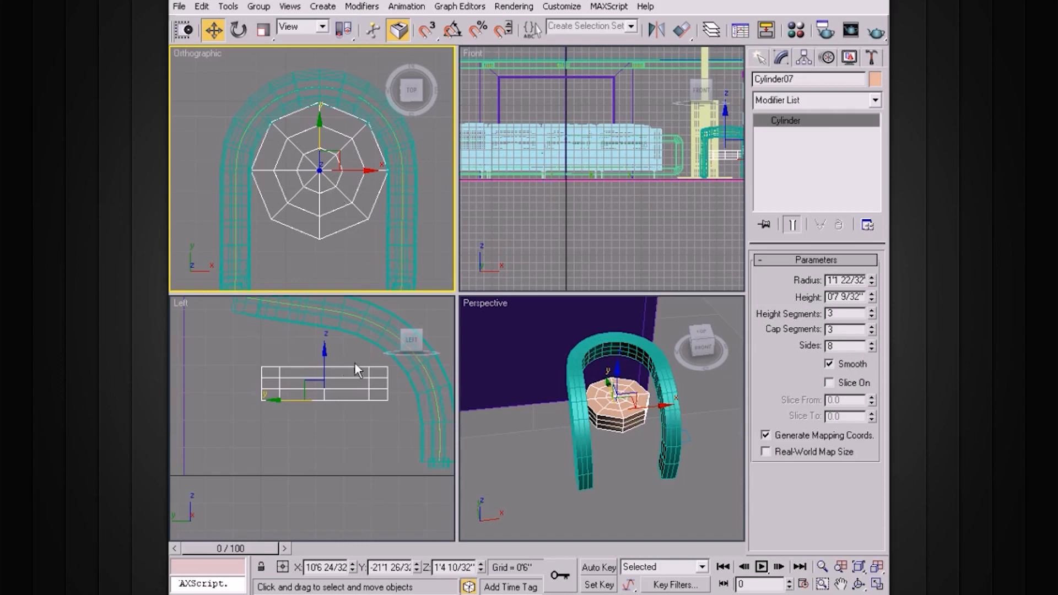
# Scale the cylinder down vertically to about 80% of its height
pyautogui.press('r')
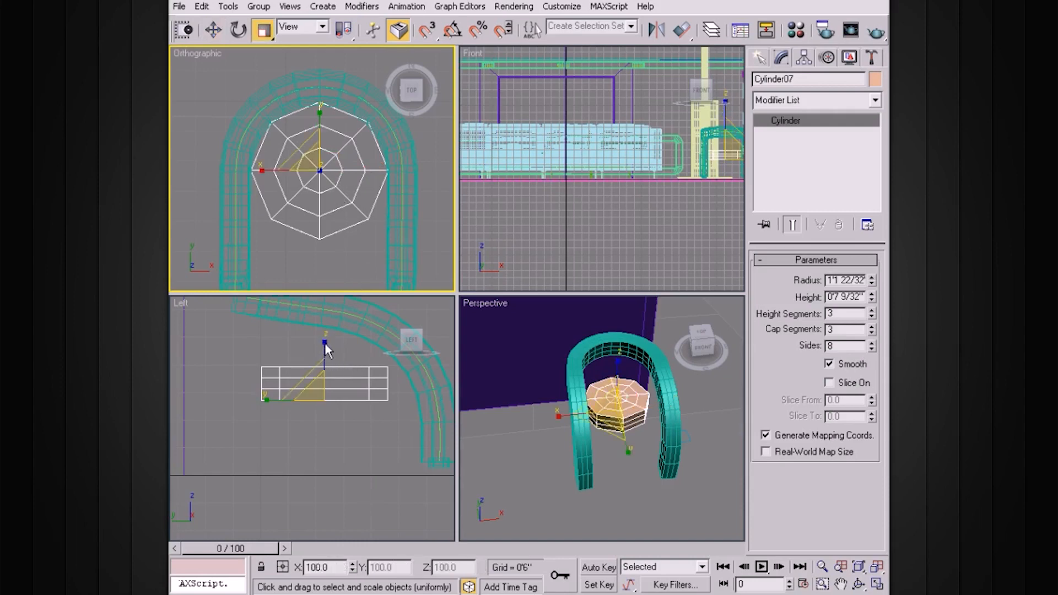
pyautogui.click(325, 343)
pyautogui.press('r')
pyautogui.moveTo(325, 344); pyautogui.dragTo(326, 351)
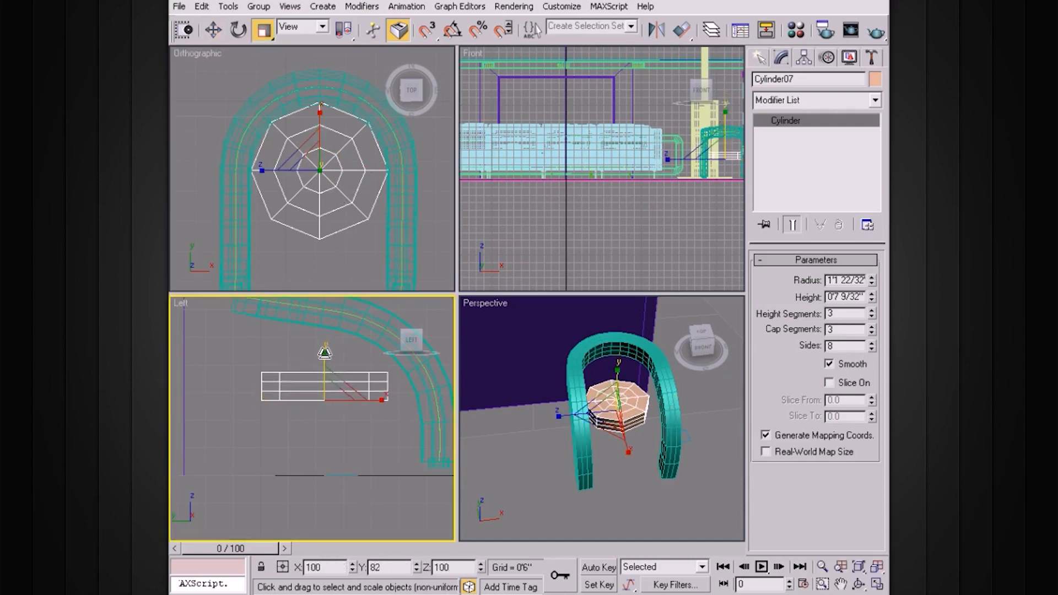
pyautogui.press('r')
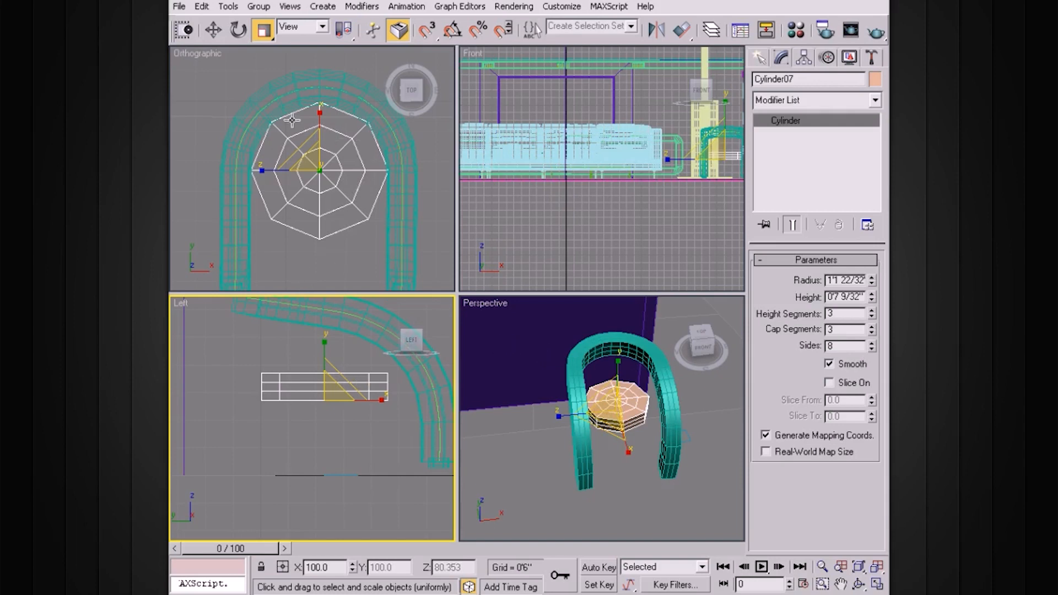
# Convert the cylinder to an Editable Poly in the enlarged perspective view
pyautogui.rightClick(572, 313)
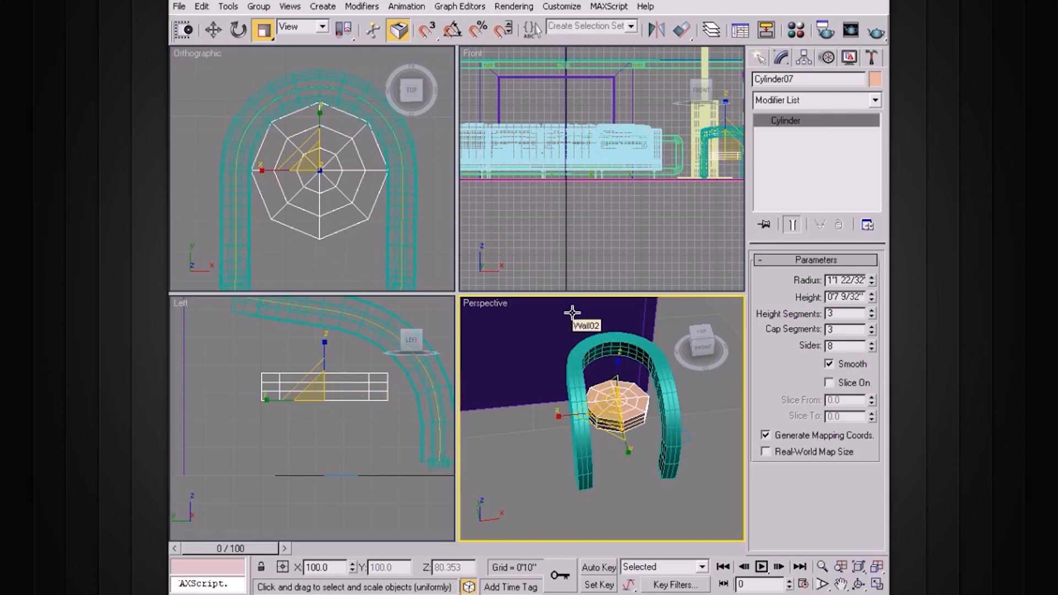
pyautogui.hotkey('alt', 'w')
pyautogui.scroll(3, 540, 281)
pyautogui.rightClick(538, 277)
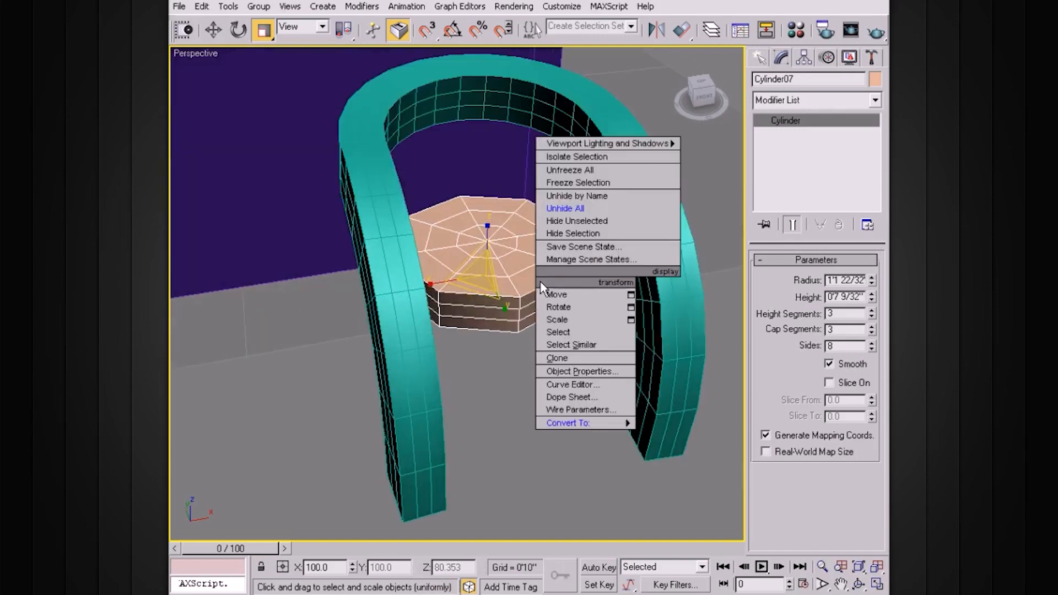
pyautogui.moveTo(568, 422)
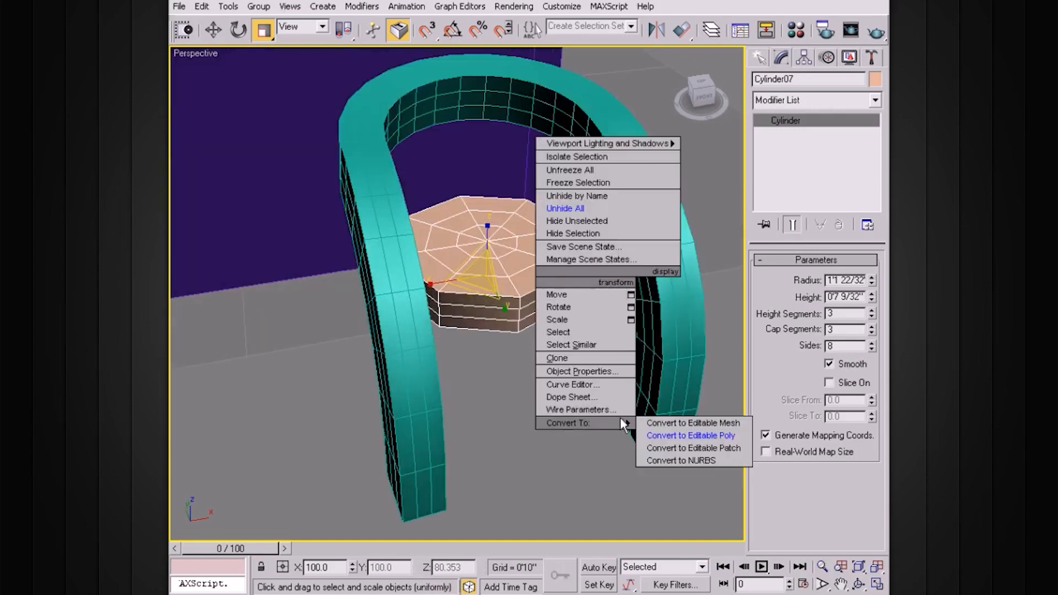
pyautogui.click(664, 436)
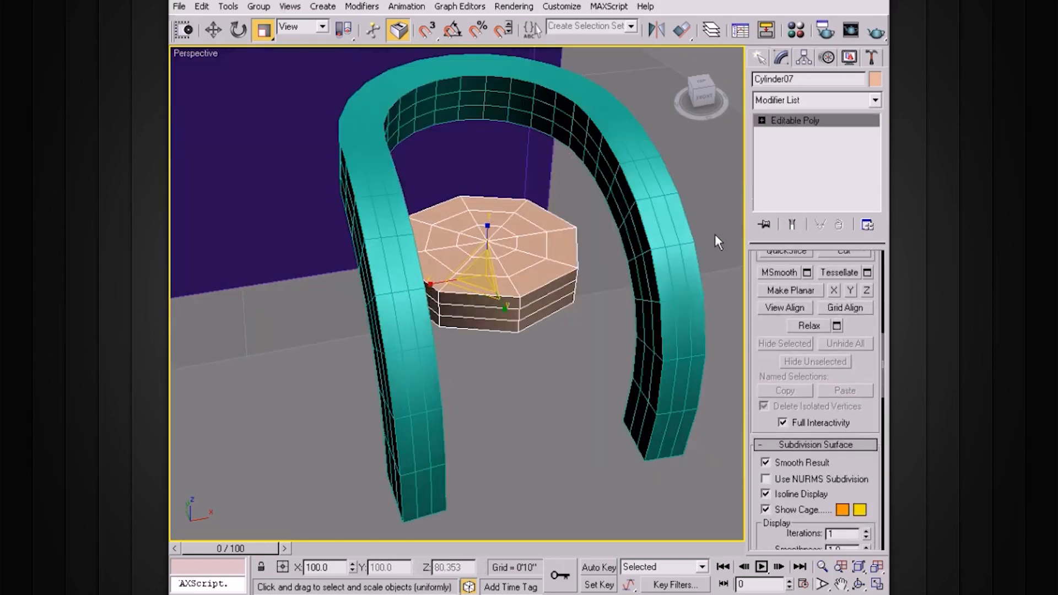
# Select the edges of the cylinder's front half, extend them to loops and delete them to leave a flat front
pyautogui.click(762, 121)
pyautogui.click(792, 146)
pyautogui.keyDown('alt'); pyautogui.moveTo(573, 257); pyautogui.dragTo(553, 281, button='middle'); pyautogui.keyUp('alt')
pyautogui.click(489, 237)
pyautogui.keyDown('ctrl'); pyautogui.click(499, 238); pyautogui.keyUp('ctrl')
pyautogui.keyDown('ctrl'); pyautogui.click(519, 232); pyautogui.keyUp('ctrl')
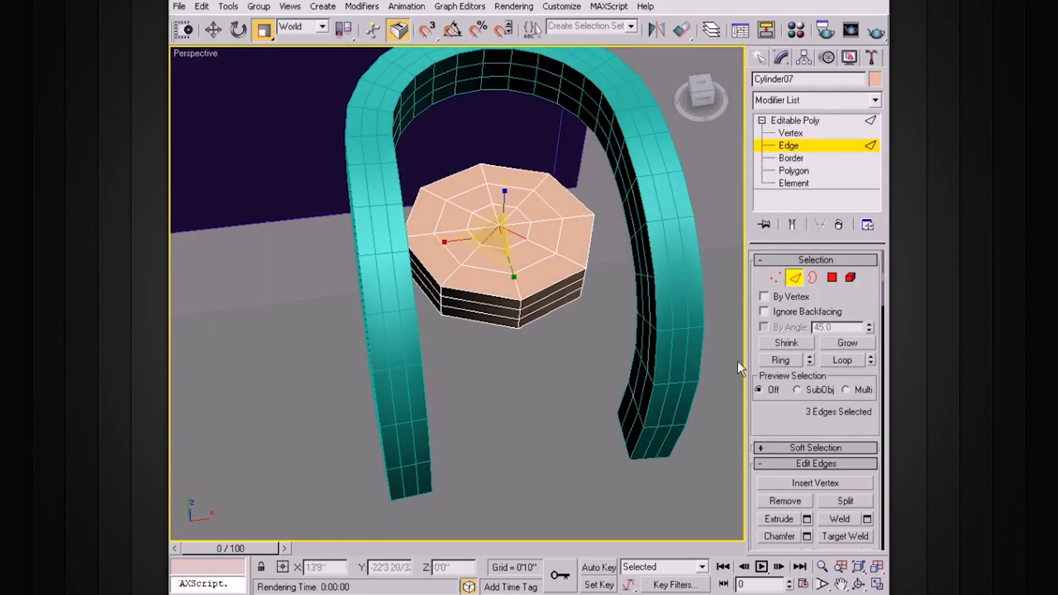
pyautogui.click(842, 361)
pyautogui.keyDown('alt'); pyautogui.moveTo(602, 286); pyautogui.dragTo(586, 279, button='middle'); pyautogui.keyUp('alt')
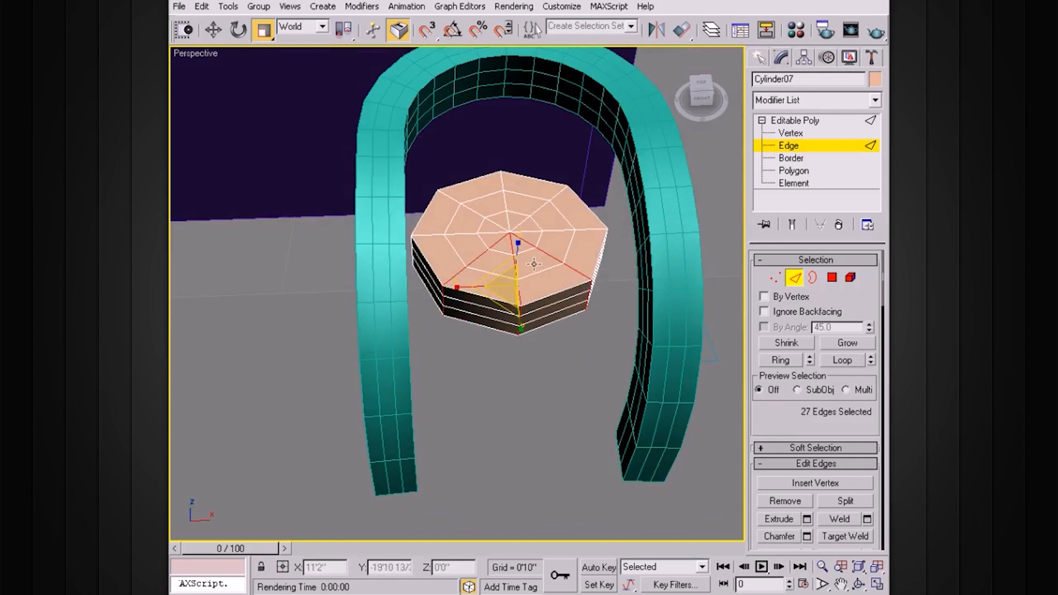
pyautogui.press('Delete')
pyautogui.scroll(8, 554, 264)
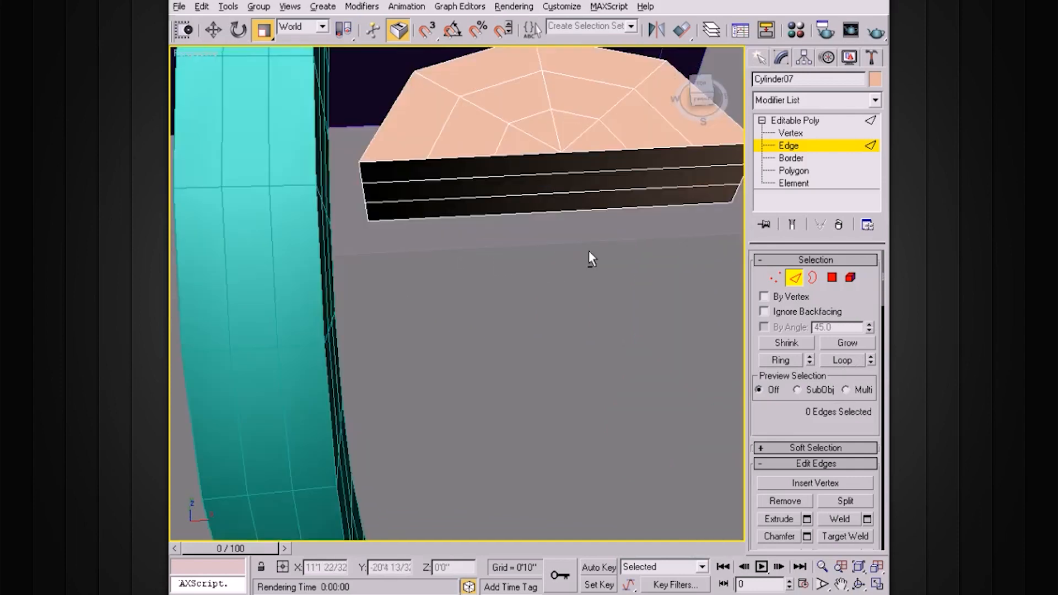
# Extrude the three flat front polygons as a group so the seat reaches forward between the frame's arms
pyautogui.click(793, 171)
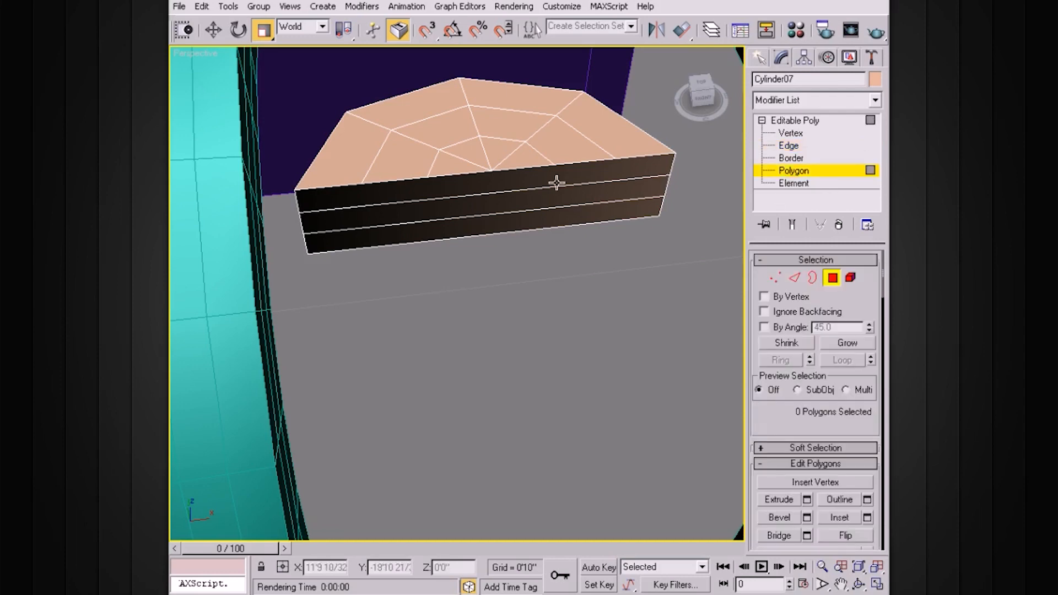
pyautogui.click(558, 182)
pyautogui.keyDown('ctrl'); pyautogui.click(562, 194); pyautogui.keyUp('ctrl')
pyautogui.keyDown('ctrl'); pyautogui.click(569, 212); pyautogui.keyUp('ctrl')
pyautogui.scroll(-10, 610, 219)
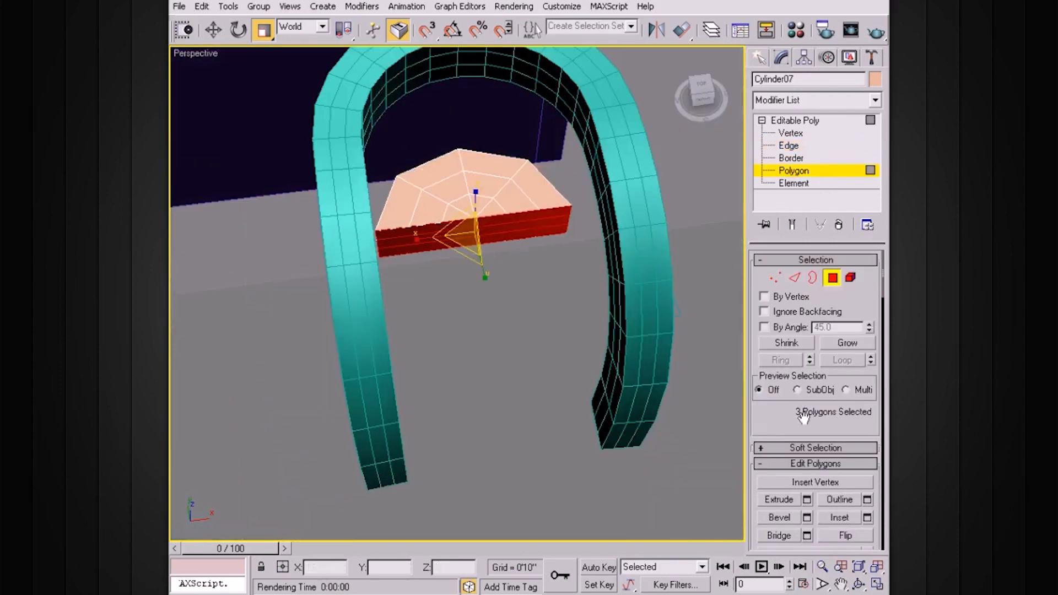
pyautogui.click(806, 499)
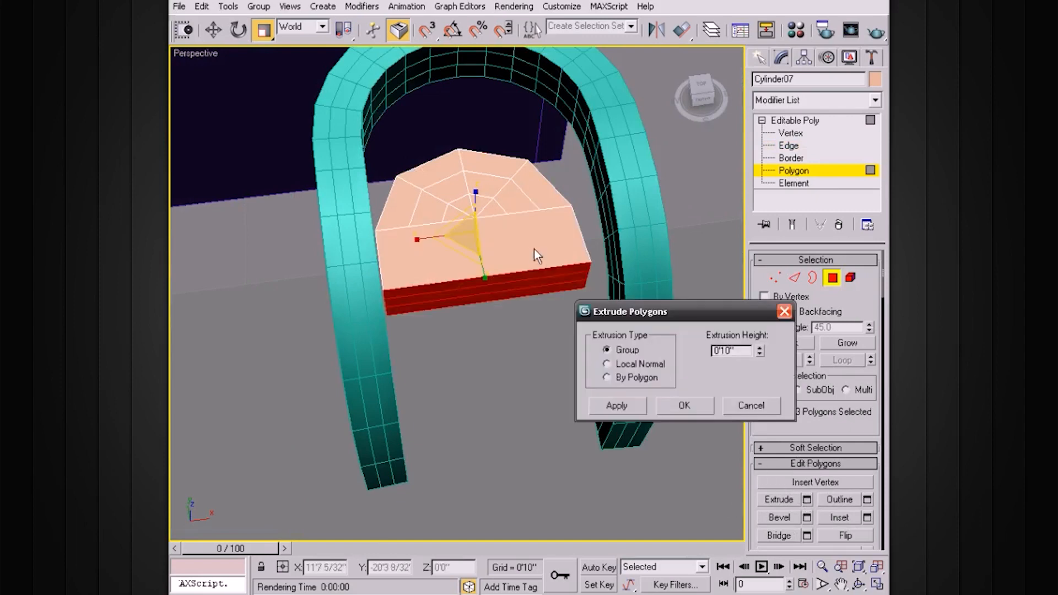
pyautogui.keyDown('alt'); pyautogui.moveTo(534, 249); pyautogui.dragTo(574, 310, button='middle'); pyautogui.keyUp('alt')
pyautogui.moveTo(760, 351); pyautogui.dragTo(748, 231)
pyautogui.keyDown('alt'); pyautogui.moveTo(533, 325); pyautogui.dragTo(692, 325, button='middle'); pyautogui.keyUp('alt')
pyautogui.moveTo(761, 353); pyautogui.dragTo(760, 345)
pyautogui.keyDown('alt'); pyautogui.moveTo(542, 301); pyautogui.dragTo(325, 308, button='middle'); pyautogui.keyUp('alt')
pyautogui.click(690, 409)
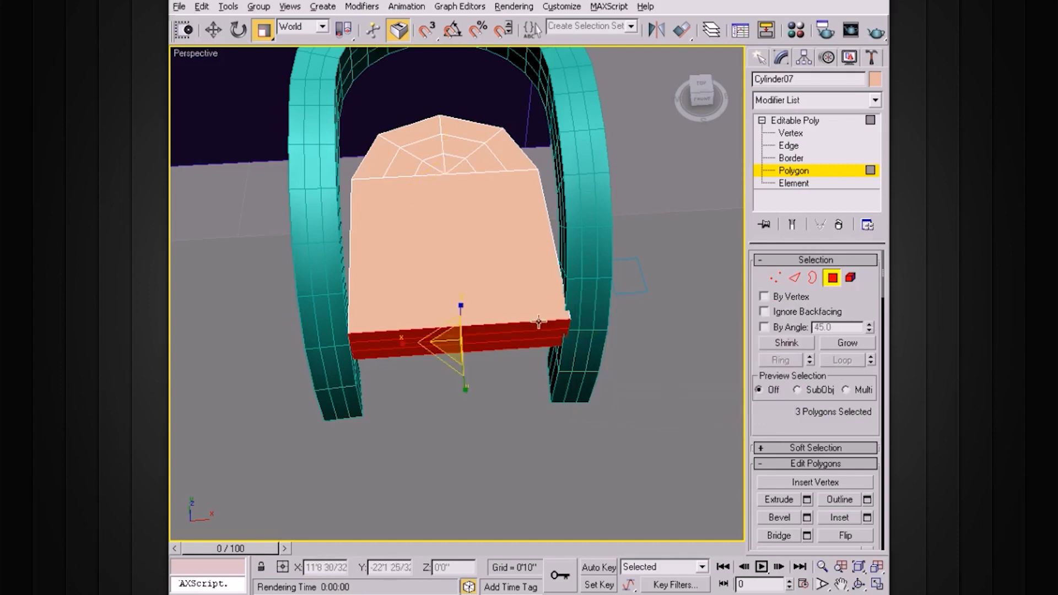
# Scale the whole seat down along its width to about 96% to fit between the frame's arms
pyautogui.click(777, 121)
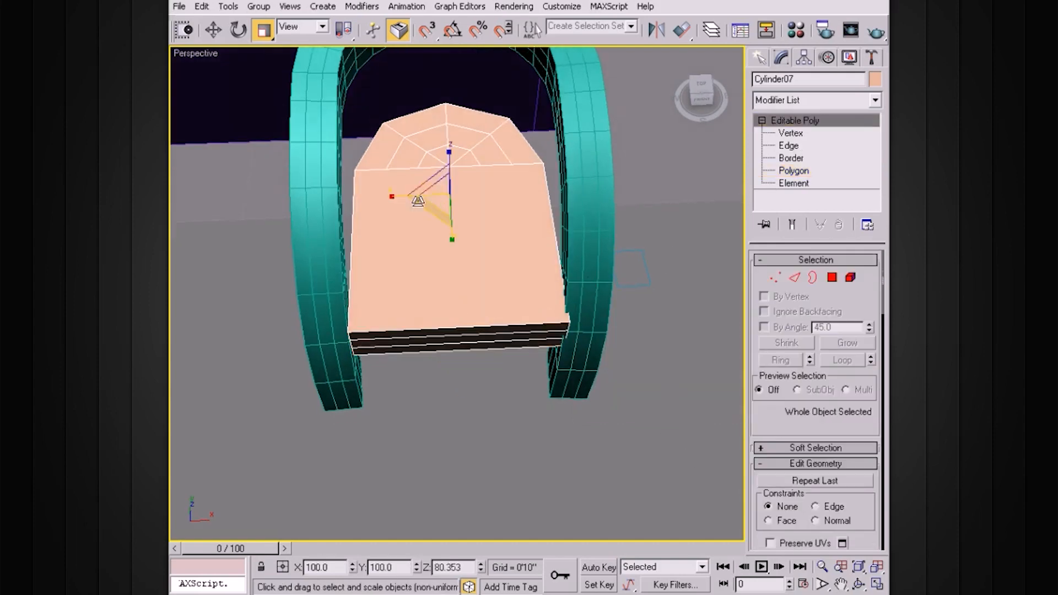
pyautogui.moveTo(395, 197); pyautogui.dragTo(397, 196)
pyautogui.keyDown('alt'); pyautogui.moveTo(467, 206); pyautogui.dragTo(511, 200, button='middle'); pyautogui.keyUp('alt')
pyautogui.scroll(2, 511, 217)
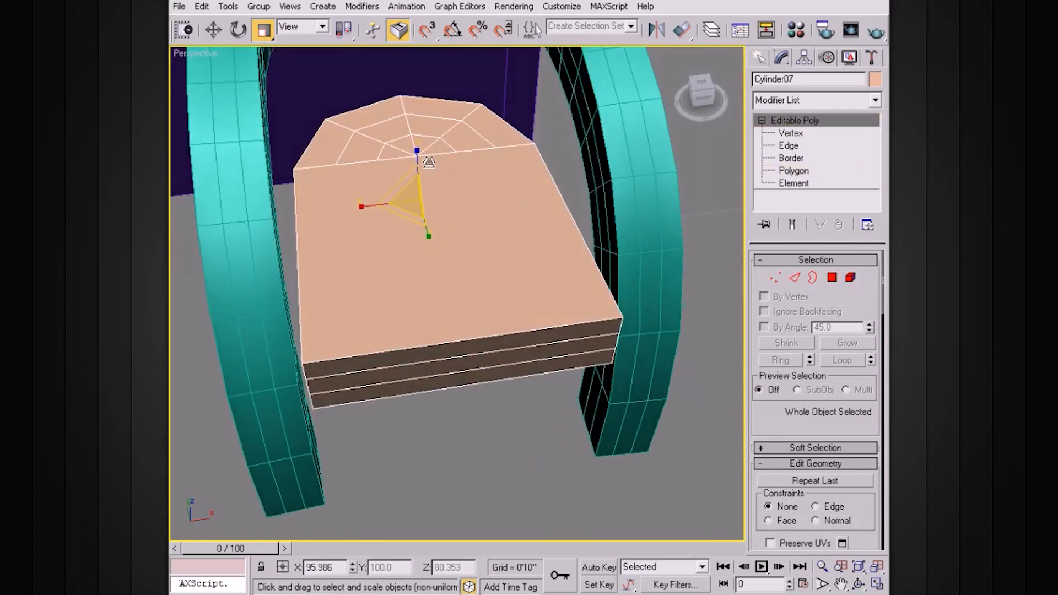
# Select the ring of widthwise edges on the extruded part of the seat and connect them with 5 segments
pyautogui.click(803, 135)
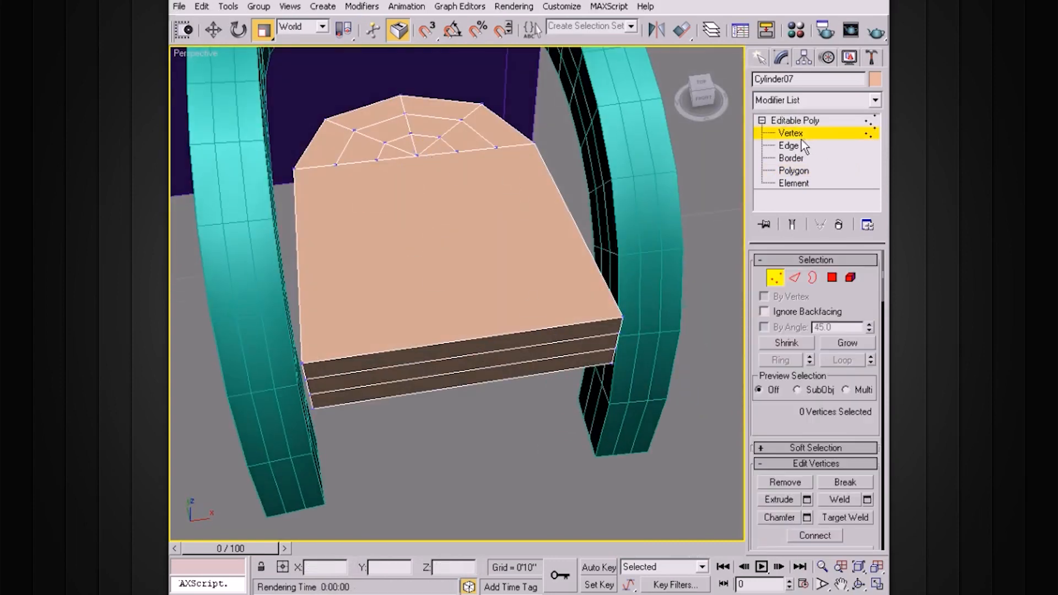
pyautogui.click(802, 144)
pyautogui.keyDown('alt'); pyautogui.moveTo(634, 275); pyautogui.dragTo(623, 308, button='middle'); pyautogui.keyUp('alt')
pyautogui.moveTo(458, 316); pyautogui.dragTo(472, 413)
pyautogui.click(781, 361)
pyautogui.keyDown('alt'); pyautogui.moveTo(499, 207); pyautogui.dragTo(496, 193, button='middle'); pyautogui.keyUp('alt')
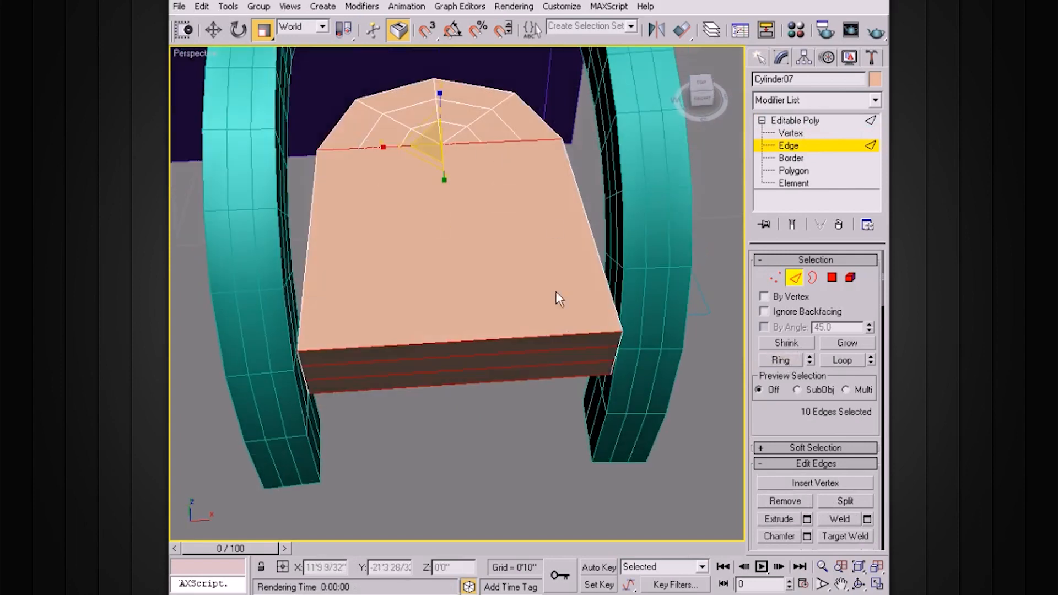
pyautogui.keyDown('alt'); pyautogui.moveTo(560, 298); pyautogui.dragTo(611, 325, button='middle'); pyautogui.keyUp('alt')
pyautogui.scroll(-3, 854, 424)
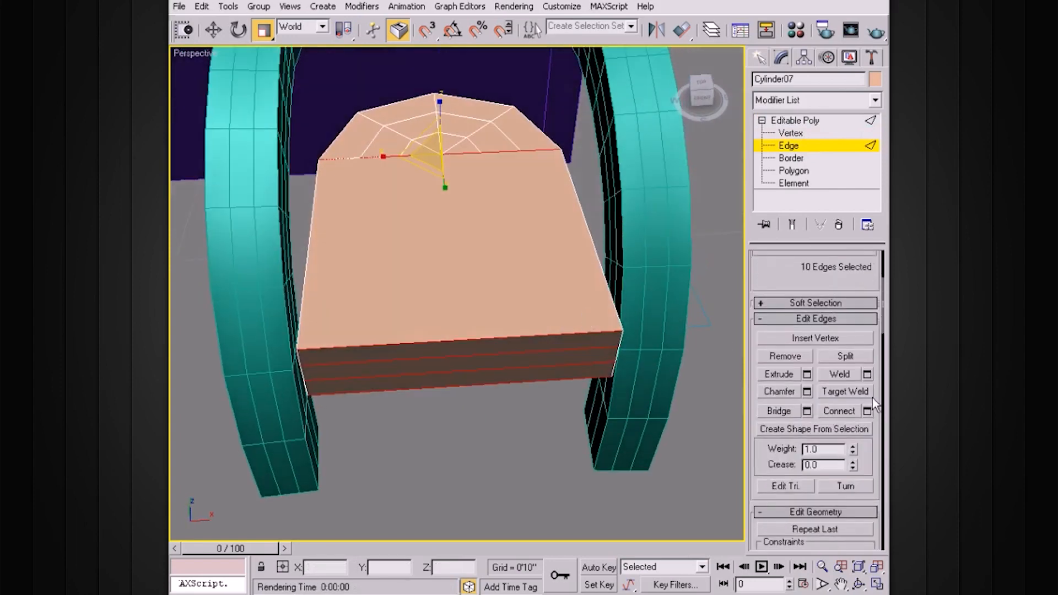
pyautogui.click(867, 410)
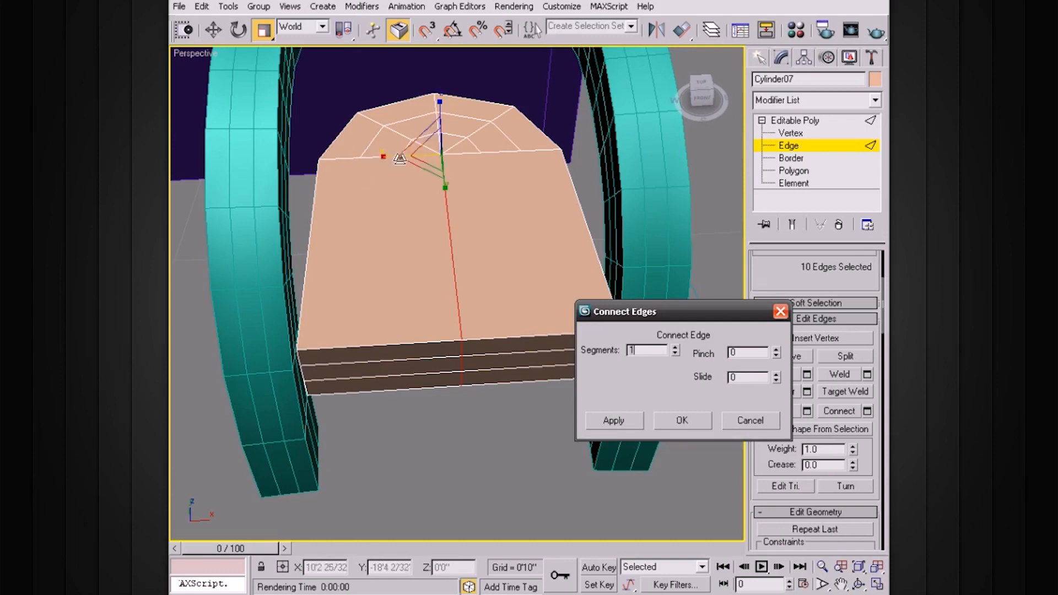
pyautogui.click(676, 346)
pyautogui.click(676, 346)
pyautogui.click(676, 345)
pyautogui.click(676, 345)
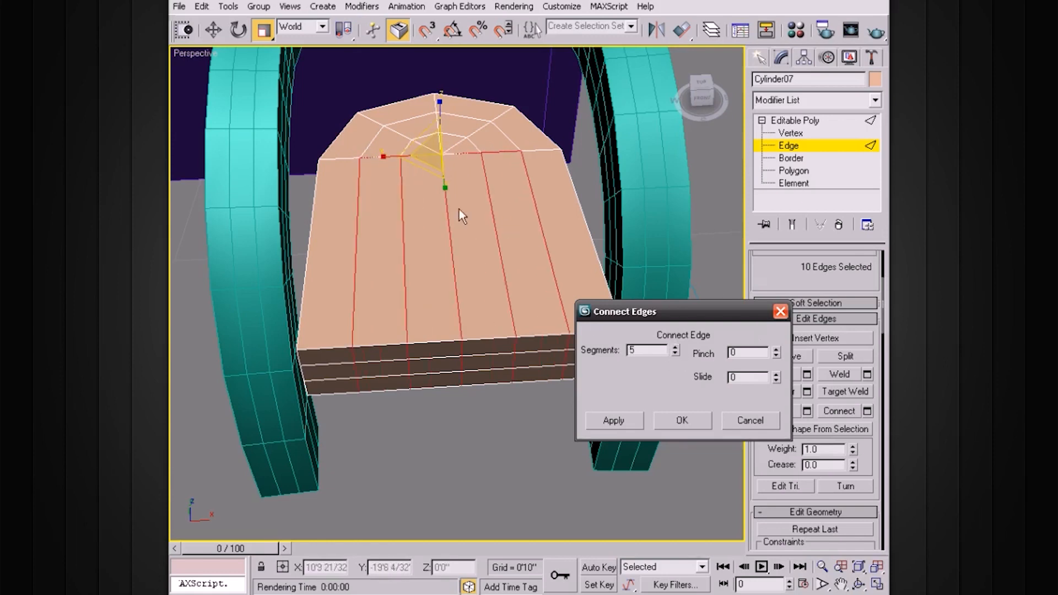
pyautogui.click(693, 423)
# Remove the stray vertices between the edge junctions along the seam on the seat's top face
pyautogui.keyDown('alt'); pyautogui.moveTo(548, 268); pyautogui.dragTo(549, 388, button='middle'); pyautogui.keyUp('alt')
pyautogui.click(791, 132)
pyautogui.keyDown('alt'); pyautogui.moveTo(607, 220); pyautogui.dragTo(547, 304, button='middle'); pyautogui.keyUp('alt')
pyautogui.scroll(3, 521, 239)
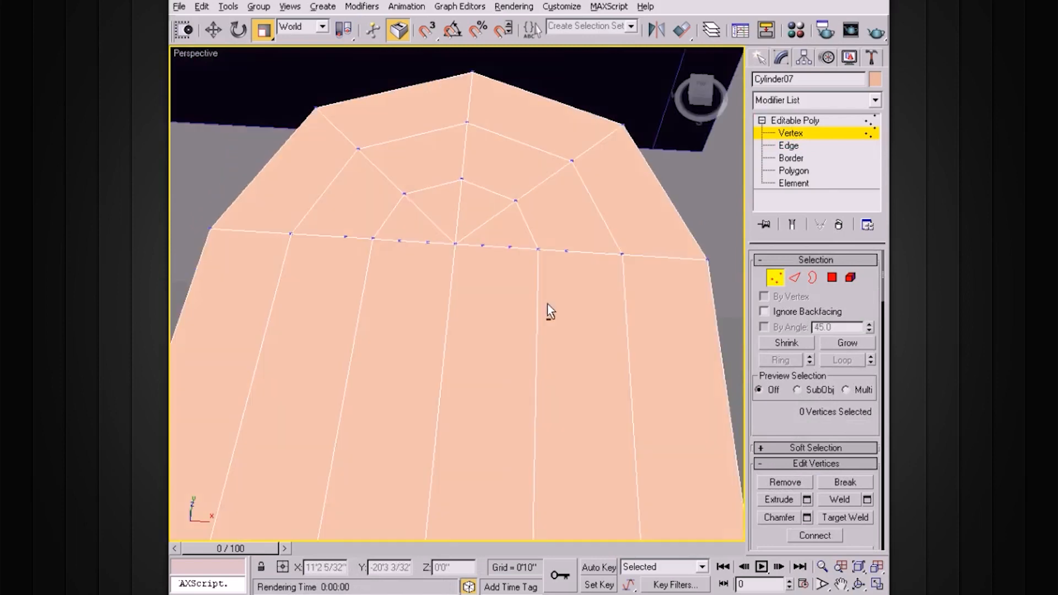
pyautogui.scroll(2, 548, 304)
pyautogui.click(311, 221)
pyautogui.click(398, 246)
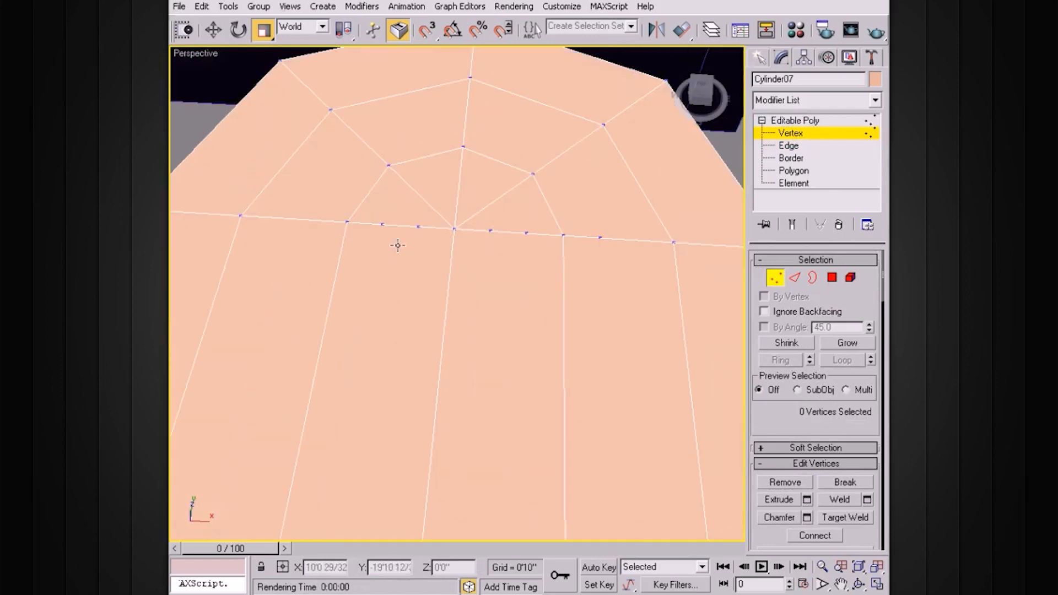
pyautogui.click(383, 224)
pyautogui.click(403, 236)
pyautogui.click(418, 226)
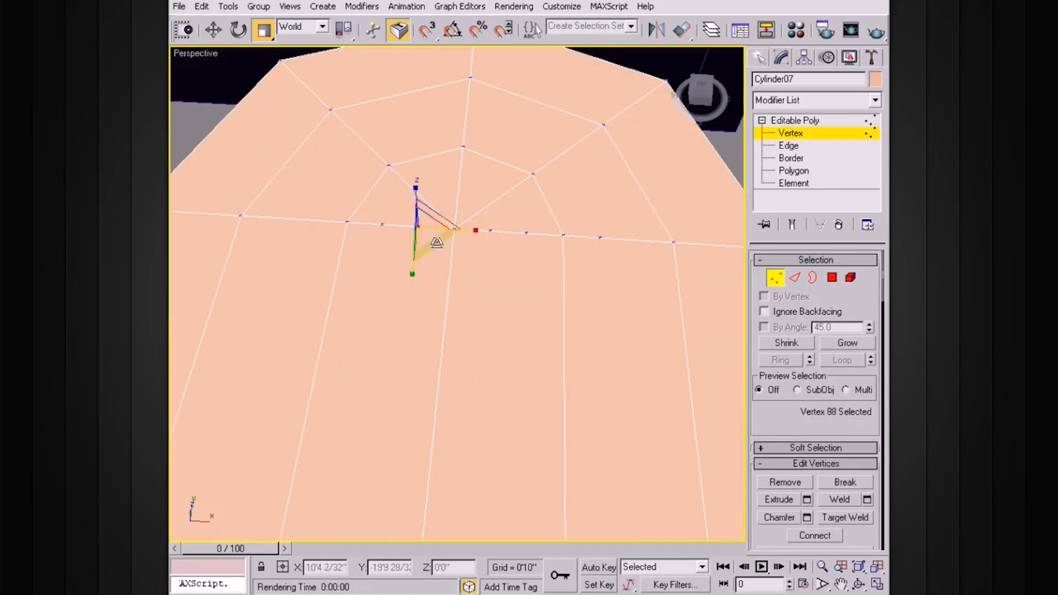
pyautogui.press('BackSpace')
pyautogui.click(383, 225)
pyautogui.press('BackSpace')
pyautogui.click(490, 230)
pyautogui.press('BackSpace')
pyautogui.click(599, 238)
pyautogui.press('BackSpace')
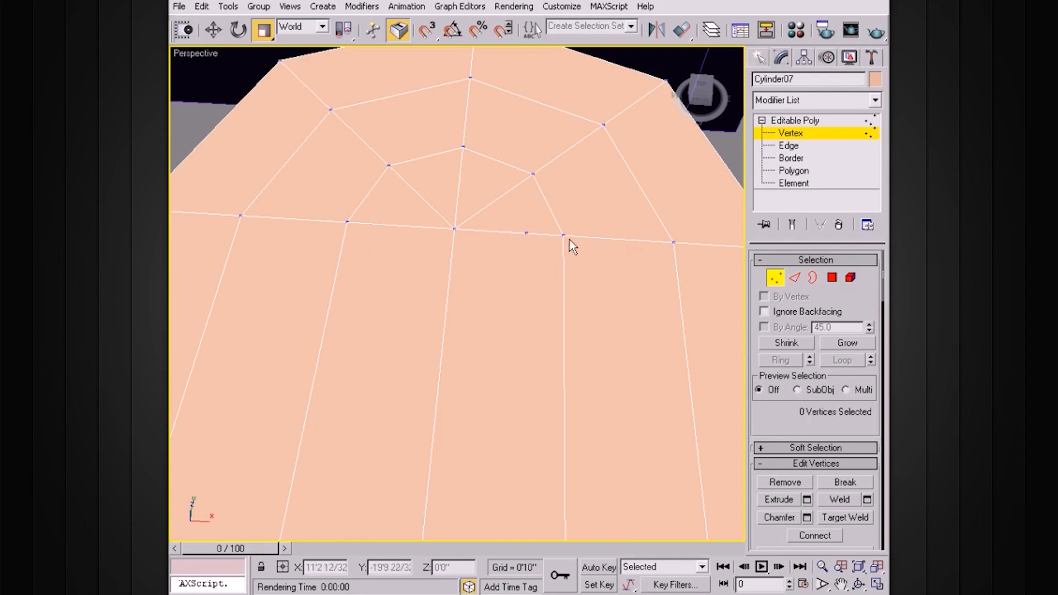
pyautogui.click(528, 233)
pyautogui.press('BackSpace')
# Remove the stray vertices between the edge junctions along the seam on the seat's underside
pyautogui.keyDown('alt'); pyautogui.moveTo(590, 272); pyautogui.dragTo(578, 299, button='middle'); pyautogui.keyUp('alt')
pyautogui.scroll(-10, 577, 307)
pyautogui.click(567, 277)
pyautogui.press('BackSpace')
pyautogui.click(506, 278)
pyautogui.press('BackSpace')
pyautogui.click(477, 279)
pyautogui.press('BackSpace')
pyautogui.click(411, 281)
pyautogui.press('BackSpace')
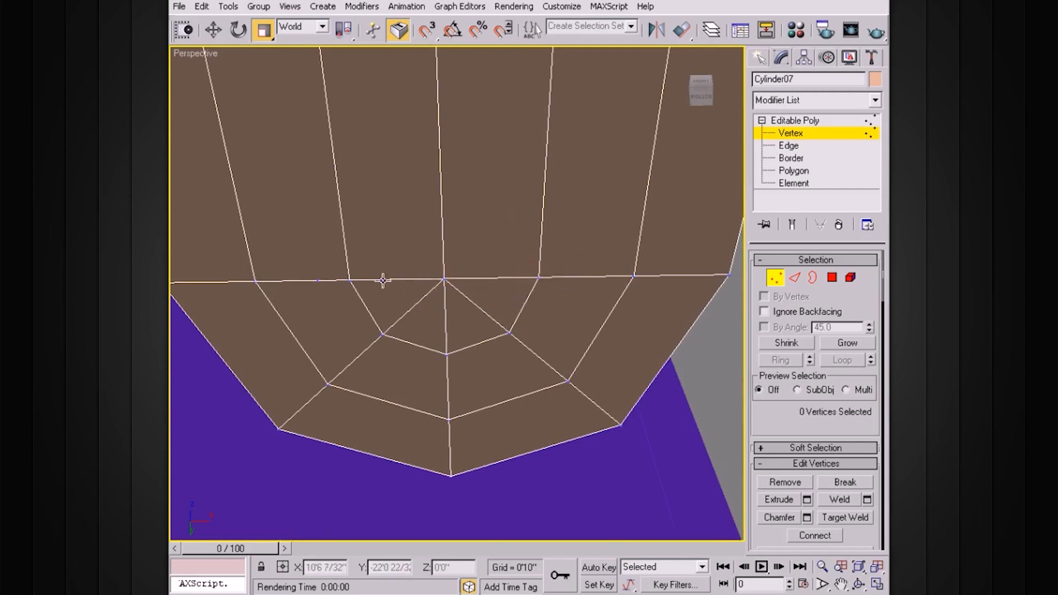
pyautogui.click(378, 279)
pyautogui.press('BackSpace')
pyautogui.click(317, 281)
pyautogui.press('BackSpace')
# Weld the overlapping vertex pairs on one half of the seam across the seat's underside
pyautogui.keyDown('alt'); pyautogui.moveTo(478, 216); pyautogui.dragTo(524, 229, button='middle'); pyautogui.keyUp('alt')
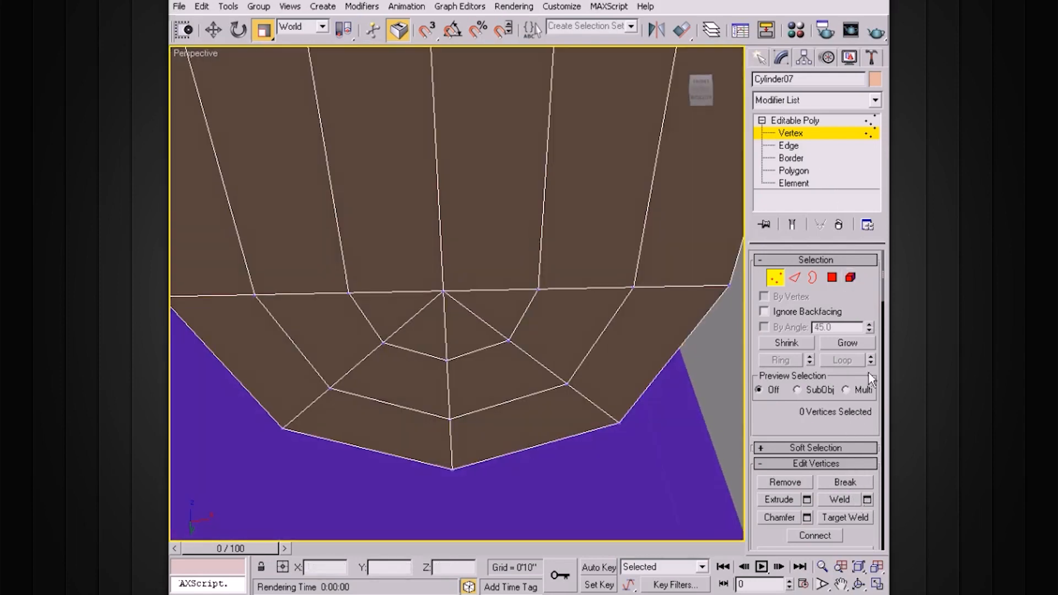
pyautogui.click(540, 288)
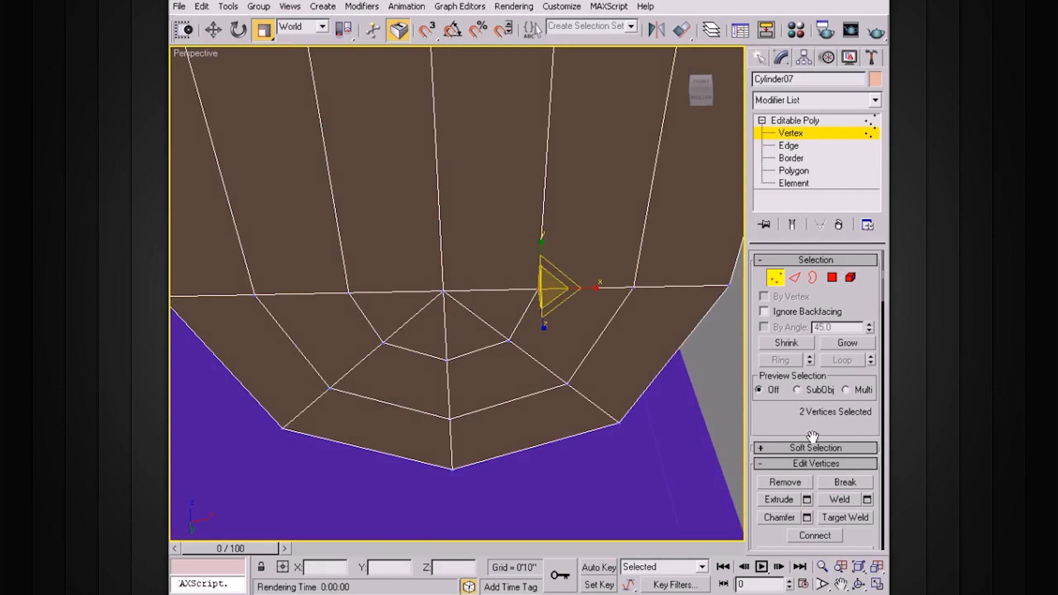
pyautogui.click(839, 499)
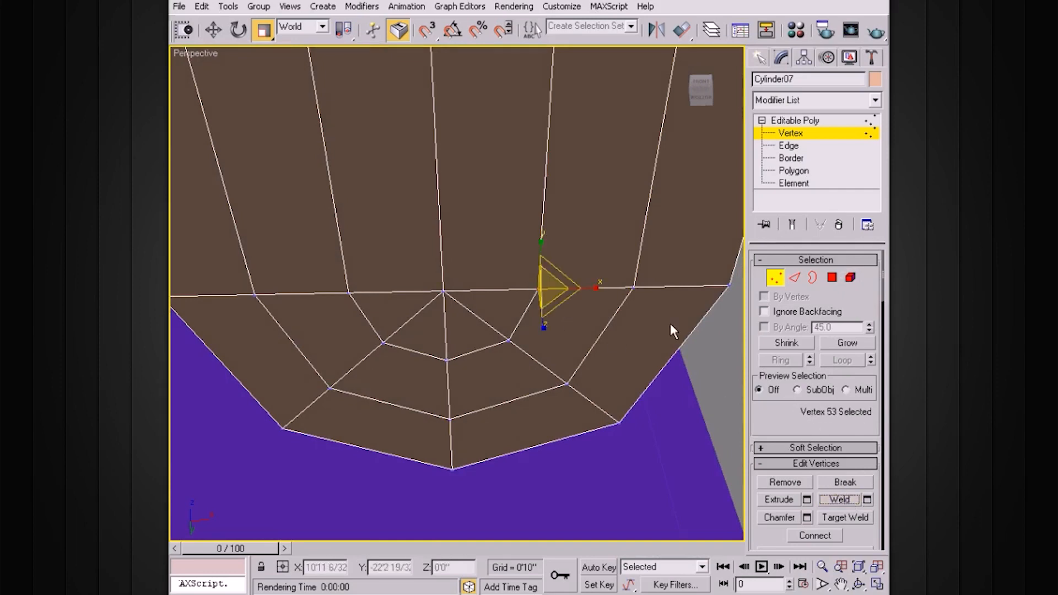
pyautogui.moveTo(641, 283); pyautogui.dragTo(622, 298)
pyautogui.click(841, 499)
pyautogui.click(732, 284)
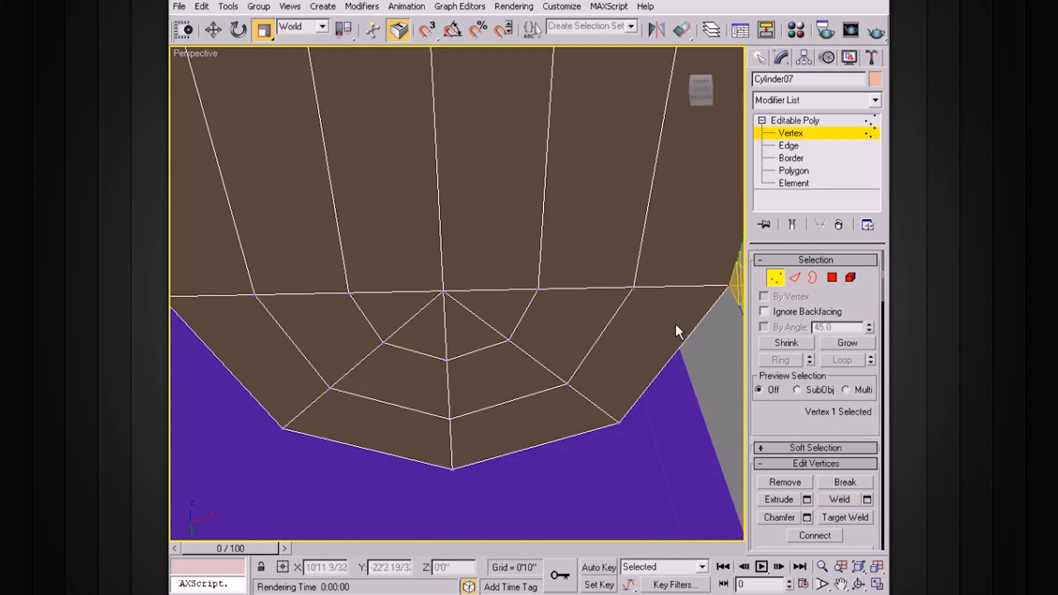
# Weld the overlapping vertices at the underside seam's centre point, where the radial edges converge
pyautogui.click(444, 287)
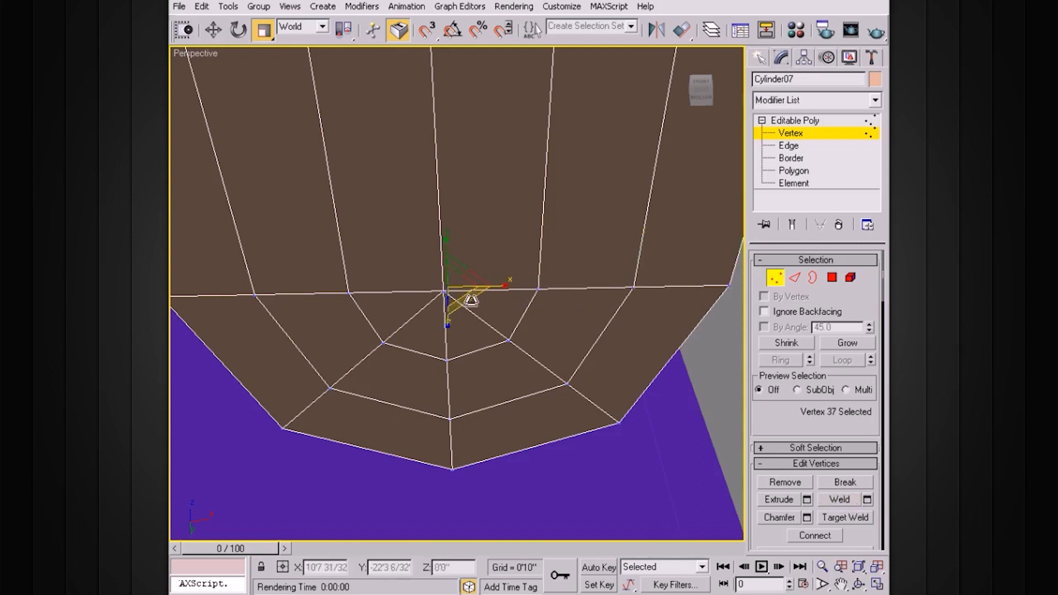
pyautogui.moveTo(451, 299); pyautogui.dragTo(452, 301)
pyautogui.keyDown('alt'); pyautogui.moveTo(485, 310); pyautogui.dragTo(513, 386, button='middle'); pyautogui.keyUp('alt')
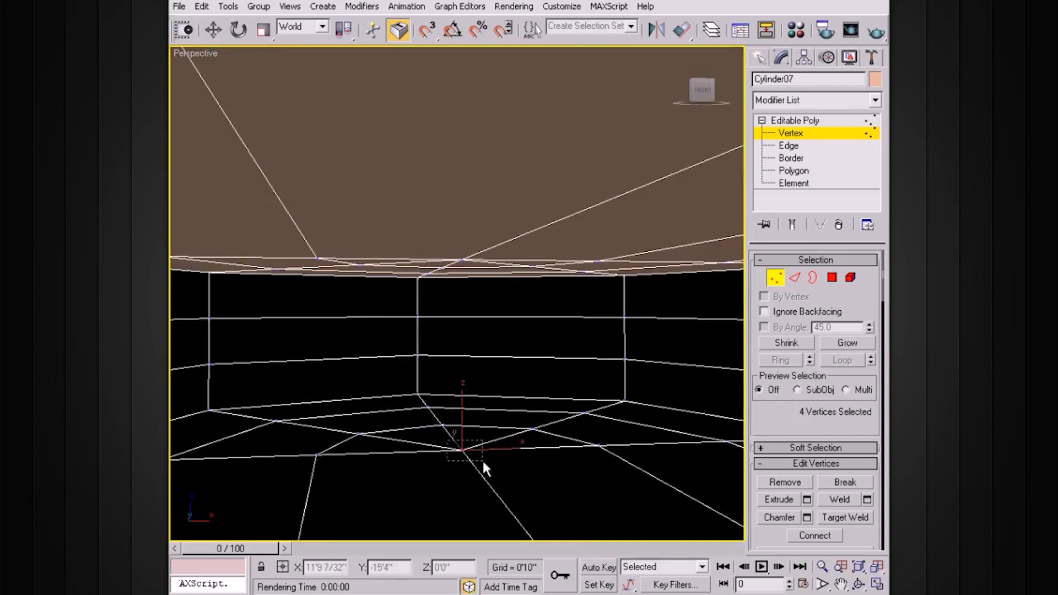
pyautogui.keyDown('alt'); pyautogui.moveTo(550, 455); pyautogui.dragTo(544, 413, button='middle'); pyautogui.keyUp('alt')
pyautogui.click(850, 502)
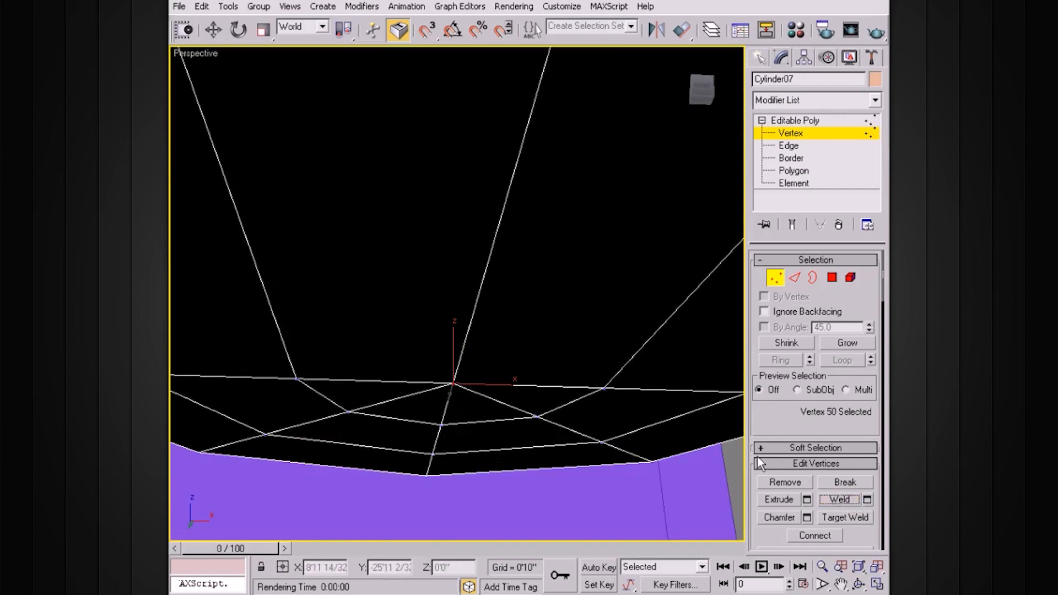
# Weld the overlapping vertex pairs at the remaining edge junctions along the underside seam
pyautogui.keyDown('alt'); pyautogui.moveTo(501, 381); pyautogui.dragTo(490, 355, button='middle'); pyautogui.keyUp('alt')
pyautogui.click(277, 334)
pyautogui.keyDown('alt'); pyautogui.moveTo(312, 366); pyautogui.dragTo(557, 394, button='middle'); pyautogui.keyUp('alt')
pyautogui.click(836, 496)
pyautogui.moveTo(262, 351); pyautogui.dragTo(275, 372)
pyautogui.click(838, 499)
# Weld the overlapping vertex pairs at the two junctions on one half of the top face's seam
pyautogui.keyDown('alt'); pyautogui.moveTo(477, 321); pyautogui.dragTo(341, 322, button='middle'); pyautogui.keyUp('alt')
pyautogui.click(340, 306)
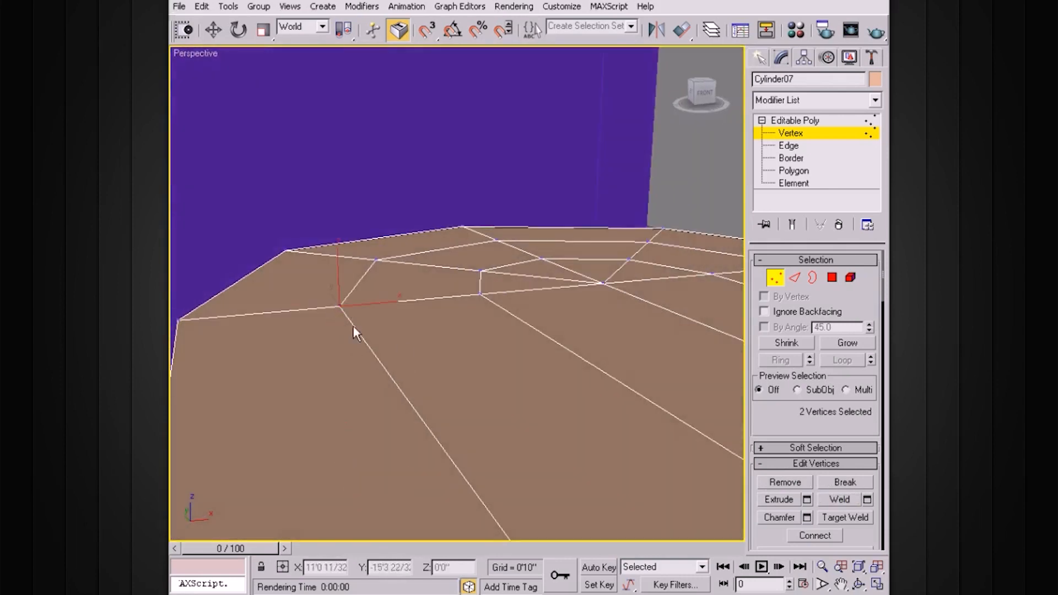
pyautogui.click(852, 498)
pyautogui.moveTo(487, 289); pyautogui.dragTo(475, 301)
pyautogui.keyDown('alt'); pyautogui.moveTo(527, 319); pyautogui.dragTo(512, 338, button='middle'); pyautogui.keyUp('alt')
pyautogui.click(848, 499)
# Weld the four overlapping vertices at the centre point of the top face's seam
pyautogui.keyDown('alt'); pyautogui.moveTo(617, 333); pyautogui.dragTo(593, 353, button='middle'); pyautogui.keyUp('alt')
pyautogui.moveTo(596, 309); pyautogui.dragTo(586, 322)
pyautogui.keyDown('alt'); pyautogui.moveTo(622, 325); pyautogui.dragTo(539, 313, button='middle'); pyautogui.keyUp('alt')
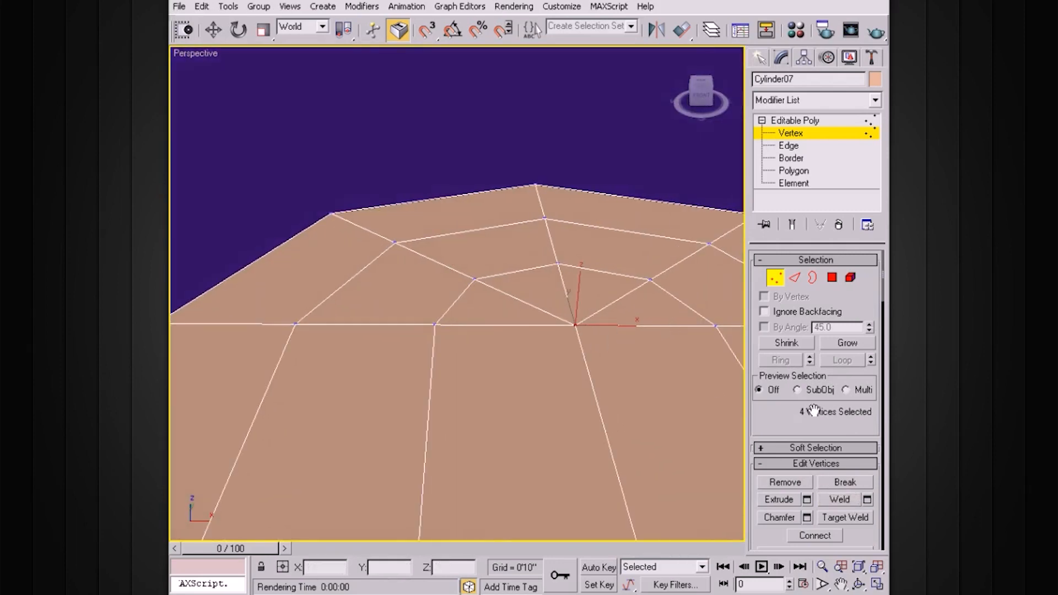
pyautogui.click(853, 501)
# Weld the overlapping vertex pairs on the other half of the top face's seam and leave vertex editing
pyautogui.moveTo(711, 380); pyautogui.dragTo(628, 364, button='middle')
pyautogui.click(592, 327)
pyautogui.click(839, 499)
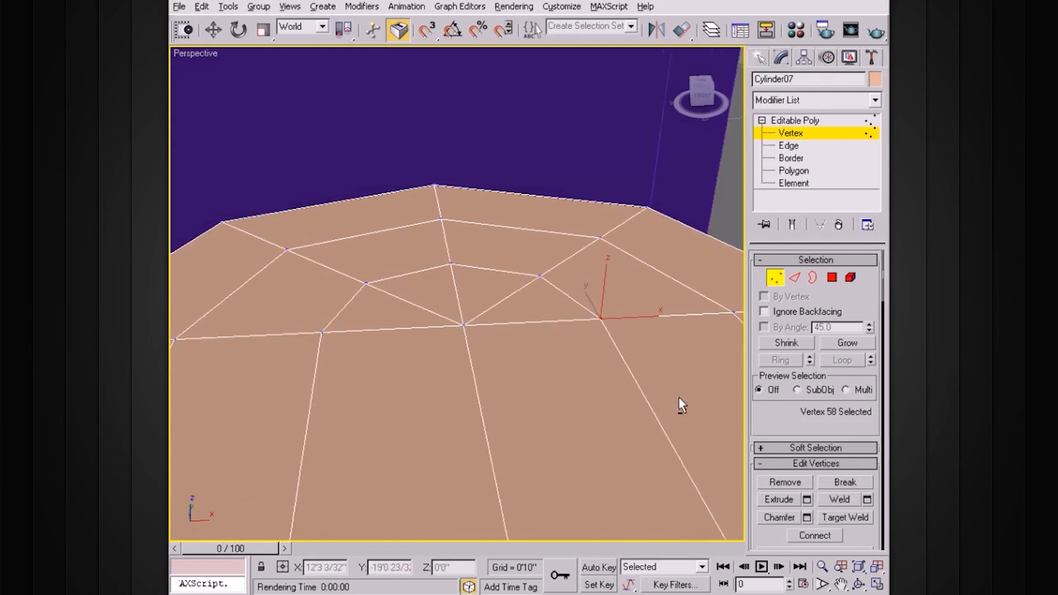
pyautogui.keyDown('alt'); pyautogui.moveTo(679, 397); pyautogui.dragTo(617, 381, button='middle'); pyautogui.keyUp('alt')
pyautogui.moveTo(635, 353); pyautogui.dragTo(625, 362)
pyautogui.keyDown('alt'); pyautogui.moveTo(634, 368); pyautogui.dragTo(661, 355, button='middle'); pyautogui.keyUp('alt')
pyautogui.click(838, 499)
pyautogui.click(791, 134)
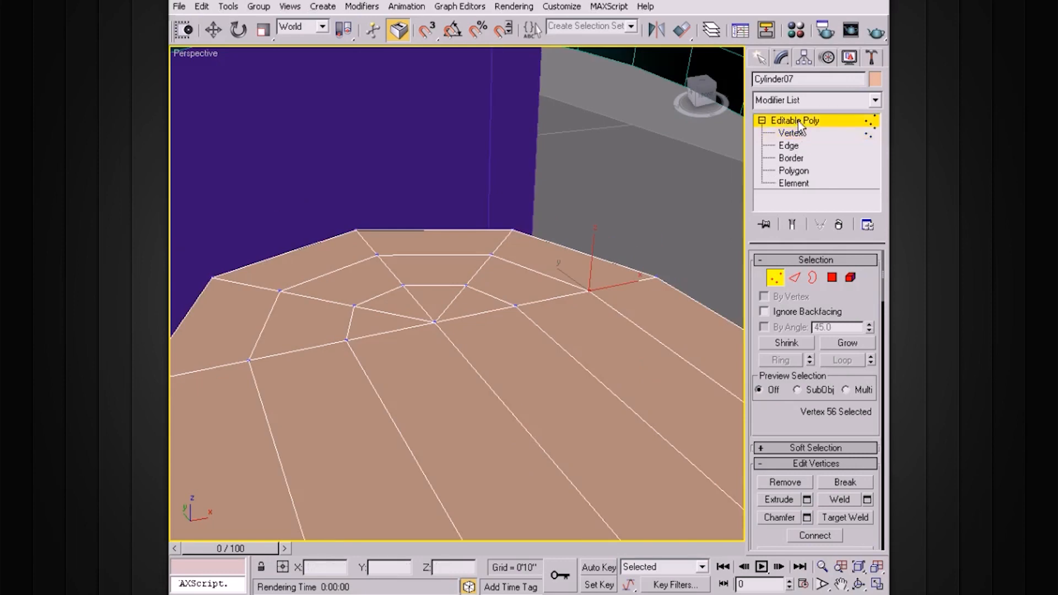
pyautogui.click(761, 120)
pyautogui.keyDown('alt'); pyautogui.moveTo(621, 269); pyautogui.dragTo(534, 328, button='middle'); pyautogui.keyUp('alt')
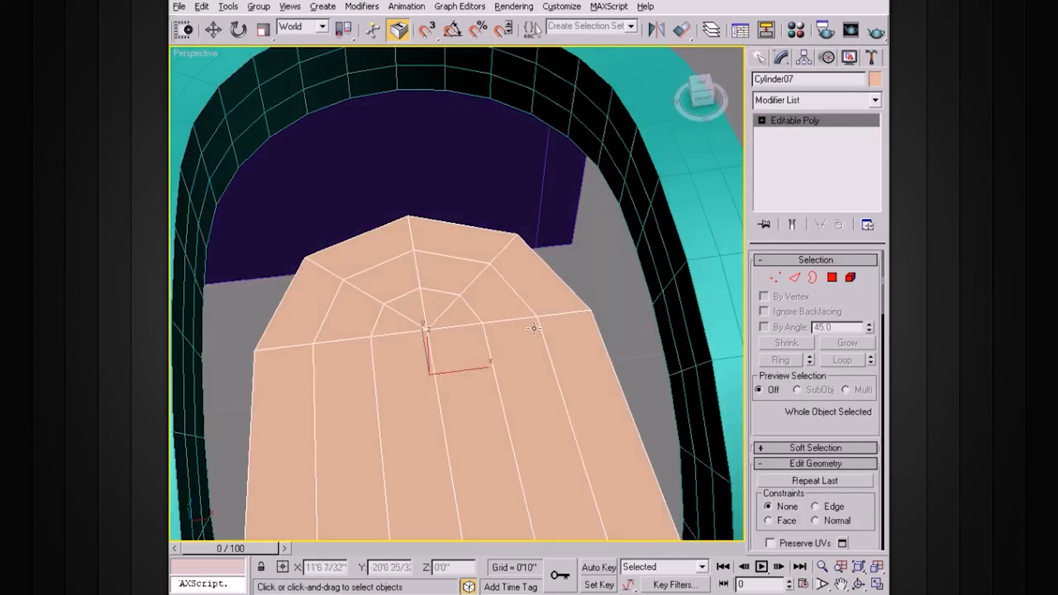
# Remove the inner diagonal edges converging on the seam's centre point on the seat's top face and underside, keeping the surrounding polygons
pyautogui.click(762, 121)
pyautogui.click(789, 145)
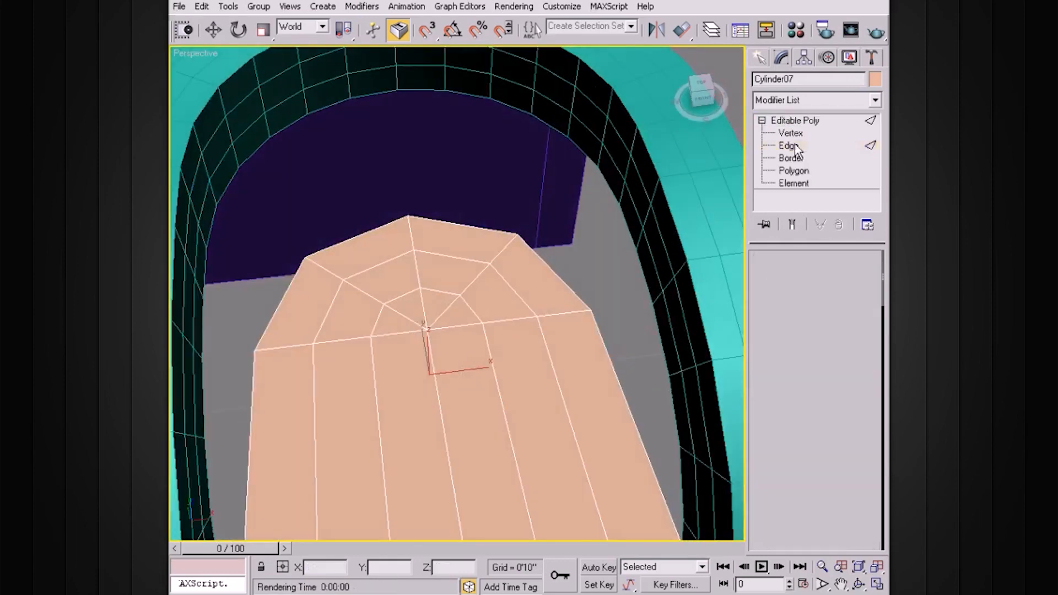
pyautogui.click(451, 307)
pyautogui.press('Delete')
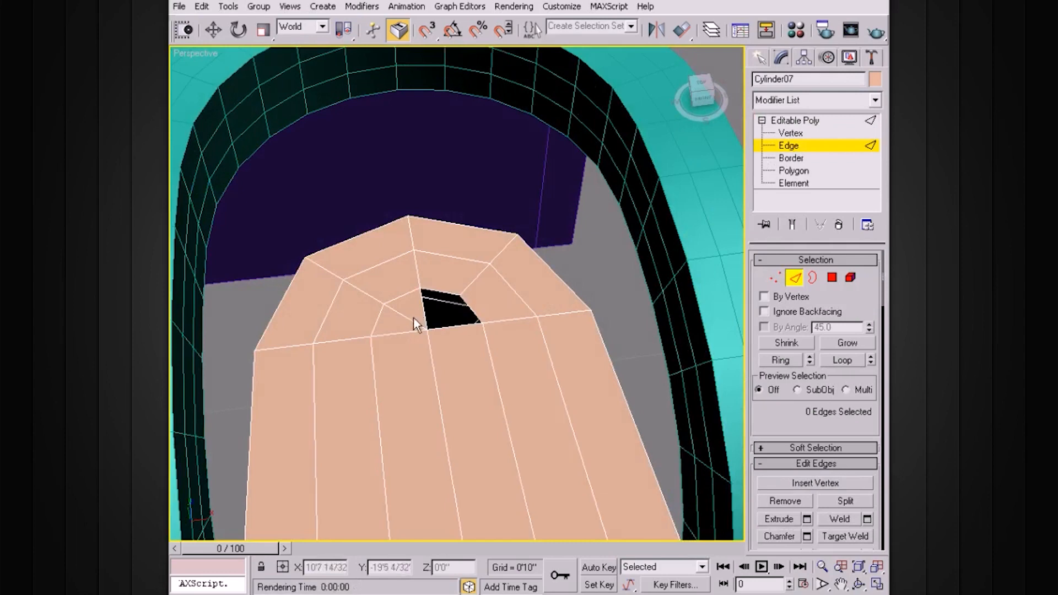
pyautogui.hotkey('ctrl', 'z')
pyautogui.press('BackSpace')
pyautogui.click(410, 321)
pyautogui.press('BackSpace')
pyautogui.keyDown('alt'); pyautogui.moveTo(495, 342); pyautogui.dragTo(395, 293, button='middle'); pyautogui.keyUp('alt')
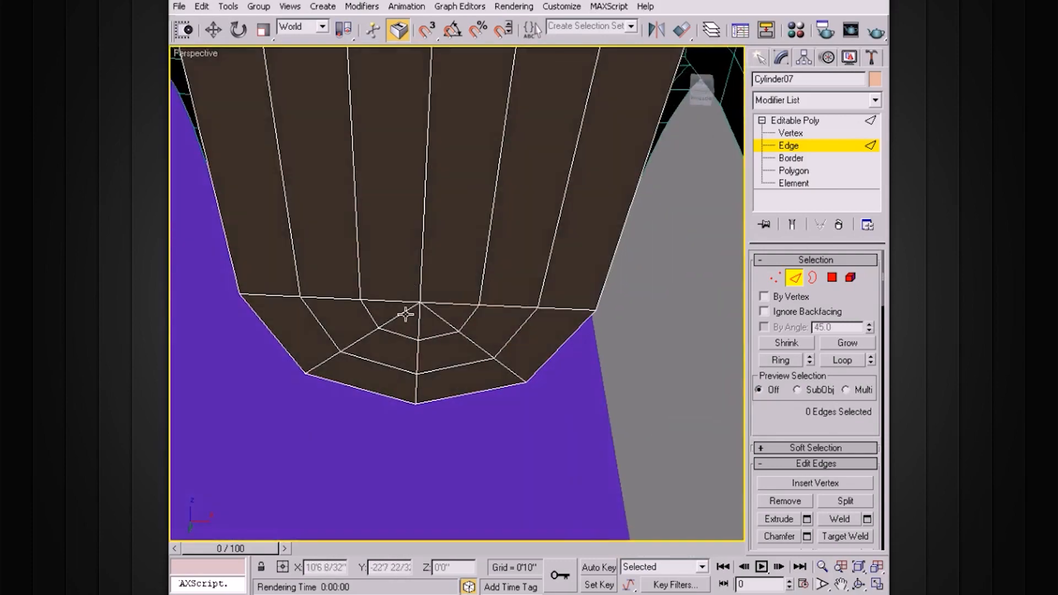
pyautogui.keyDown('alt'); pyautogui.moveTo(521, 229); pyautogui.dragTo(527, 385, button='middle'); pyautogui.keyUp('alt')
pyautogui.moveTo(390, 300)
pyautogui.keyDown('alt'); pyautogui.mouseDown(button='middle')
pyautogui.moveTo(522, 322)
pyautogui.moveTo(485, 311)
pyautogui.moveTo(535, 338)
pyautogui.moveTo(531, 354)
pyautogui.moveTo(531, 335)
pyautogui.moveTo(383, 292)
pyautogui.mouseUp(button='middle'); pyautogui.keyUp('alt')
pyautogui.scroll(-3, 493, 333)
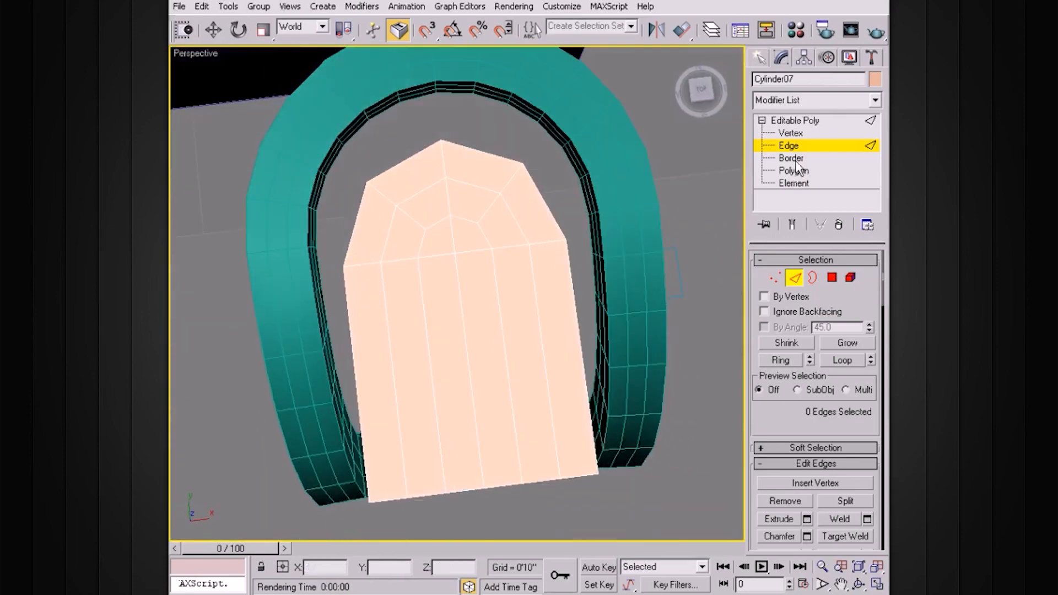
# Select all lengthwise edges of the seat's straight part and connect them with 3 segments and a pinch of 38
pyautogui.keyDown('alt'); pyautogui.moveTo(470, 329); pyautogui.dragTo(579, 301, button='middle'); pyautogui.keyUp('alt')
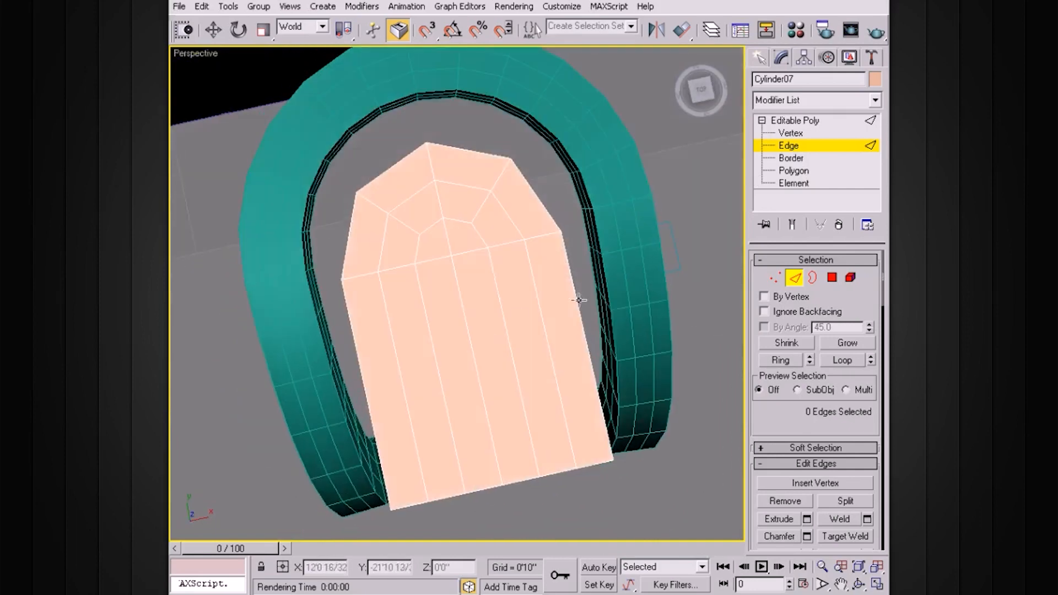
pyautogui.moveTo(379, 378); pyautogui.dragTo(381, 380)
pyautogui.keyDown('alt'); pyautogui.moveTo(448, 385); pyautogui.dragTo(306, 330, button='middle'); pyautogui.keyUp('alt')
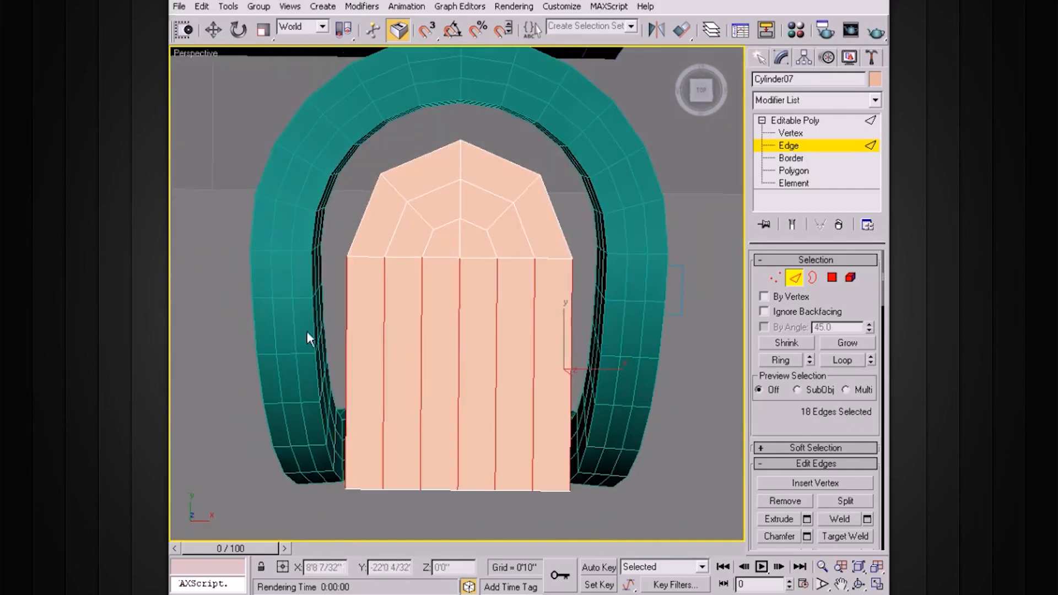
pyautogui.keyDown('alt'); pyautogui.moveTo(611, 383); pyautogui.dragTo(716, 400, button='middle'); pyautogui.keyUp('alt')
pyautogui.moveTo(795, 438); pyautogui.dragTo(788, 324)
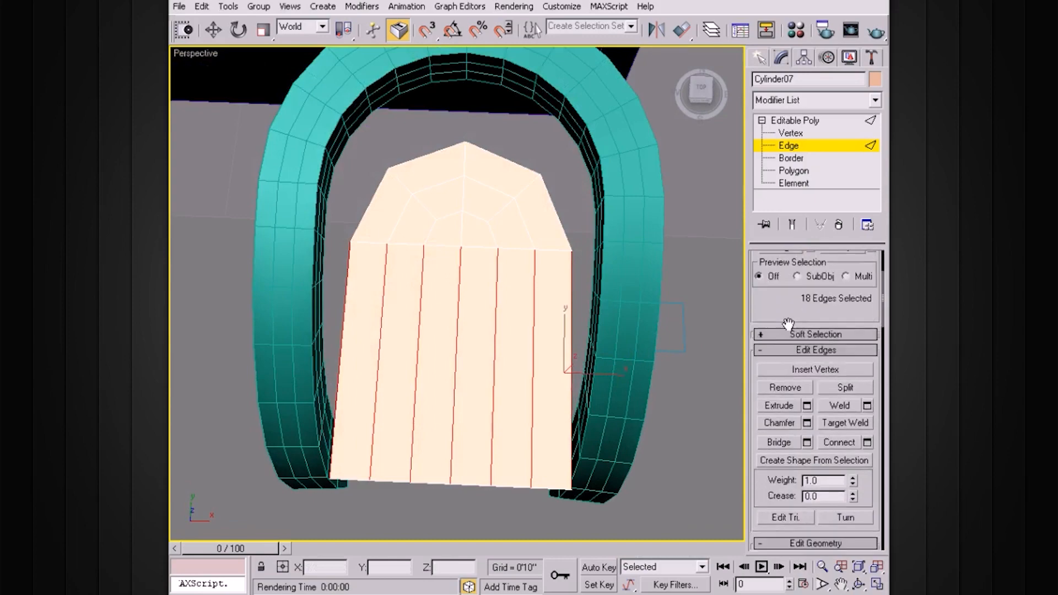
pyautogui.click(867, 443)
pyautogui.click(675, 354)
pyautogui.click(676, 355)
pyautogui.keyDown('alt'); pyautogui.moveTo(551, 331); pyautogui.dragTo(470, 302, button='middle'); pyautogui.keyUp('alt')
pyautogui.moveTo(778, 358); pyautogui.dragTo(779, 351)
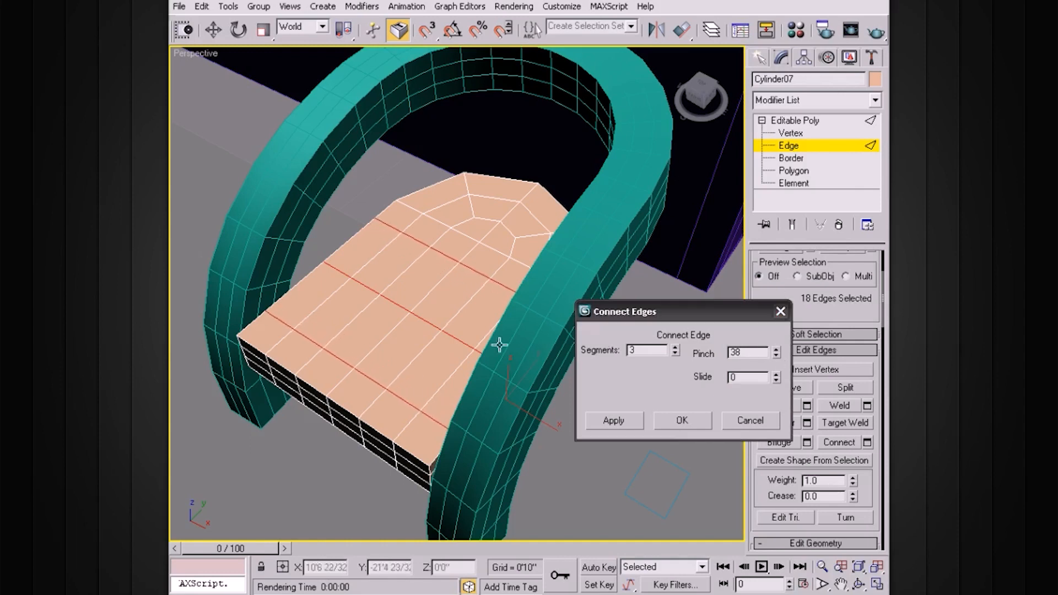
# Set the connecting edges' pinch to 45 and slide to -5, accept them and leave edge editing
pyautogui.keyDown('alt'); pyautogui.moveTo(346, 409); pyautogui.dragTo(462, 338, button='middle'); pyautogui.keyUp('alt')
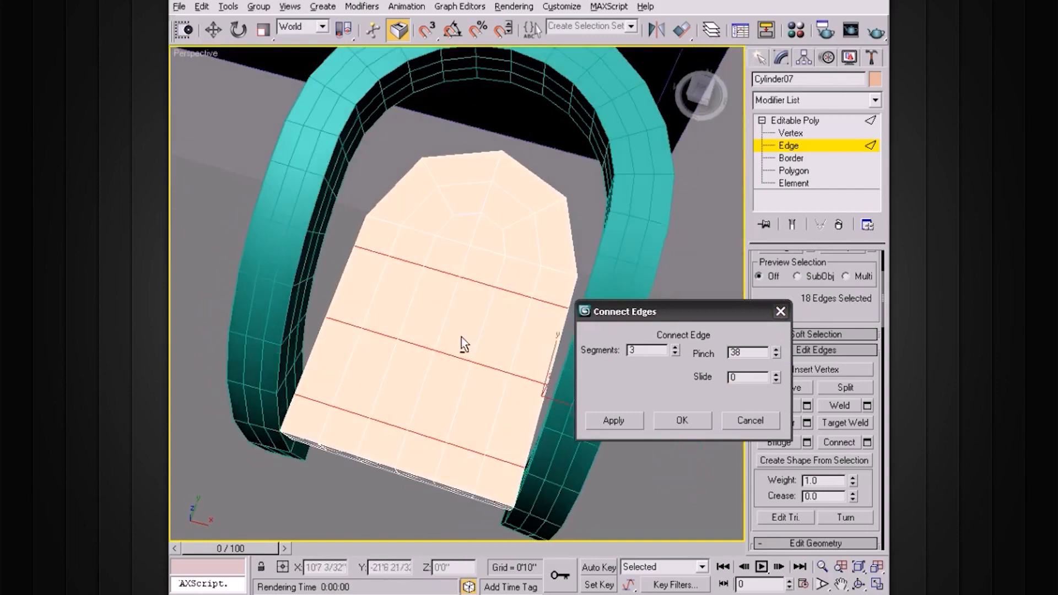
pyautogui.moveTo(778, 379); pyautogui.dragTo(766, 398)
pyautogui.moveTo(776, 353); pyautogui.dragTo(776, 340)
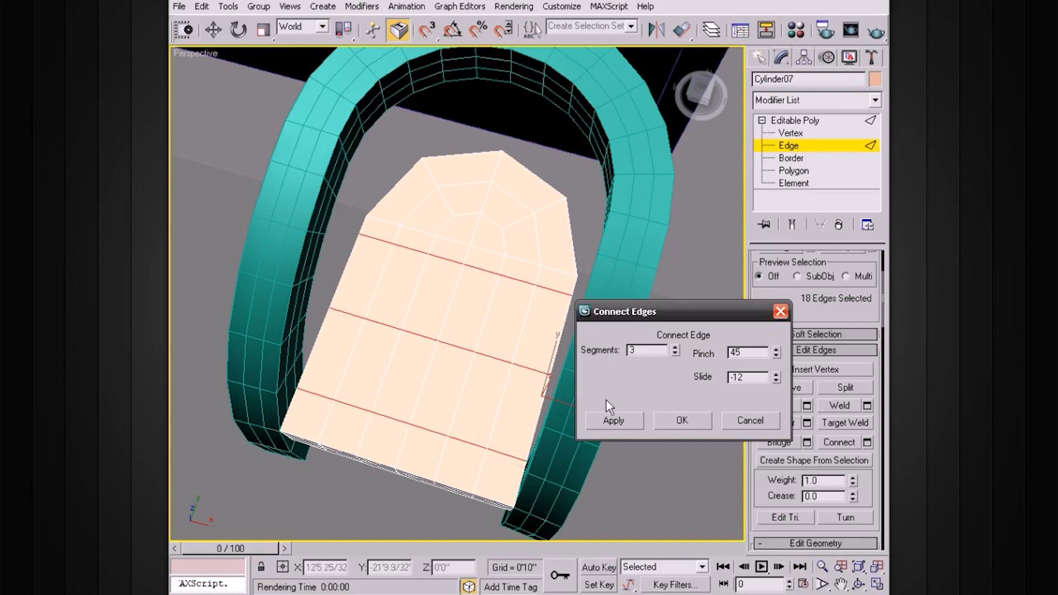
pyautogui.keyDown('alt'); pyautogui.moveTo(563, 392); pyautogui.dragTo(524, 371, button='middle'); pyautogui.keyUp('alt')
pyautogui.moveTo(776, 379); pyautogui.dragTo(777, 363)
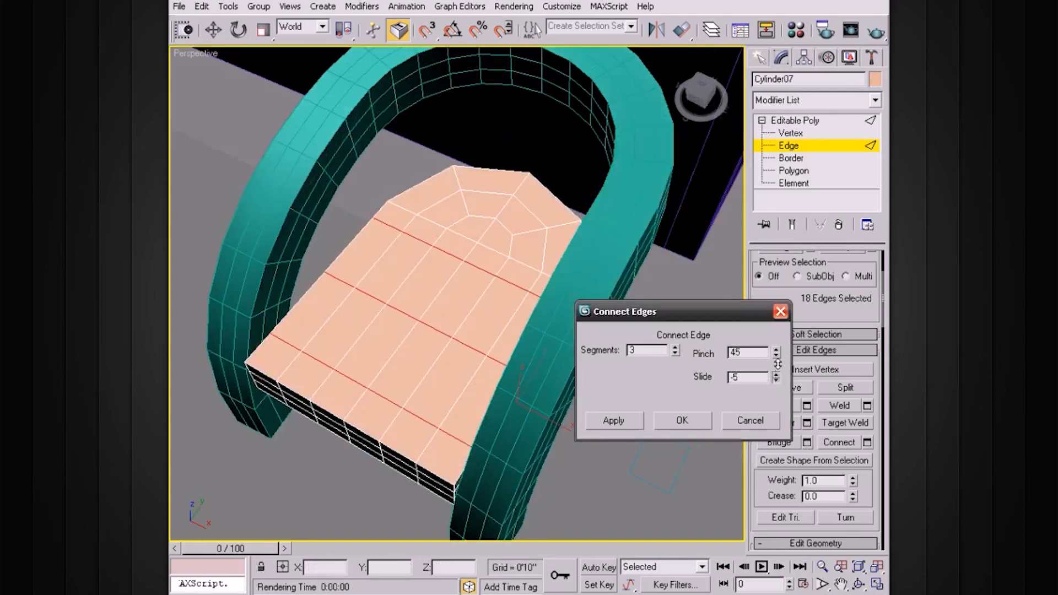
pyautogui.click(682, 420)
pyautogui.keyDown('alt'); pyautogui.moveTo(661, 385); pyautogui.dragTo(681, 345, button='middle'); pyautogui.keyUp('alt')
pyautogui.click(808, 124)
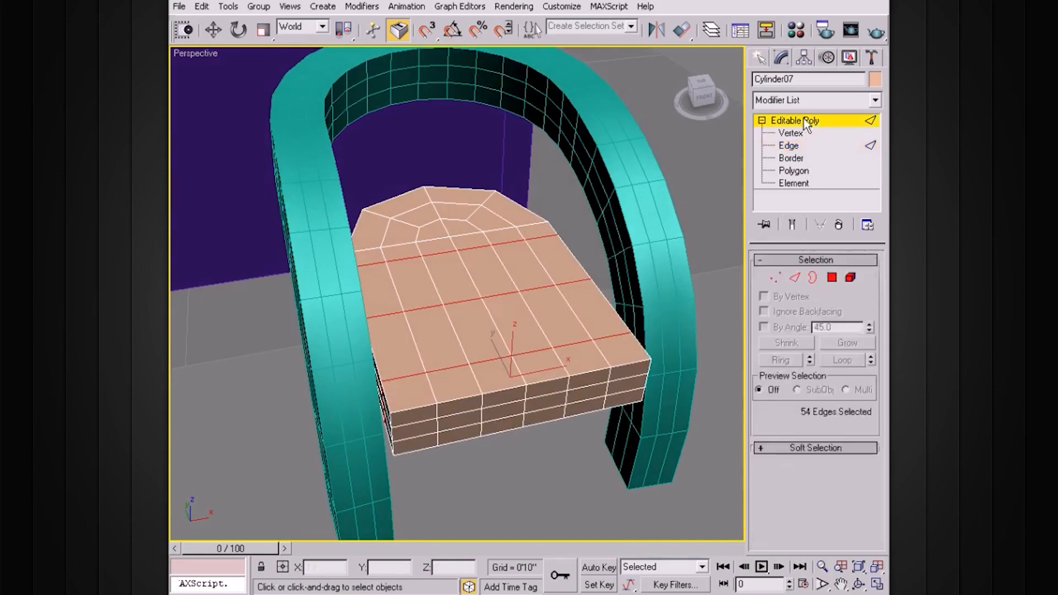
pyautogui.click(762, 121)
# Examine the seat's edge layout, its front corners and its fit inside the frame from several angles
pyautogui.keyDown('alt'); pyautogui.moveTo(569, 227); pyautogui.dragTo(585, 262, button='middle'); pyautogui.keyUp('alt')
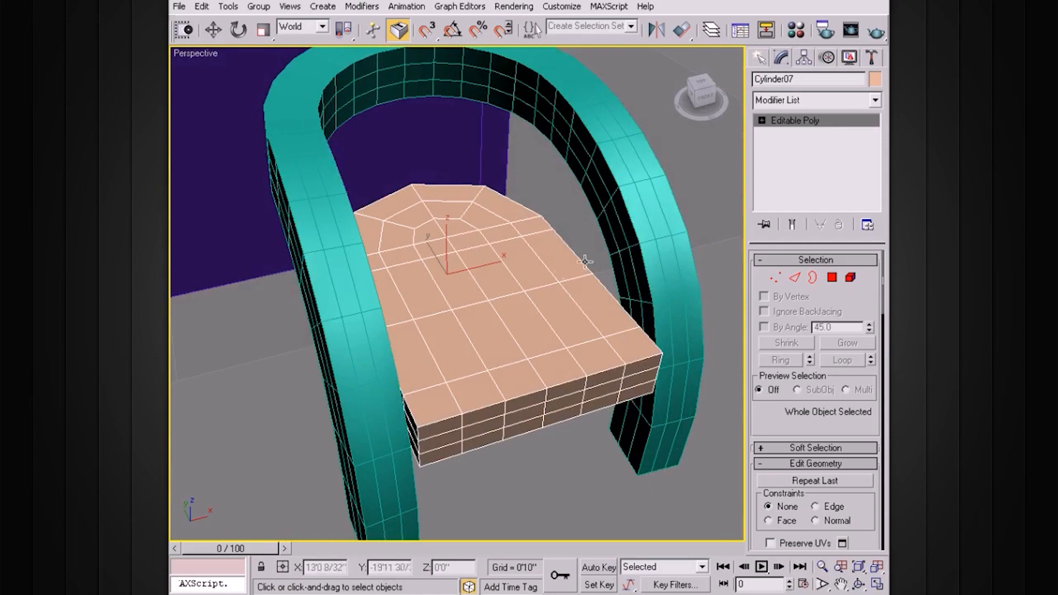
pyautogui.keyDown('alt'); pyautogui.moveTo(527, 297); pyautogui.dragTo(577, 275, button='middle'); pyautogui.keyUp('alt')
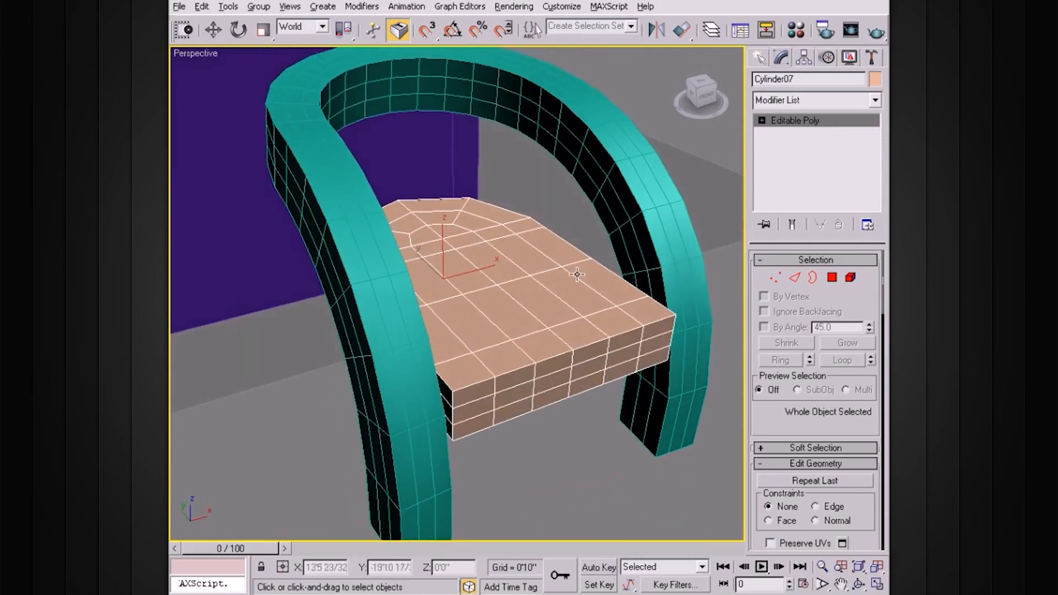
pyautogui.keyDown('alt'); pyautogui.moveTo(539, 362); pyautogui.dragTo(475, 368, button='middle'); pyautogui.keyUp('alt')
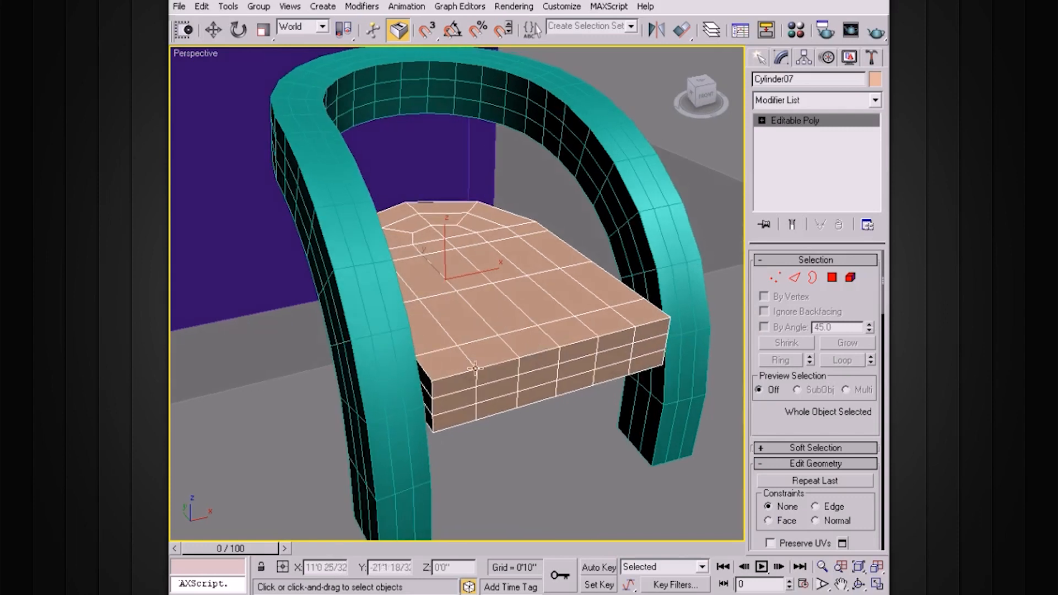
pyautogui.moveTo(642, 242)
pyautogui.keyDown('alt'); pyautogui.mouseDown(button='middle')
pyautogui.moveTo(619, 224)
pyautogui.moveTo(625, 252)
pyautogui.mouseUp(button='middle'); pyautogui.keyUp('alt')
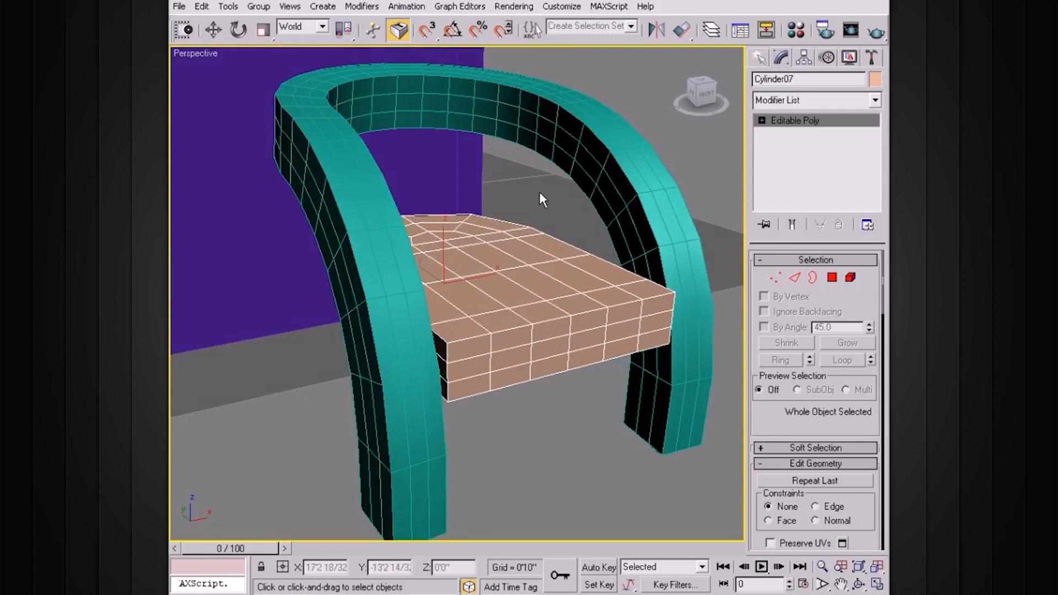
pyautogui.keyDown('alt'); pyautogui.moveTo(550, 241); pyautogui.dragTo(560, 258, button='middle'); pyautogui.keyUp('alt')
pyautogui.scroll(5, 561, 258)
pyautogui.press('w')
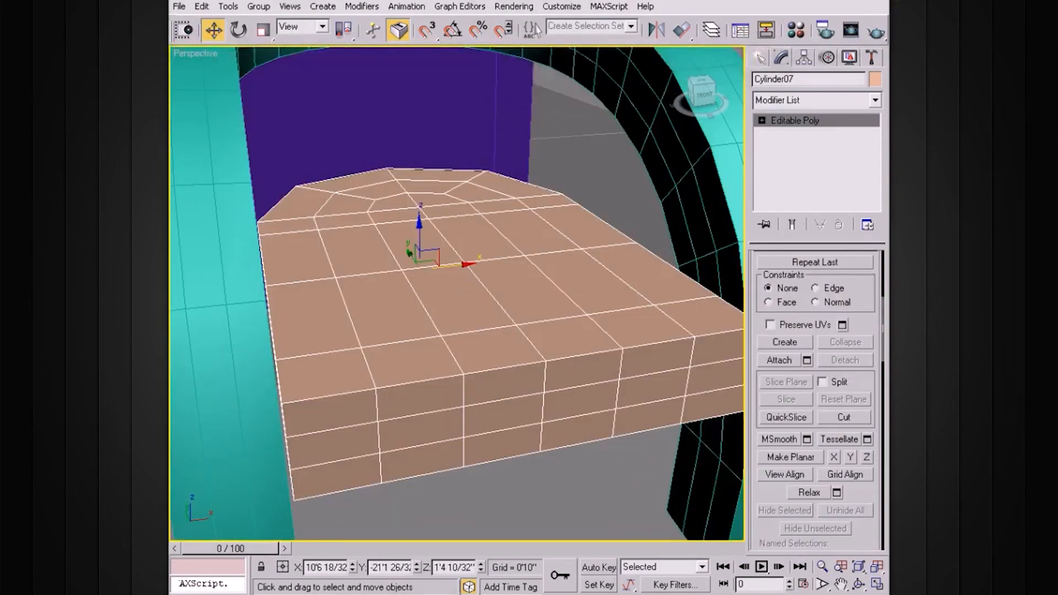
pyautogui.keyDown('alt'); pyautogui.moveTo(512, 368); pyautogui.dragTo(431, 329, button='middle'); pyautogui.keyUp('alt')
pyautogui.keyDown('alt'); pyautogui.moveTo(279, 334); pyautogui.dragTo(353, 373, button='middle'); pyautogui.keyUp('alt')
pyautogui.keyDown('alt'); pyautogui.moveTo(573, 264); pyautogui.dragTo(597, 269, button='middle'); pyautogui.keyUp('alt')
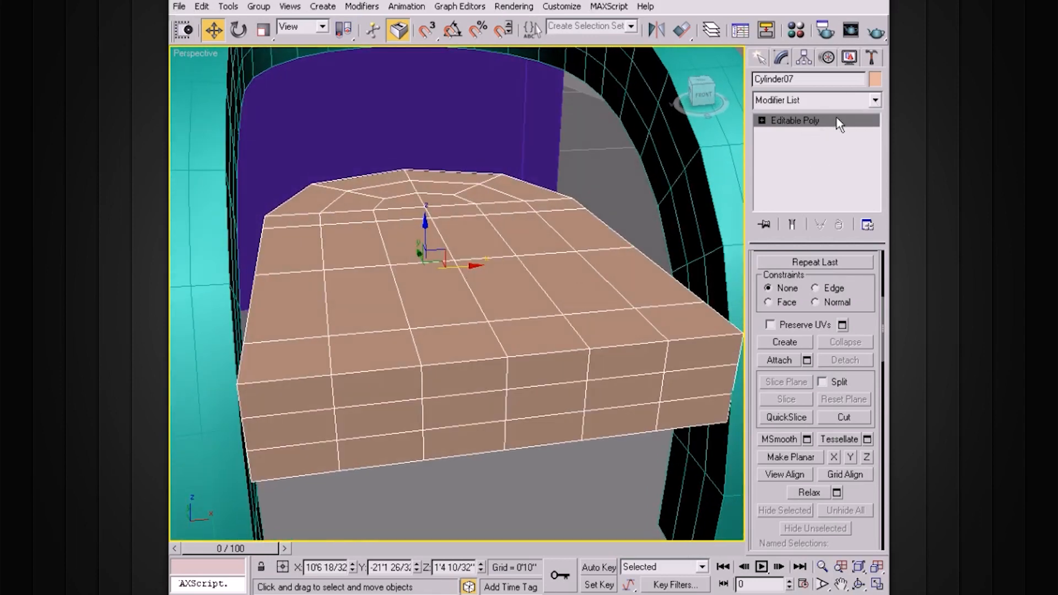
# Apply a TurboSmooth modifier to the seat
pyautogui.click(875, 100)
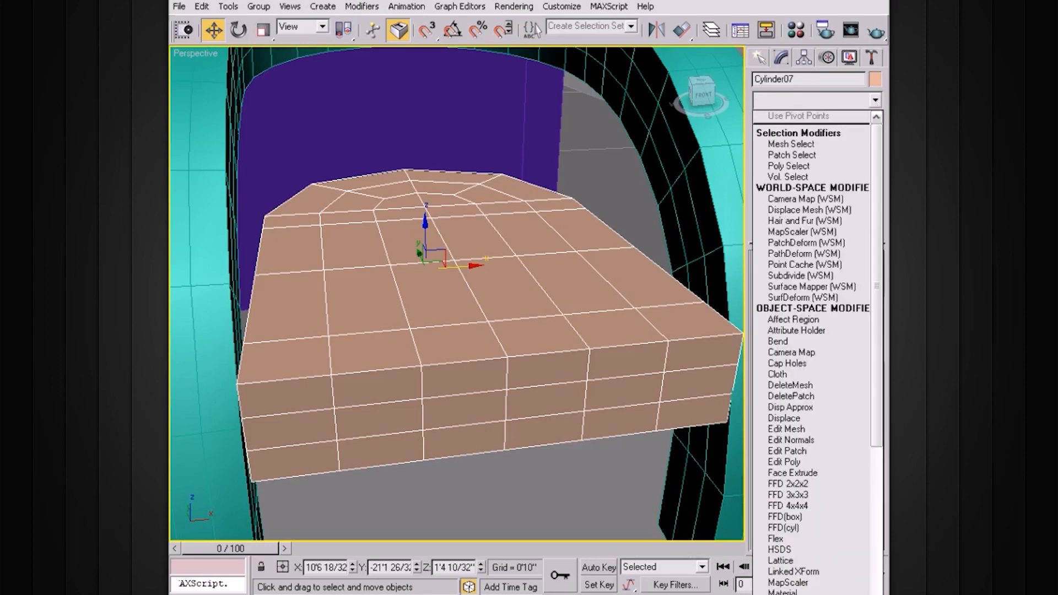
pyautogui.scroll(-7, 872, 310)
pyautogui.scroll(-6, 869, 307)
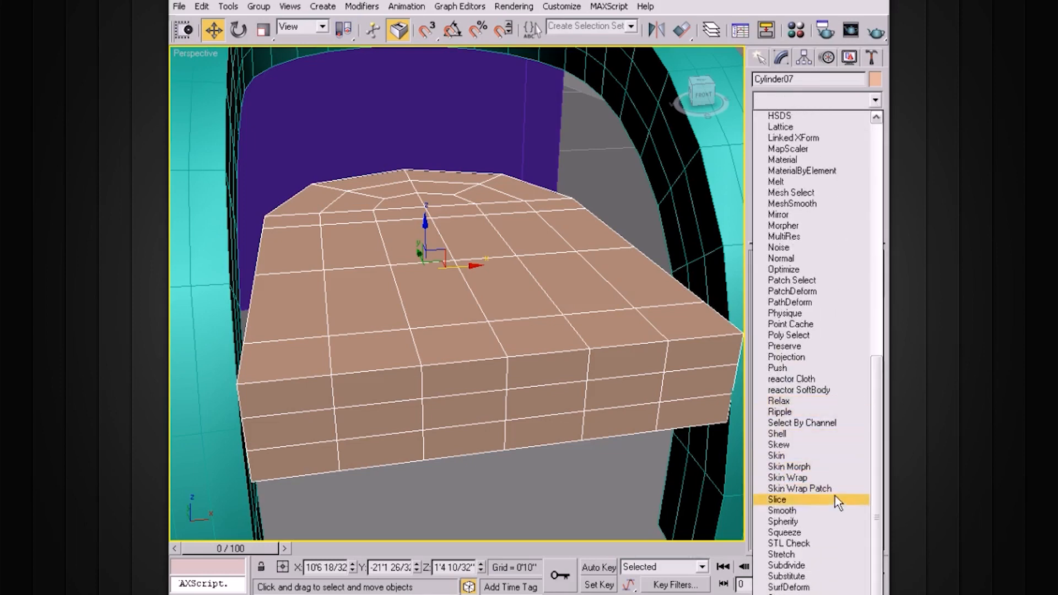
pyautogui.click(832, 594)
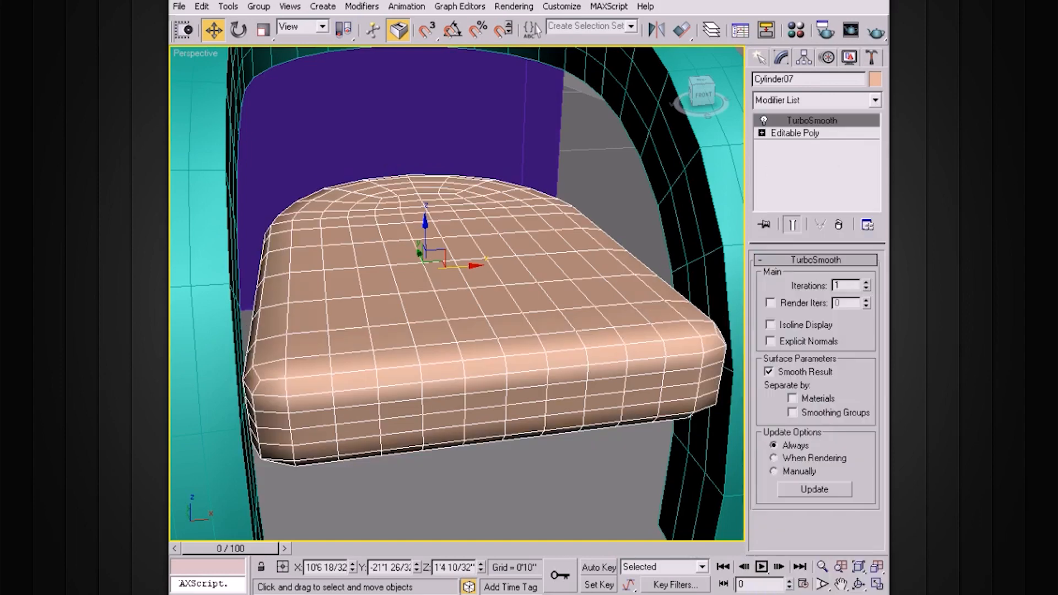
# Add an Edit Poly modifier to the seat above TurboSmooth
pyautogui.keyDown('alt'); pyautogui.moveTo(629, 301); pyautogui.dragTo(626, 305, button='middle'); pyautogui.keyUp('alt')
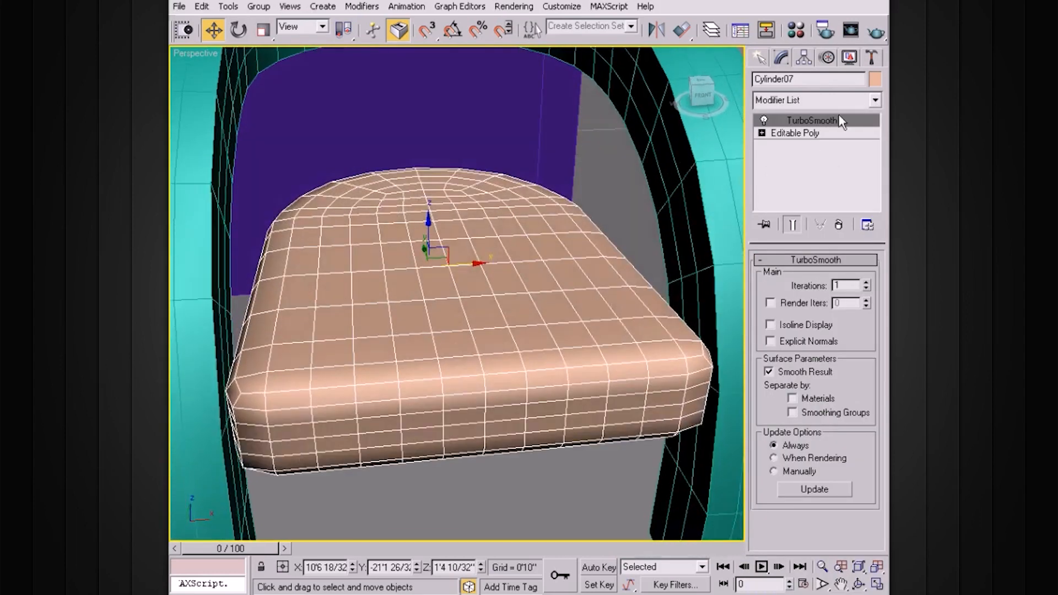
pyautogui.click(875, 100)
pyautogui.scroll(-4, 832, 289)
pyautogui.click(804, 324)
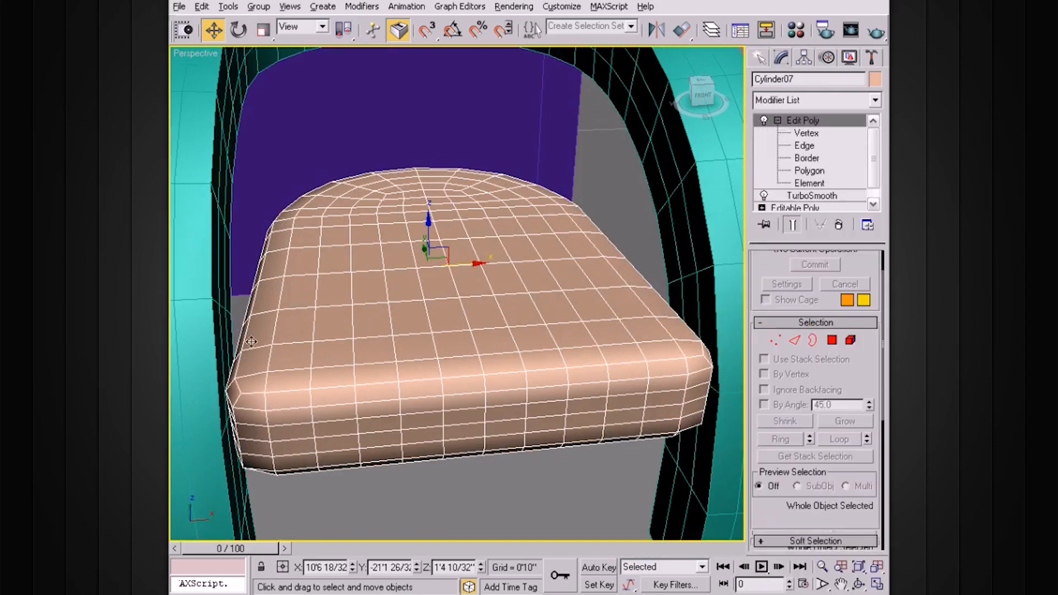
# Select the four stacked vertical edges at the seat's left front corner and move them about 7/32" inward along X
pyautogui.keyDown('alt'); pyautogui.moveTo(251, 342); pyautogui.dragTo(265, 326, button='middle'); pyautogui.keyUp('alt')
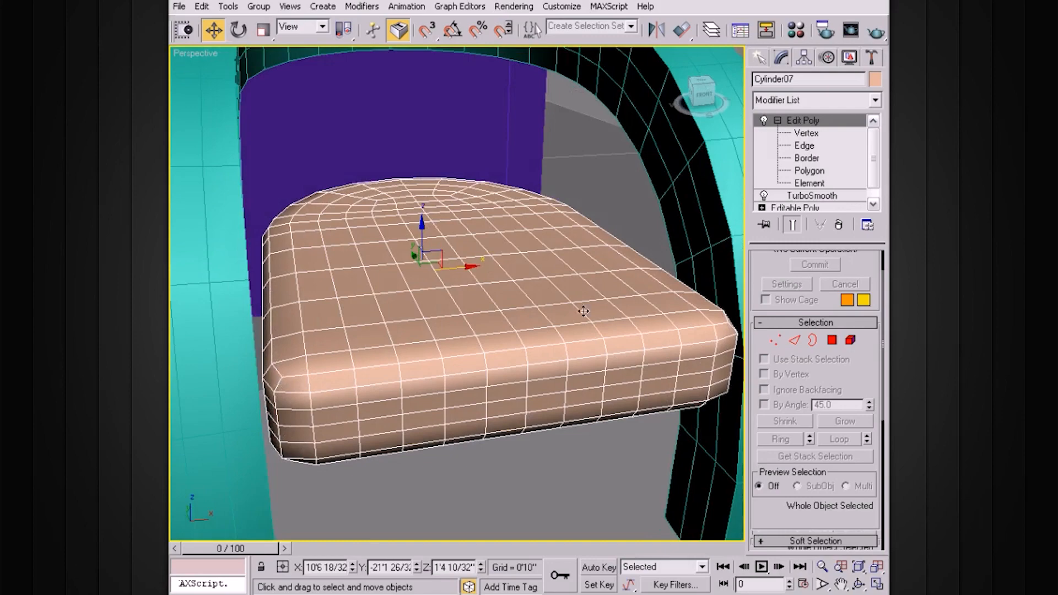
pyautogui.click(806, 146)
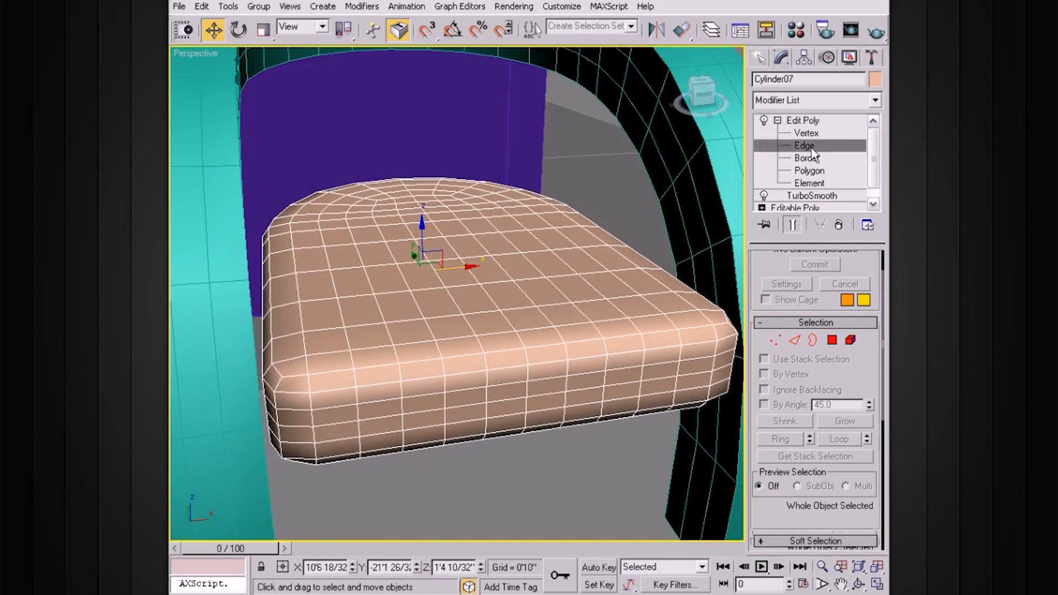
pyautogui.scroll(5, 420, 300)
pyautogui.scroll(-4, 420, 299)
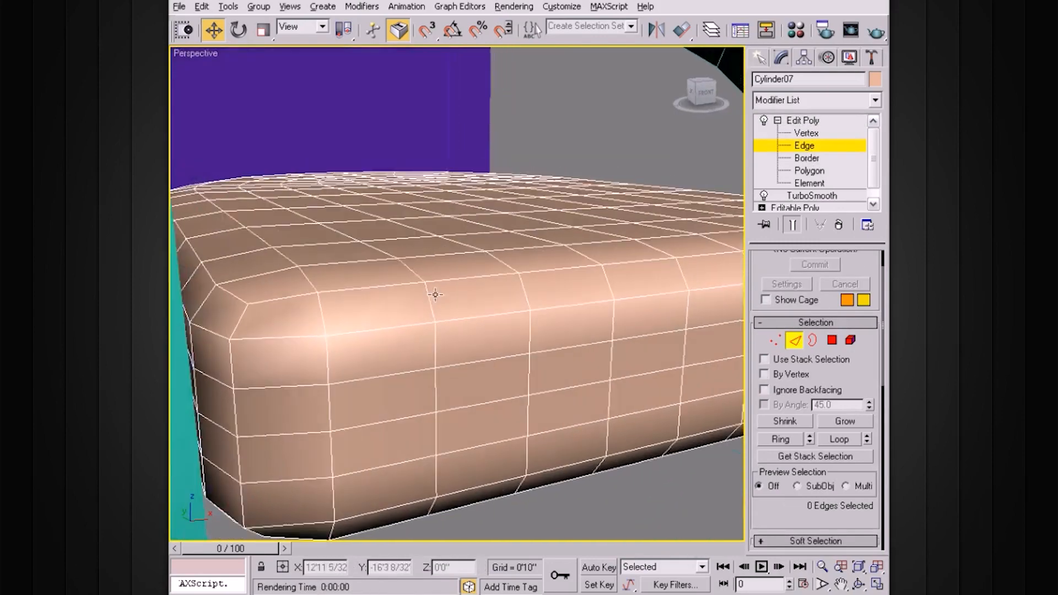
pyautogui.click(265, 365)
pyautogui.keyDown('ctrl'); pyautogui.click(266, 399); pyautogui.keyUp('ctrl')
pyautogui.keyDown('ctrl'); pyautogui.click(271, 462); pyautogui.keyUp('ctrl')
pyautogui.keyDown('ctrl'); pyautogui.click(275, 491); pyautogui.keyUp('ctrl')
pyautogui.keyDown('alt'); pyautogui.moveTo(331, 372); pyautogui.dragTo(336, 360, button='middle'); pyautogui.keyUp('alt')
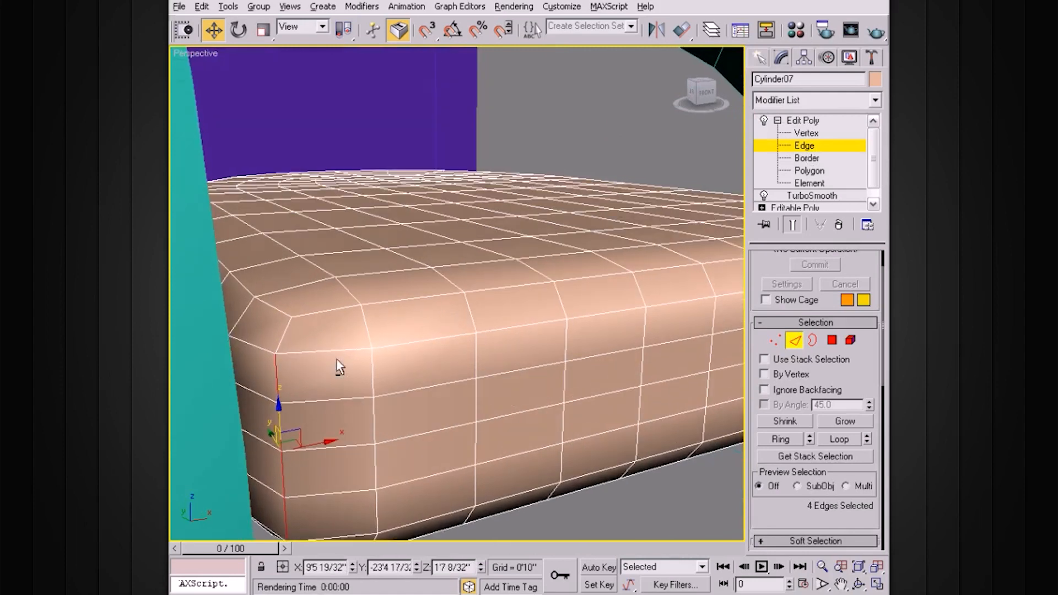
pyautogui.press('z')
pyautogui.keyDown('alt'); pyautogui.moveTo(361, 321); pyautogui.dragTo(493, 309, button='middle'); pyautogui.keyUp('alt')
pyautogui.moveTo(503, 299); pyautogui.dragTo(510, 300)
pyautogui.moveTo(470, 269)
pyautogui.keyDown('alt'); pyautogui.mouseDown(button='middle')
pyautogui.moveTo(470, 279)
pyautogui.moveTo(472, 253)
pyautogui.mouseUp(button='middle'); pyautogui.keyUp('alt')
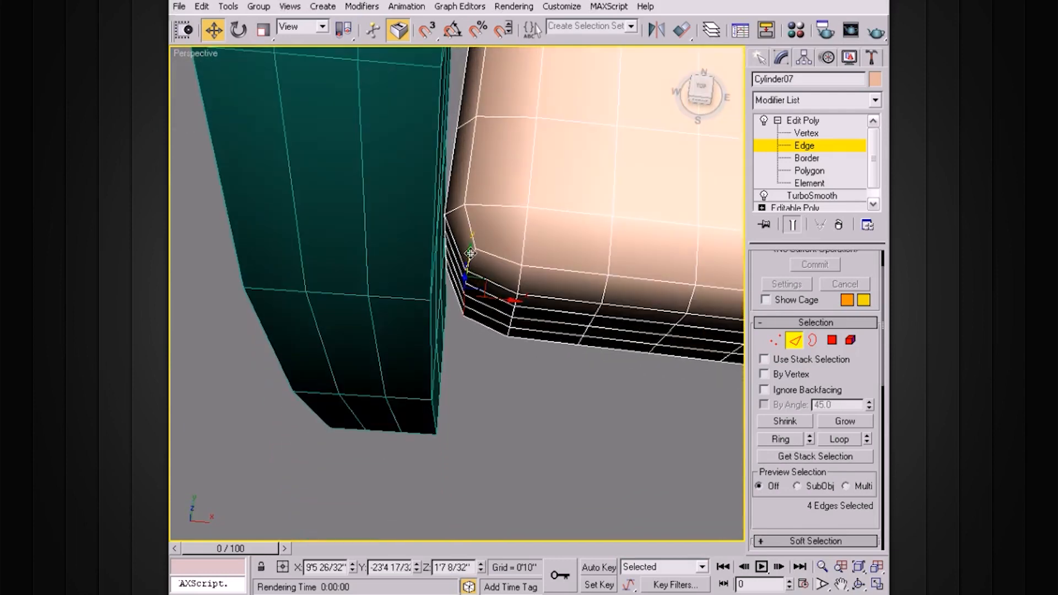
# Move the left front corner's upper vertex to about Y -23'4 2/32" and its lower vertex to about Y -23'4 4/32"
pyautogui.press('1')
pyautogui.click(474, 250)
pyautogui.moveTo(474, 211); pyautogui.dragTo(474, 206)
pyautogui.keyDown('alt'); pyautogui.moveTo(493, 237); pyautogui.dragTo(505, 124, button='middle'); pyautogui.keyUp('alt')
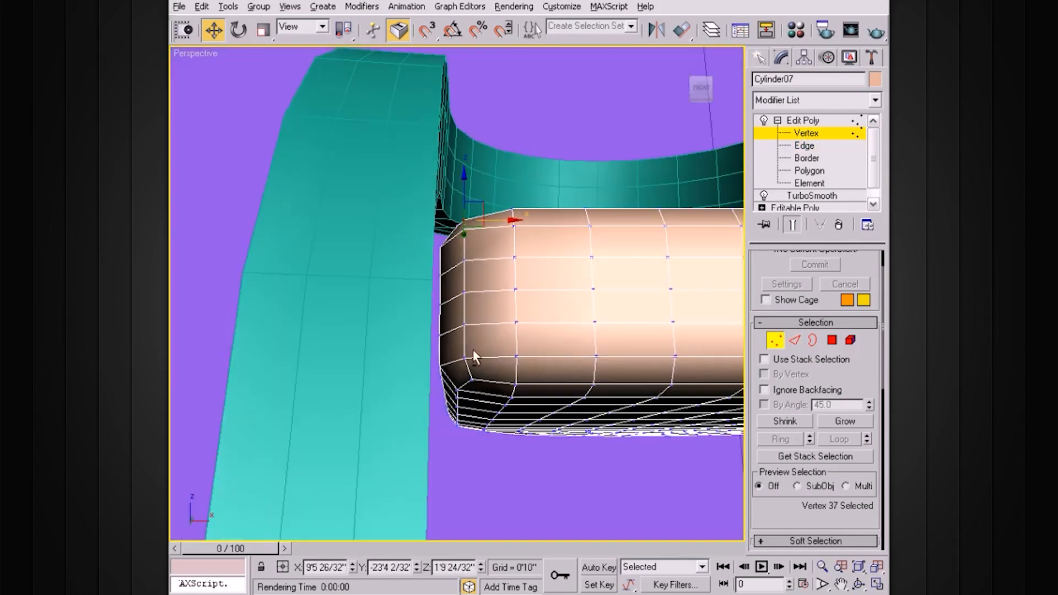
pyautogui.click(473, 379)
pyautogui.keyDown('alt'); pyautogui.moveTo(473, 378); pyautogui.dragTo(518, 379, button='middle'); pyautogui.keyUp('alt')
pyautogui.moveTo(518, 379); pyautogui.dragTo(503, 380)
pyautogui.keyDown('alt'); pyautogui.moveTo(503, 379); pyautogui.dragTo(503, 408, button='middle'); pyautogui.keyUp('alt')
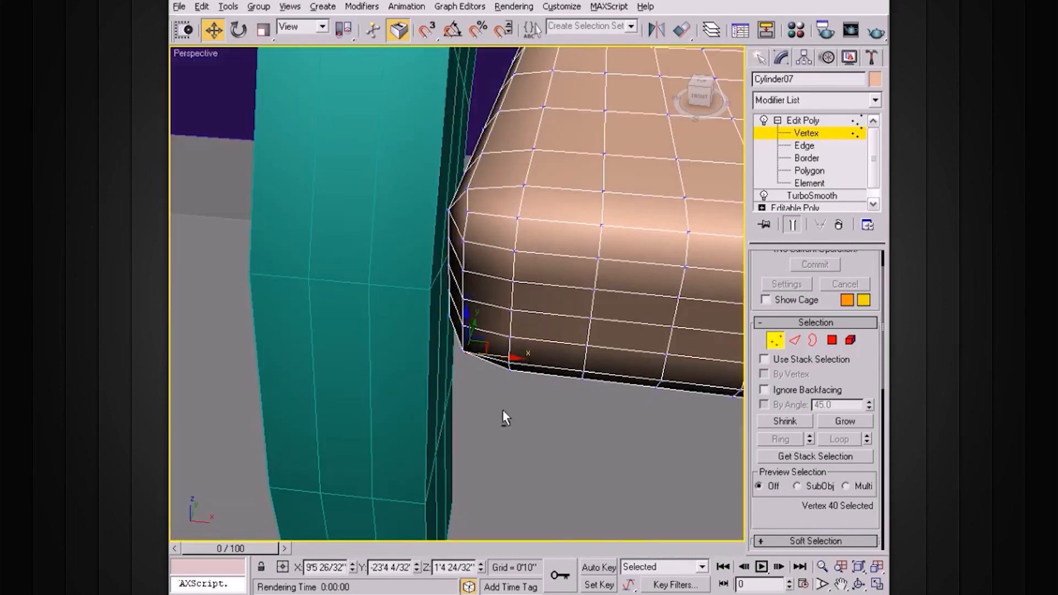
# Select the four vertical edges at the seat's right front corner and move them inward along X to about 11'7 13/32"
pyautogui.keyDown('alt'); pyautogui.moveTo(471, 228); pyautogui.dragTo(577, 284, button='middle'); pyautogui.keyUp('alt')
pyautogui.click(804, 145)
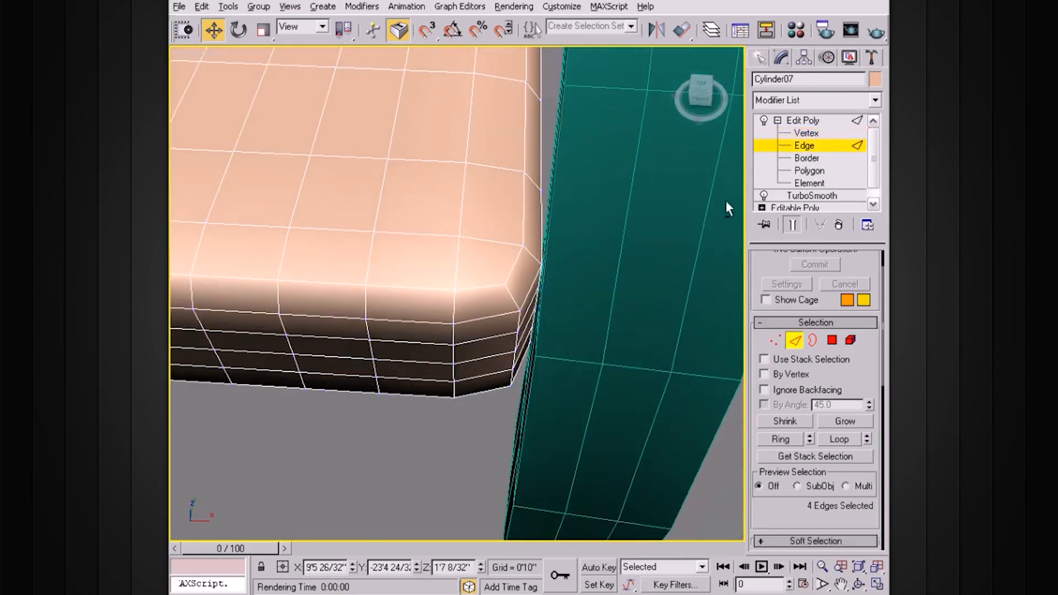
pyautogui.keyDown('alt'); pyautogui.moveTo(726, 200); pyautogui.dragTo(584, 248, button='middle'); pyautogui.keyUp('alt')
pyautogui.click(519, 281)
pyautogui.keyDown('ctrl'); pyautogui.click(517, 316); pyautogui.keyUp('ctrl')
pyautogui.keyDown('ctrl'); pyautogui.click(516, 341); pyautogui.keyUp('ctrl')
pyautogui.keyDown('ctrl'); pyautogui.click(514, 369); pyautogui.keyUp('ctrl')
pyautogui.keyDown('alt'); pyautogui.moveTo(536, 354); pyautogui.dragTo(556, 380, button='middle'); pyautogui.keyUp('alt')
pyautogui.moveTo(561, 358); pyautogui.dragTo(558, 362)
pyautogui.keyDown('alt'); pyautogui.moveTo(536, 324); pyautogui.dragTo(516, 327, button='middle'); pyautogui.keyUp('alt')
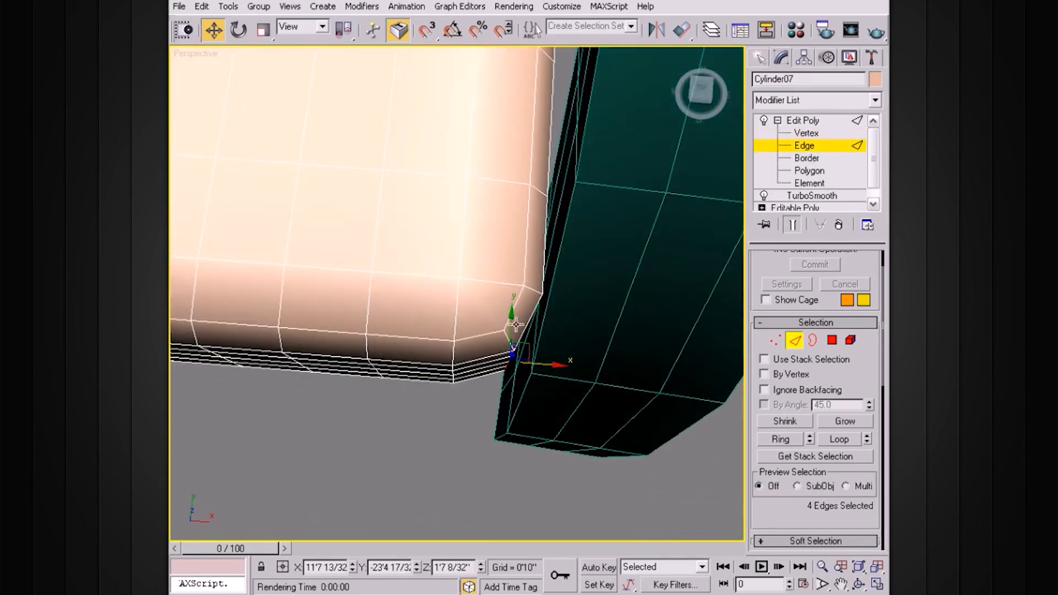
# Shift the right front corner's upper vertex to about Y -23'4 4/32", adjust its lower vertex likewise, and leave vertex editing
pyautogui.click(808, 134)
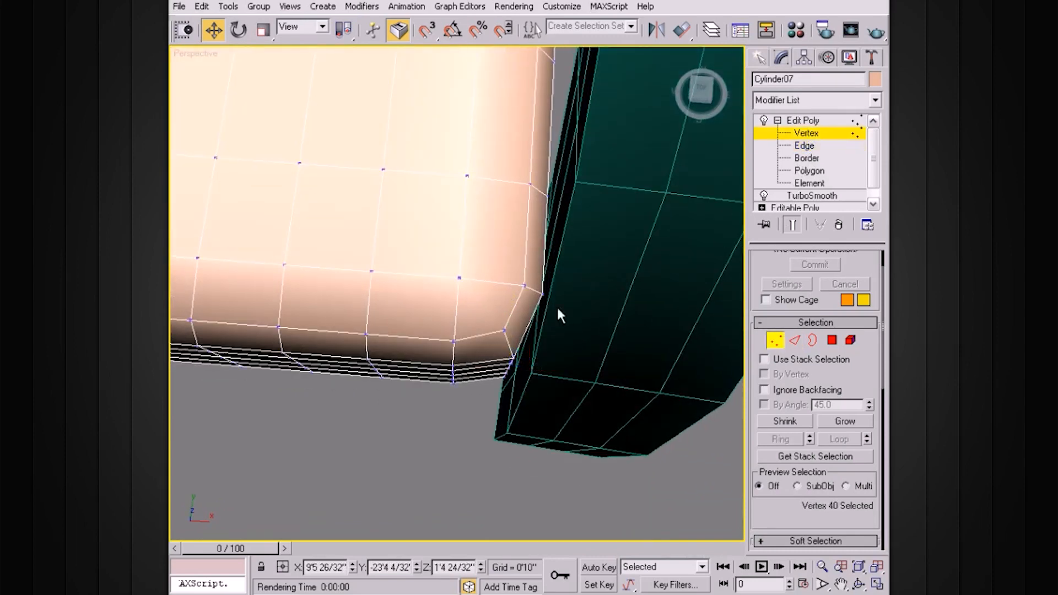
pyautogui.click(504, 332)
pyautogui.moveTo(536, 331); pyautogui.dragTo(546, 333)
pyautogui.keyDown('alt'); pyautogui.moveTo(549, 334); pyautogui.dragTo(563, 184, button='middle'); pyautogui.keyUp('alt')
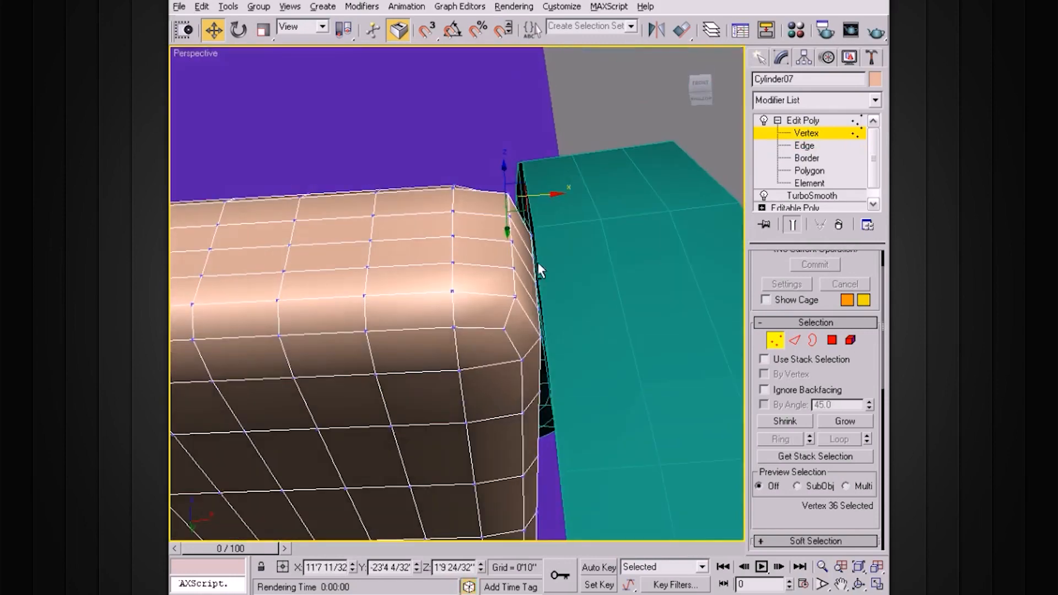
pyautogui.click(502, 329)
pyautogui.keyDown('alt'); pyautogui.moveTo(533, 339); pyautogui.dragTo(544, 275, button='middle'); pyautogui.keyUp('alt')
pyautogui.moveTo(549, 274); pyautogui.dragTo(565, 272)
pyautogui.keyDown('alt'); pyautogui.moveTo(567, 272); pyautogui.dragTo(562, 385, button='middle'); pyautogui.keyUp('alt')
pyautogui.scroll(-3, 494, 286)
pyautogui.keyDown('alt'); pyautogui.moveTo(494, 285); pyautogui.dragTo(479, 294); pyautogui.keyUp('alt')
pyautogui.moveTo(480, 294)
pyautogui.keyDown('alt'); pyautogui.mouseDown(button='middle')
pyautogui.moveTo(454, 285)
pyautogui.moveTo(499, 289)
pyautogui.moveTo(479, 295)
pyautogui.mouseUp(button='middle'); pyautogui.keyUp('alt')
pyautogui.scroll(-1, 386, 307)
pyautogui.keyDown('alt'); pyautogui.moveTo(385, 313); pyautogui.dragTo(552, 272, button='middle'); pyautogui.keyUp('alt')
pyautogui.click(837, 133)
pyautogui.click(778, 120)
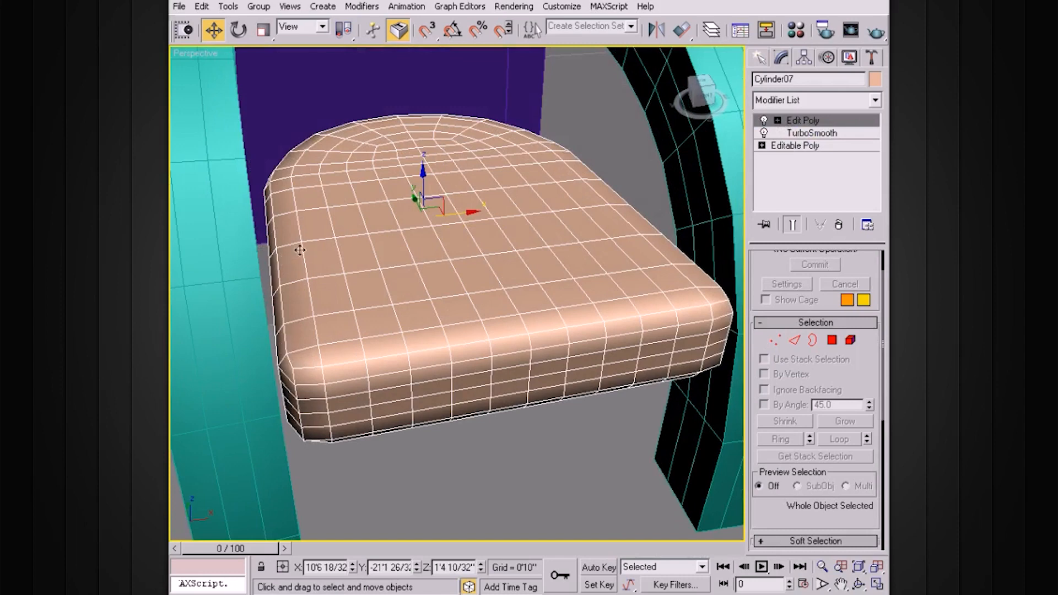
# Select the complete edge loop running along the sides and back of the seat's upper rim
pyautogui.click(778, 121)
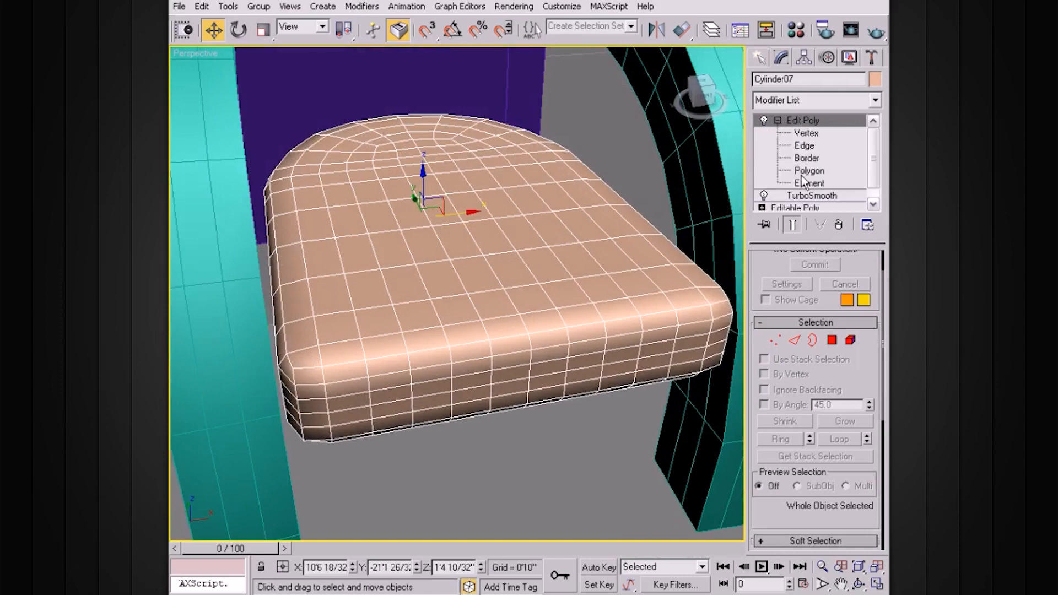
pyautogui.click(814, 146)
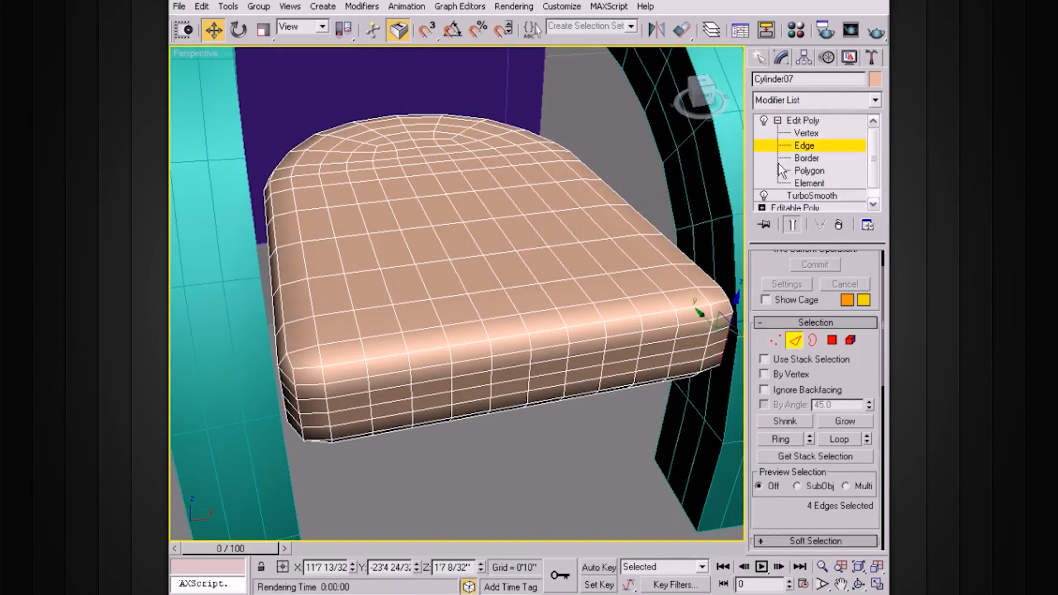
pyautogui.click(283, 308)
pyautogui.click(852, 439)
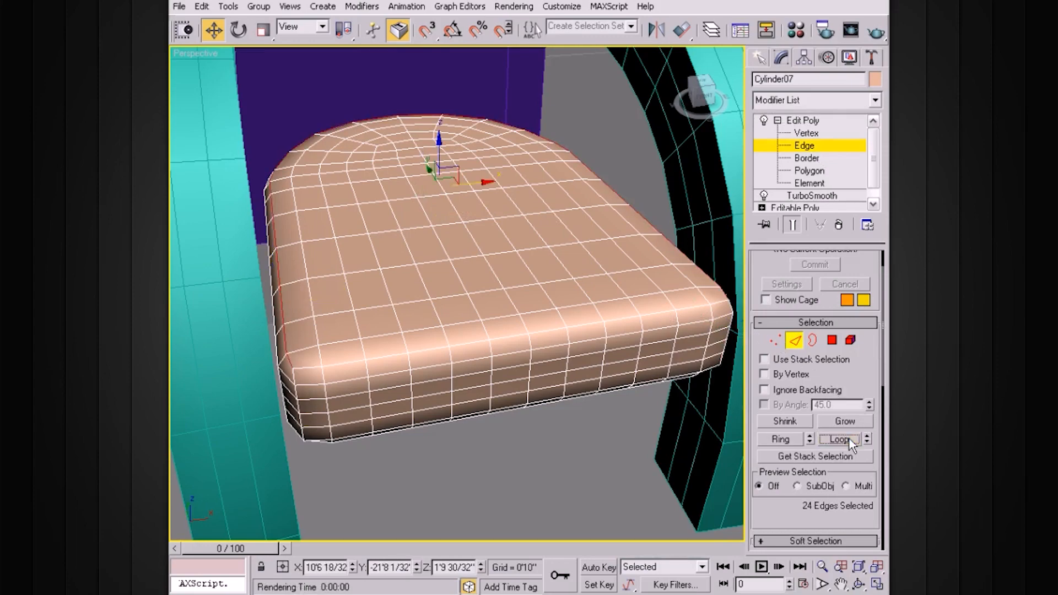
# Add the matching lower rim loop and the vertical edge loops at both front corners to the edge selection
pyautogui.keyDown('alt'); pyautogui.moveTo(529, 359); pyautogui.dragTo(403, 280, button='middle'); pyautogui.keyUp('alt')
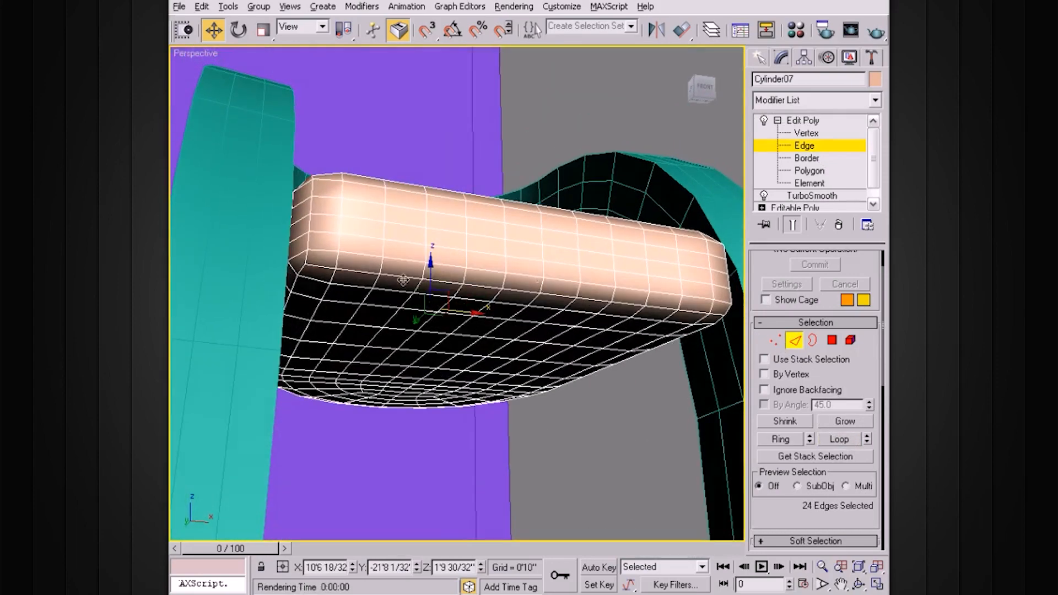
pyautogui.keyDown('ctrl'); pyautogui.click(297, 284); pyautogui.keyUp('ctrl')
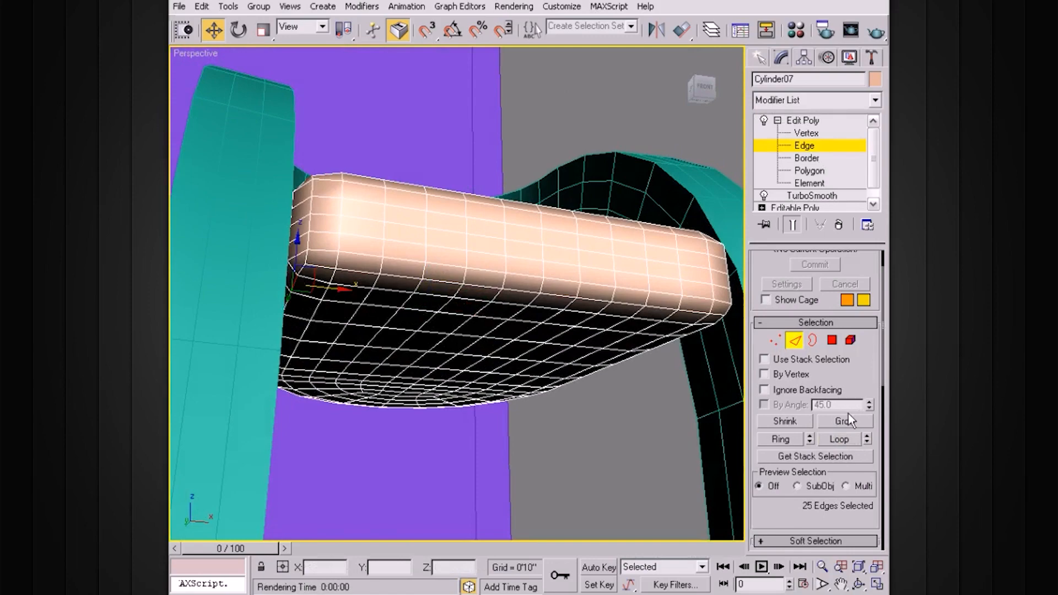
pyautogui.keyDown('alt'); pyautogui.moveTo(472, 239); pyautogui.dragTo(548, 224, button='middle'); pyautogui.keyUp('alt')
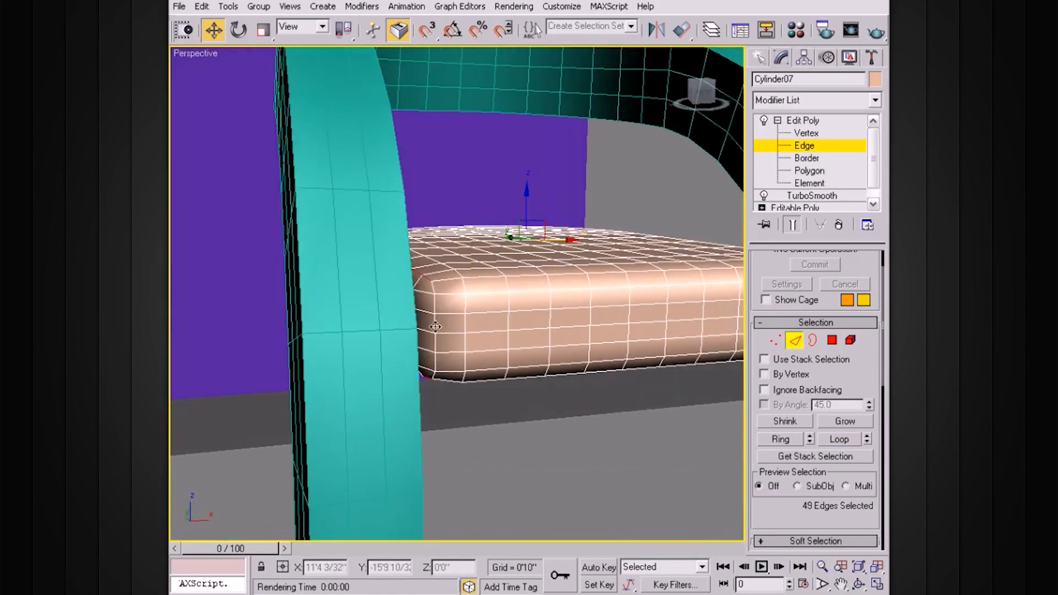
pyautogui.click(852, 439)
pyautogui.keyDown('alt'); pyautogui.moveTo(654, 309); pyautogui.dragTo(530, 324, button='middle'); pyautogui.keyUp('alt')
pyautogui.keyDown('ctrl'); pyautogui.click(530, 323); pyautogui.keyUp('ctrl')
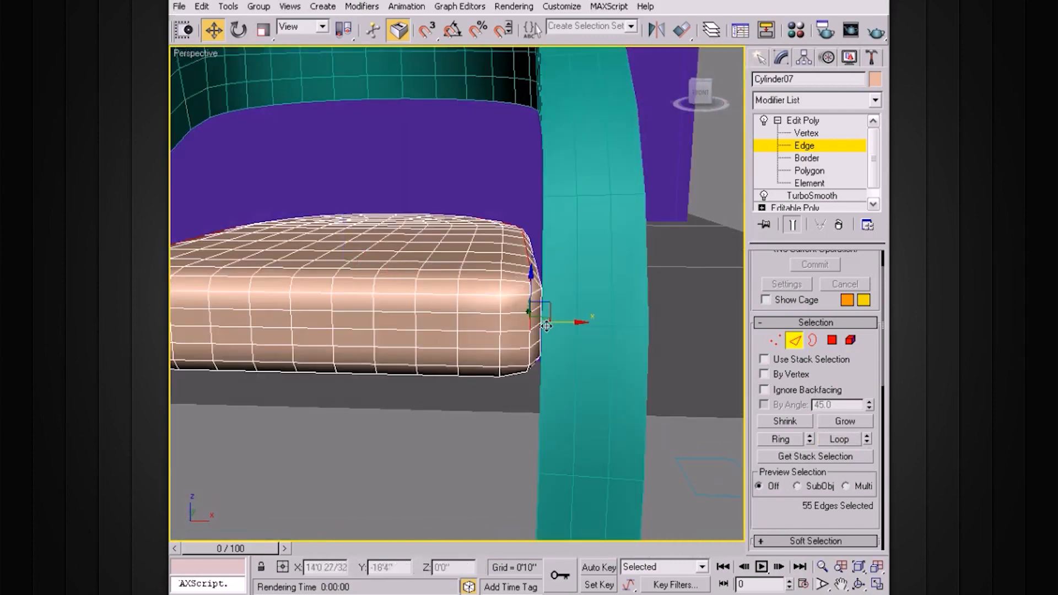
pyautogui.click(839, 439)
pyautogui.keyDown('alt'); pyautogui.moveTo(547, 284); pyautogui.dragTo(559, 259, button='middle'); pyautogui.keyUp('alt')
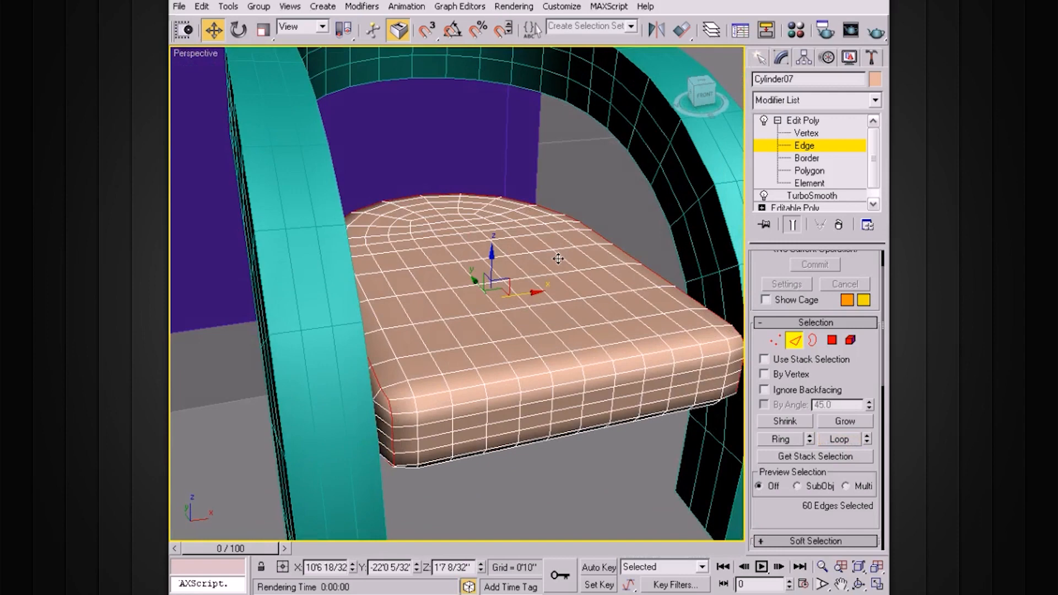
# Chamfer the selected seam edges by 0'0 3/32" with 1 segment
pyautogui.click(817, 322)
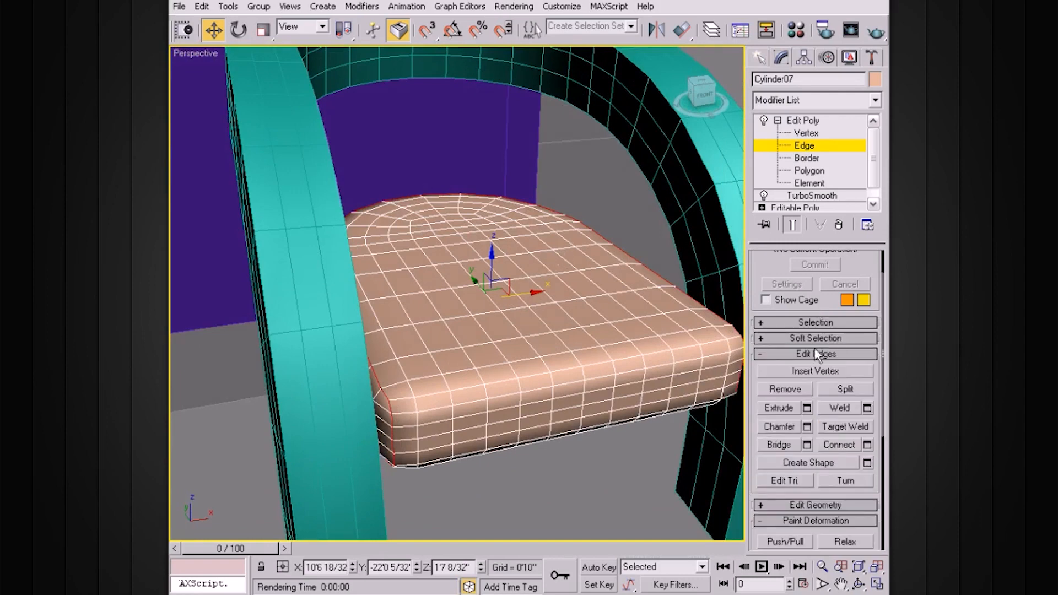
pyautogui.click(807, 427)
pyautogui.scroll(5, 520, 367)
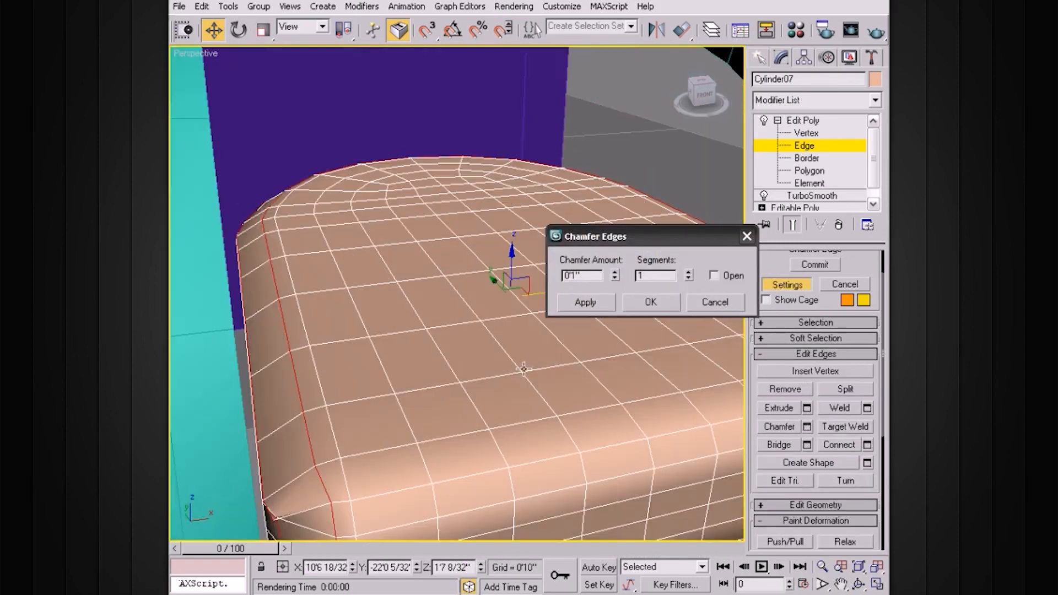
pyautogui.moveTo(615, 277); pyautogui.dragTo(605, 340)
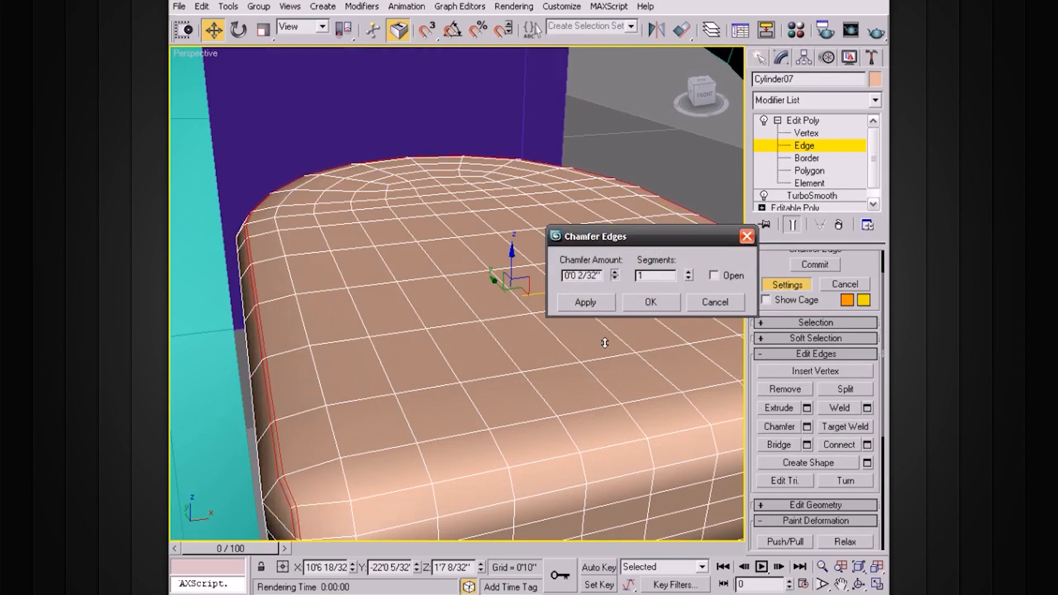
pyautogui.moveTo(606, 344); pyautogui.dragTo(606, 343)
pyautogui.keyDown('alt'); pyautogui.moveTo(493, 355); pyautogui.dragTo(525, 344, button='middle'); pyautogui.keyUp('alt')
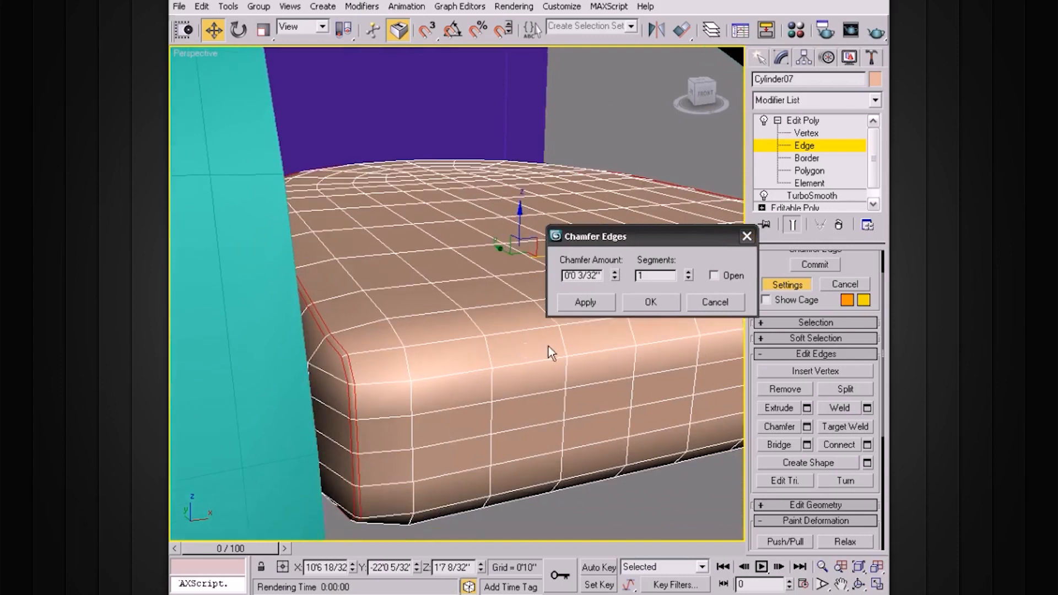
pyautogui.click(651, 302)
# Convert the chamfered edge selection into a selection of the narrow polygon strip between the edges
pyautogui.moveTo(768, 276); pyautogui.dragTo(783, 330)
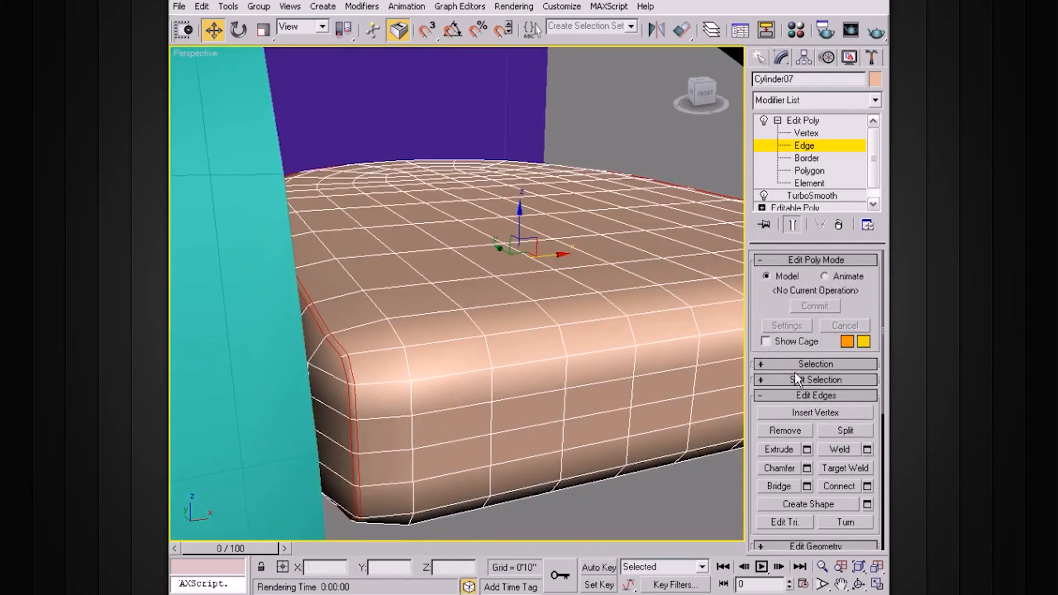
pyautogui.click(832, 364)
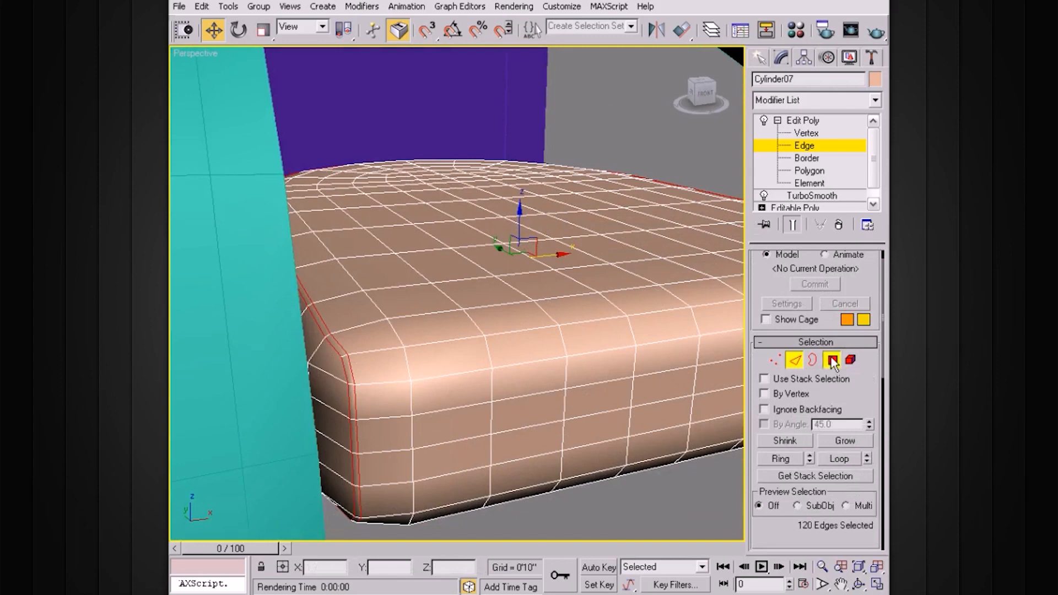
pyautogui.keyDown('ctrl'); pyautogui.click(833, 361); pyautogui.keyUp('ctrl')
pyautogui.keyDown('alt'); pyautogui.moveTo(565, 354); pyautogui.dragTo(565, 343, button='middle'); pyautogui.keyUp('alt')
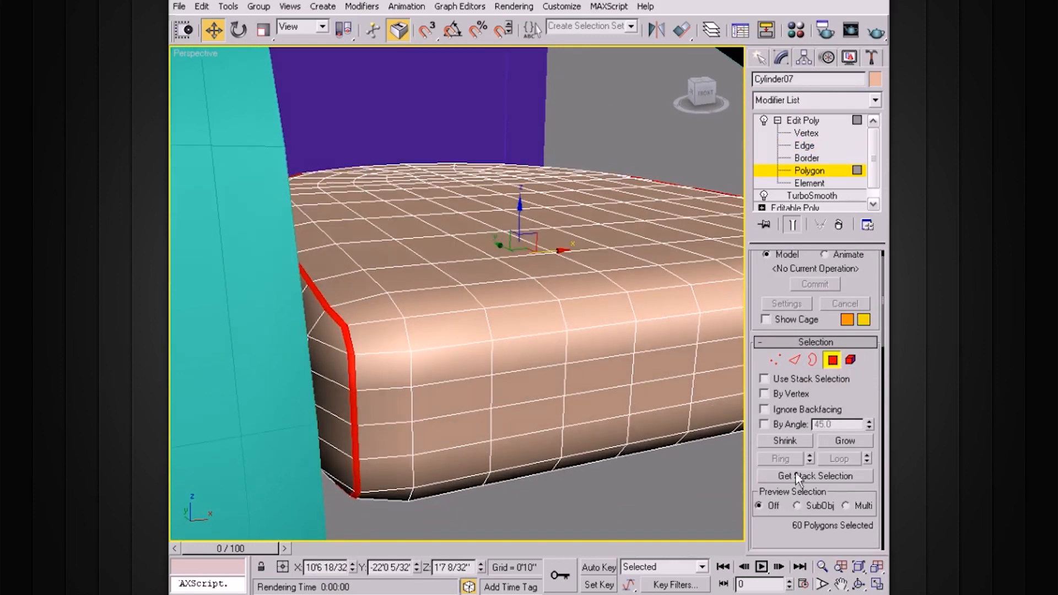
# Inset the selected polygon strip as a group by a very small amount
pyautogui.click(857, 345)
pyautogui.click(867, 427)
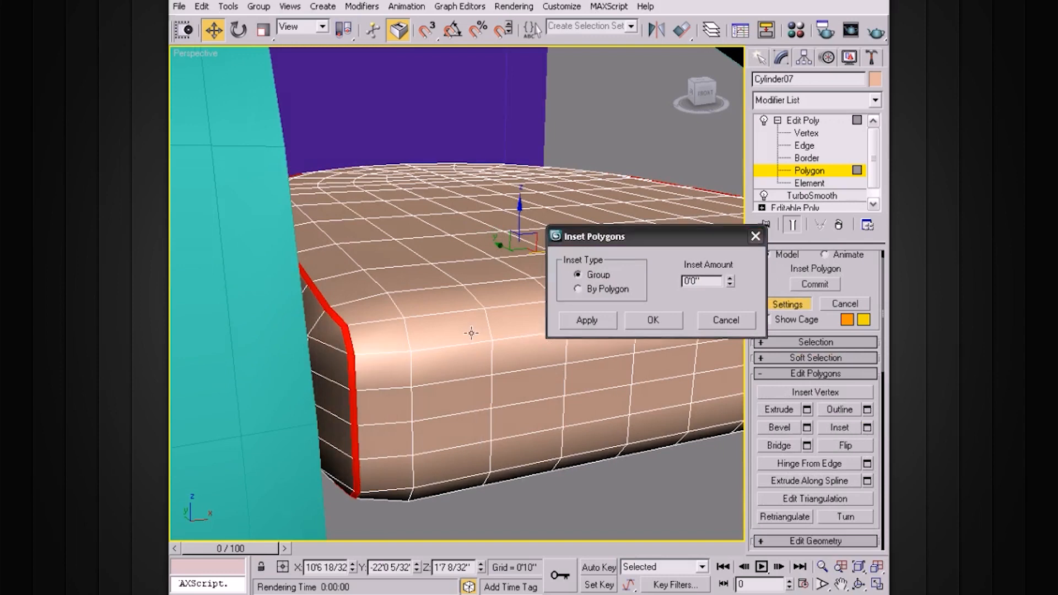
pyautogui.scroll(5, 474, 330)
pyautogui.scroll(-3, 375, 320)
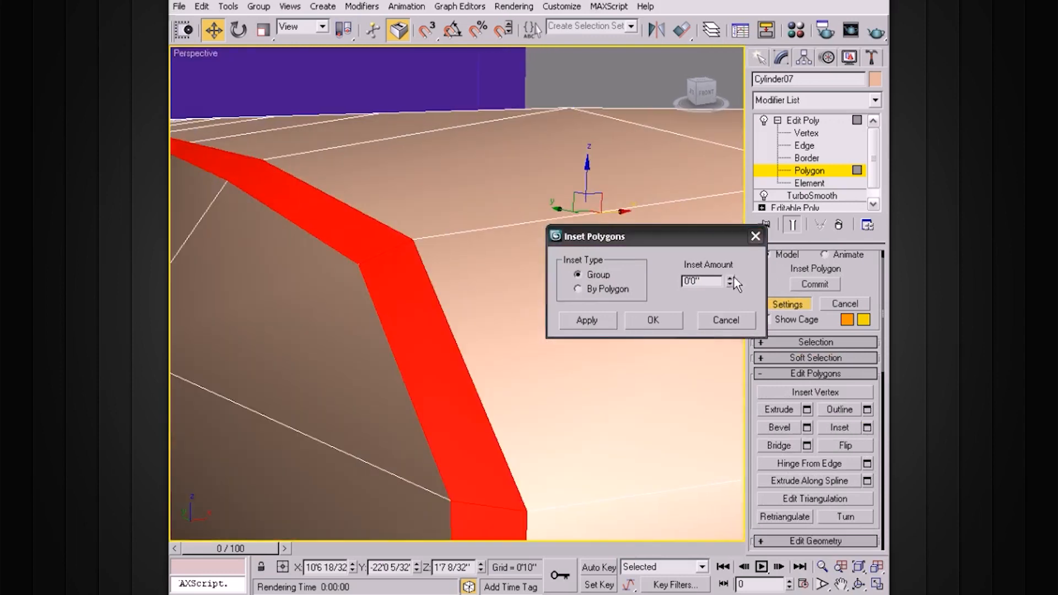
pyautogui.moveTo(732, 285); pyautogui.dragTo(733, 283)
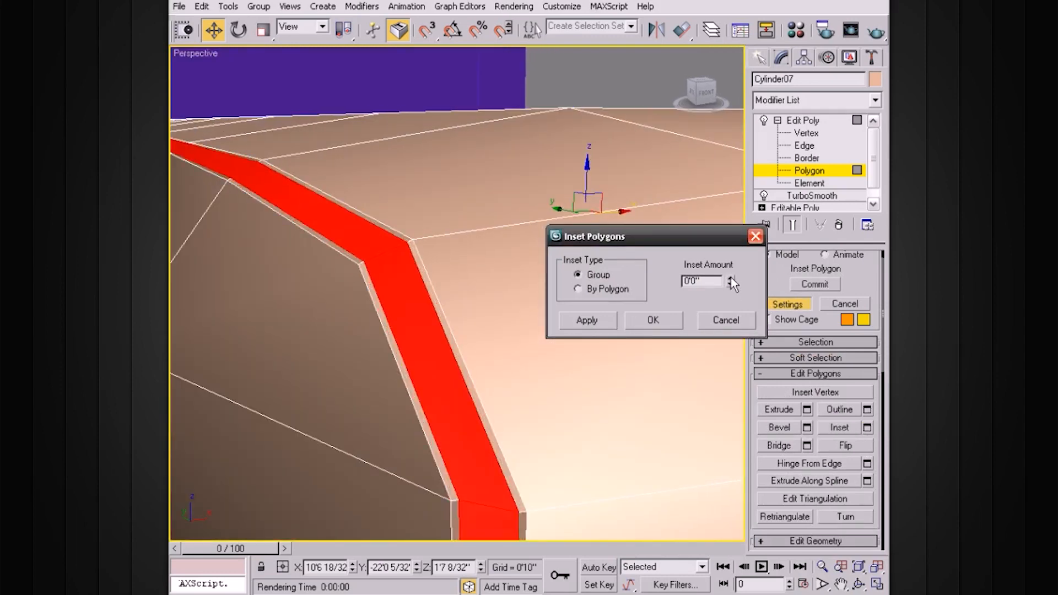
pyautogui.click(653, 320)
# Extrude the inset strip along Local Normal with an extrusion height of 0'0 2/32" to form the seat's piping
pyautogui.click(806, 410)
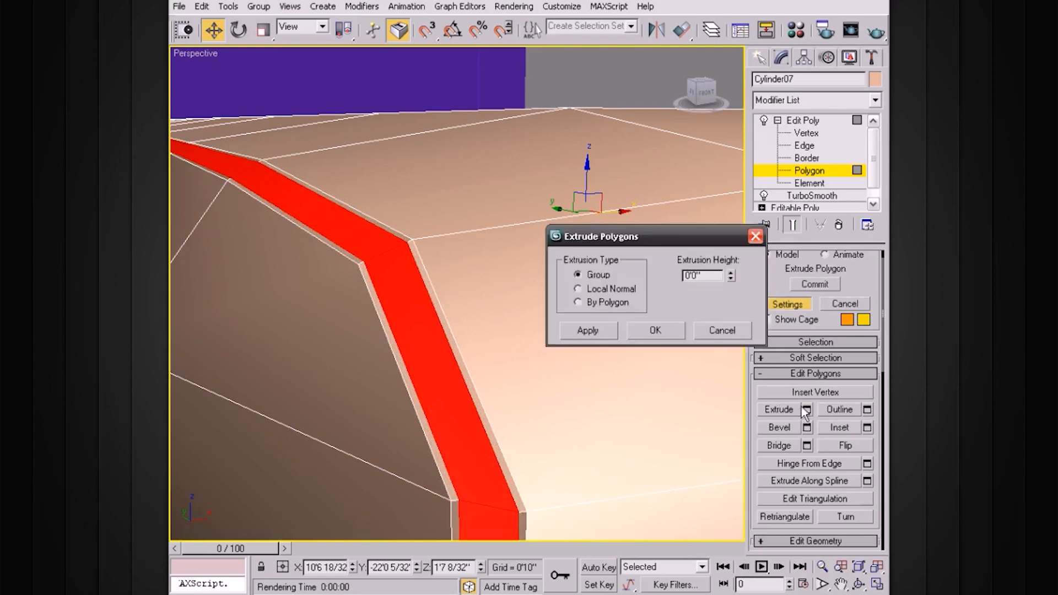
pyautogui.moveTo(730, 271); pyautogui.dragTo(730, 270)
pyautogui.moveTo(409, 354)
pyautogui.keyDown('alt'); pyautogui.mouseDown(button='middle')
pyautogui.moveTo(395, 352)
pyautogui.moveTo(403, 352)
pyautogui.mouseUp(button='middle'); pyautogui.keyUp('alt')
pyautogui.scroll(-5, 395, 352)
pyautogui.click(730, 272)
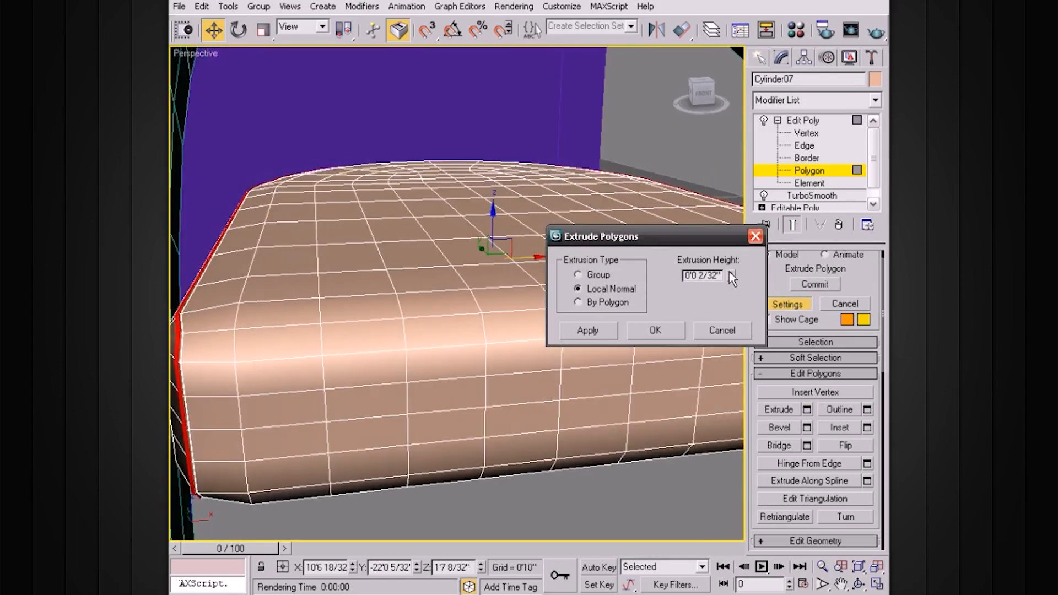
pyautogui.click(655, 331)
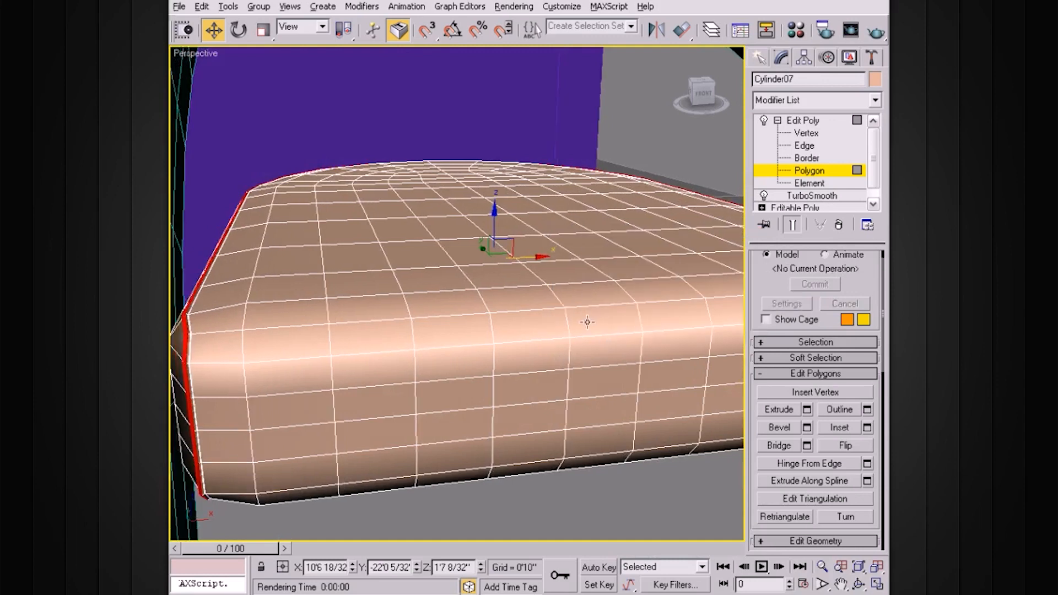
# Leave the seat's polygon editing, apply a TurboSmooth modifier above its Edit Poly, and hide the edged-faces display
pyautogui.click(778, 120)
pyautogui.click(808, 123)
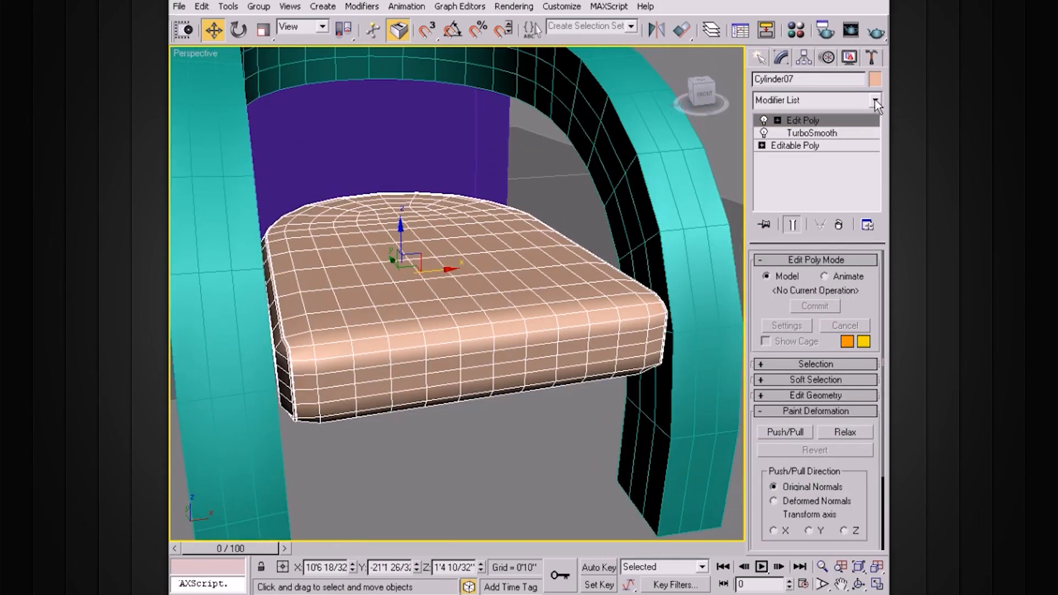
pyautogui.click(875, 100)
pyautogui.click(878, 325)
pyautogui.moveTo(883, 526); pyautogui.dragTo(884, 593)
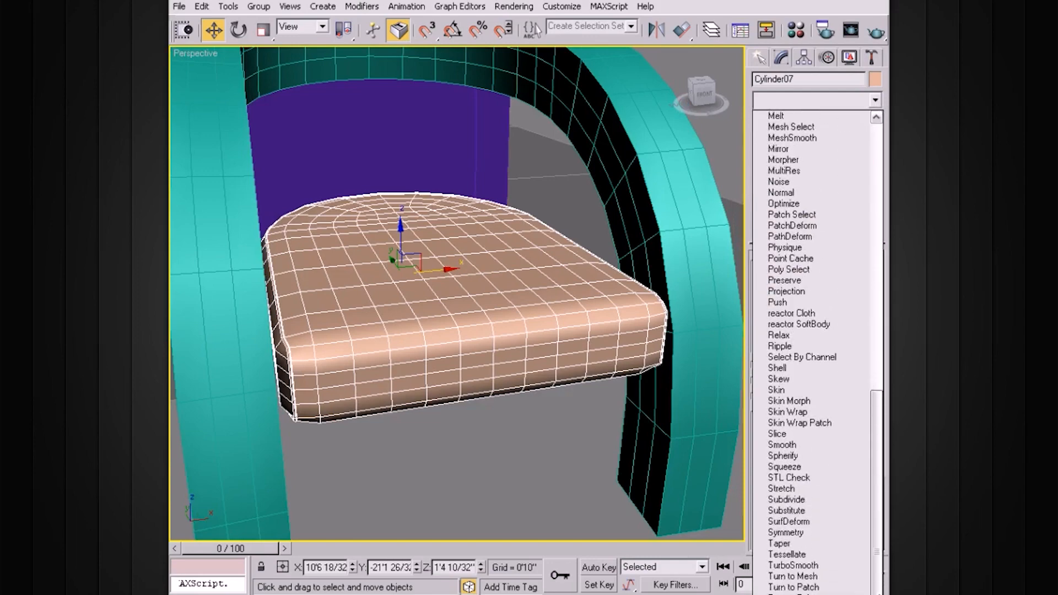
pyautogui.click(821, 566)
pyautogui.keyDown('alt'); pyautogui.moveTo(660, 371); pyautogui.dragTo(447, 357, button='middle'); pyautogui.keyUp('alt')
pyautogui.press('F4')
pyautogui.scroll(5, 448, 356)
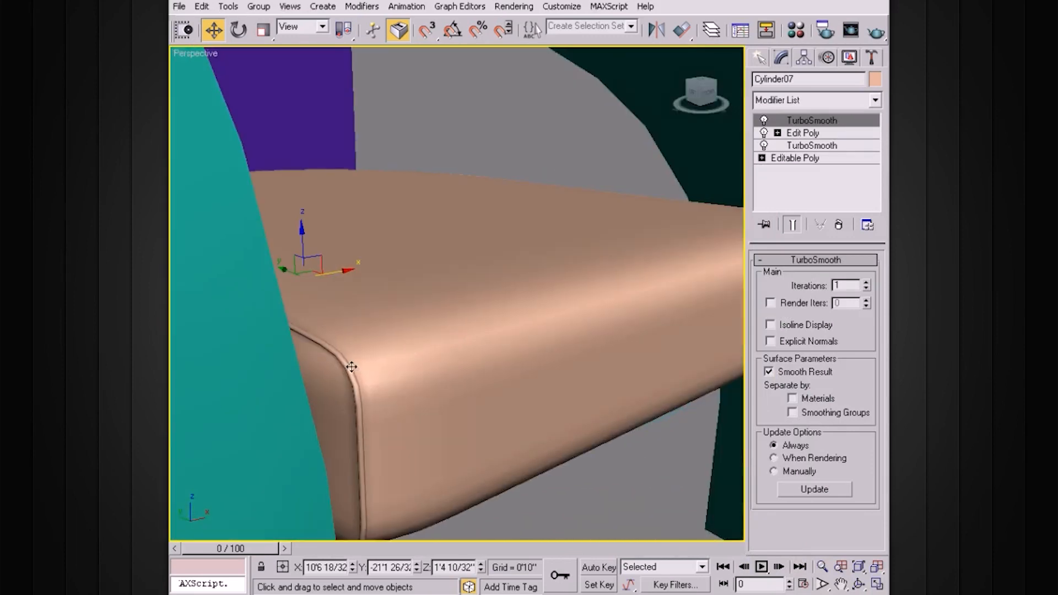
# Set the seat's top TurboSmooth to 2 iterations and check the piping and the whole cushion
pyautogui.press('alt')
pyautogui.click(866, 283)
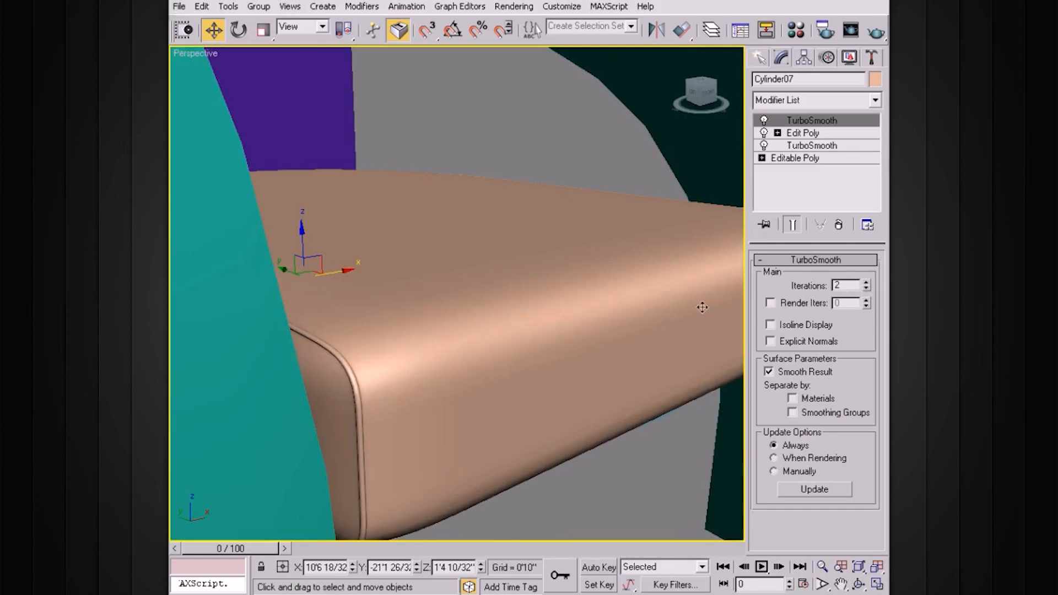
pyautogui.scroll(-6, 510, 325)
pyautogui.keyDown('alt'); pyautogui.moveTo(477, 338); pyautogui.dragTo(554, 345, button='middle'); pyautogui.keyUp('alt')
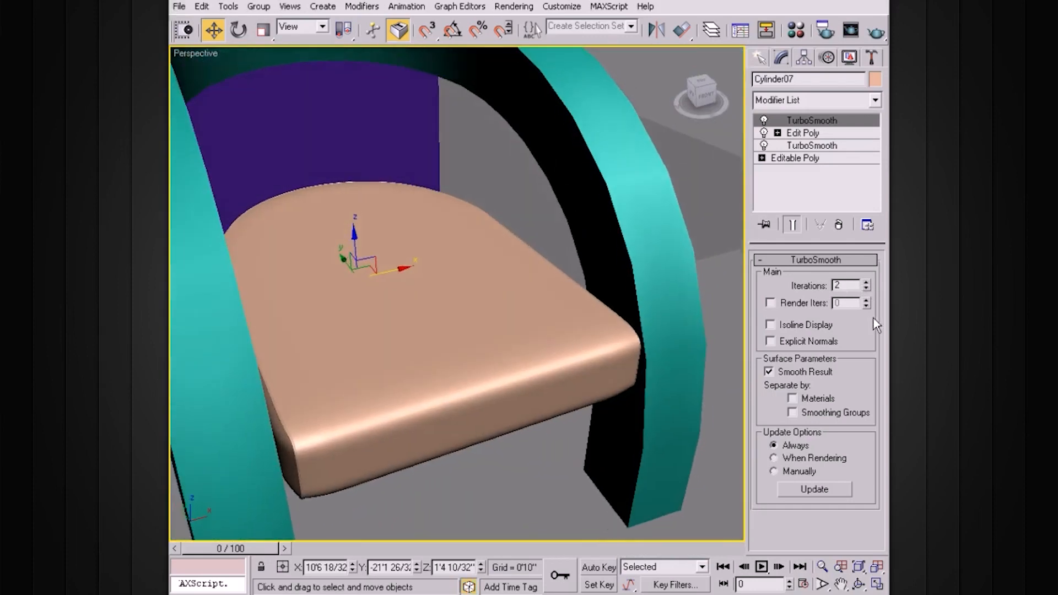
# Turn off the seat's top TurboSmooth and return to the Edit Poly modifier beneath it
pyautogui.click(764, 120)
pyautogui.click(808, 134)
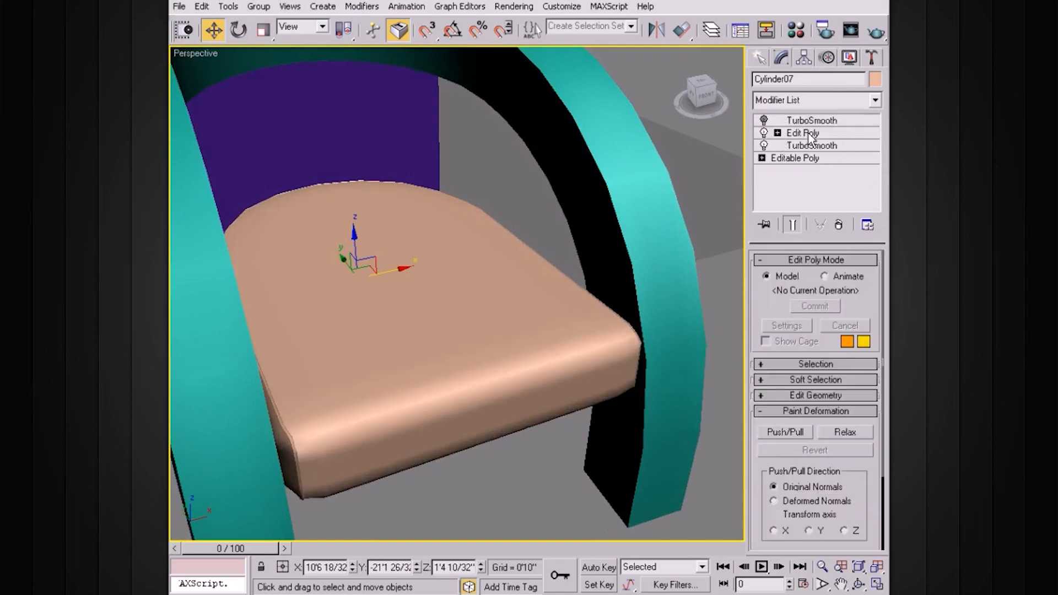
pyautogui.moveTo(591, 274)
pyautogui.keyDown('alt'); pyautogui.mouseDown(button='middle')
pyautogui.moveTo(596, 295)
pyautogui.moveTo(602, 243)
pyautogui.moveTo(583, 258)
pyautogui.mouseUp(button='middle'); pyautogui.keyUp('alt')
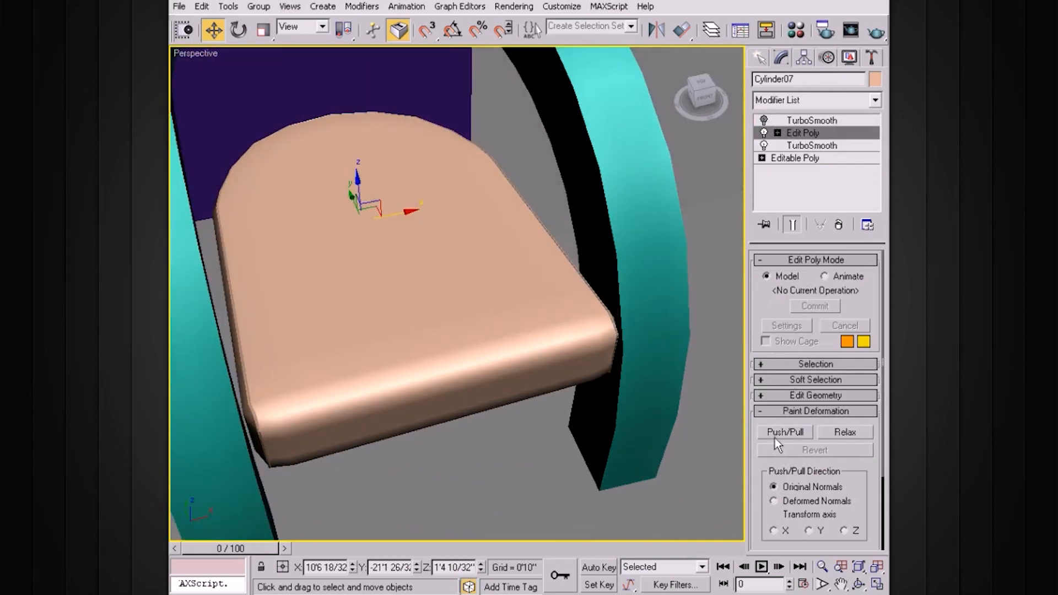
# Set Paint Deformation to a push/pull value of 0'0 16/32", brush size 0'8" and brush strength 0.4
pyautogui.moveTo(758, 418); pyautogui.dragTo(774, 296)
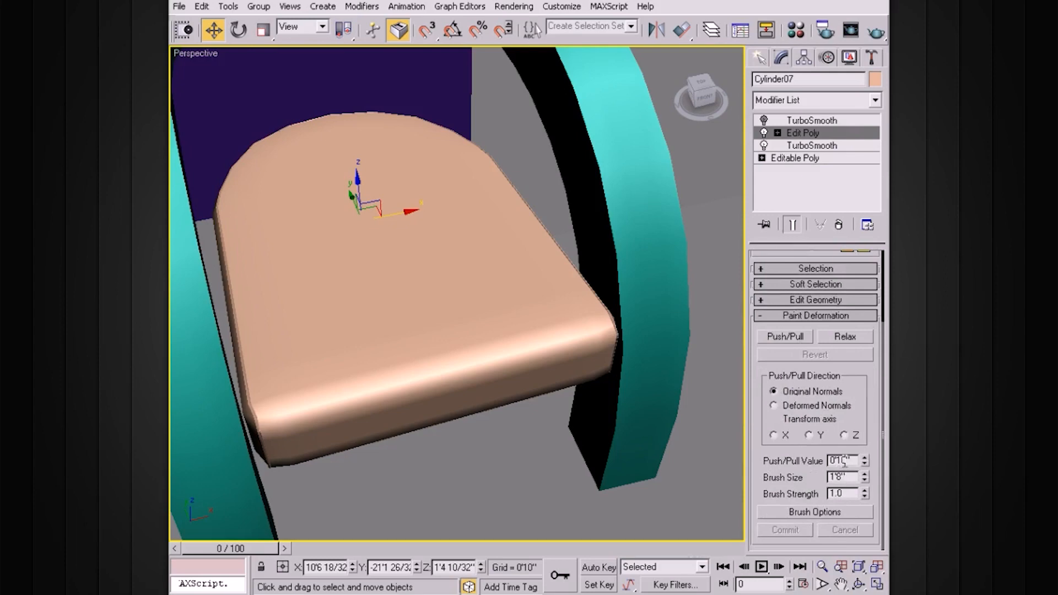
pyautogui.write('5')
pyautogui.press('Return')
pyautogui.moveTo(842, 478); pyautogui.dragTo(822, 477)
pyautogui.press('Tab')
pyautogui.press('Return')
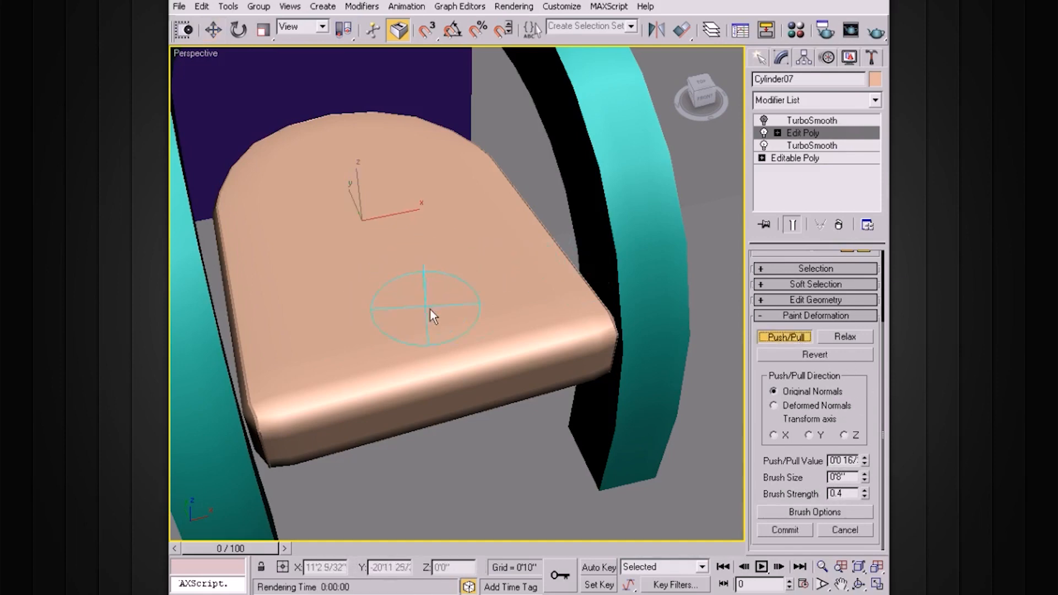
# Paint Push/Pull strokes across the seat's top surface to give the cushion soft, uneven bulges
pyautogui.keyDown('alt'); pyautogui.moveTo(460, 298); pyautogui.dragTo(462, 274, button='middle'); pyautogui.keyUp('alt')
pyautogui.moveTo(322, 255); pyautogui.dragTo(410, 240)
pyautogui.moveTo(413, 238)
pyautogui.keyDown('alt'); pyautogui.mouseDown(button='middle')
pyautogui.moveTo(414, 215)
pyautogui.moveTo(369, 213)
pyautogui.mouseUp(button='middle'); pyautogui.keyUp('alt')
pyautogui.moveTo(369, 213)
pyautogui.mouseDown()
pyautogui.moveTo(394, 203)
pyautogui.moveTo(400, 181)
pyautogui.mouseUp()
pyautogui.moveTo(474, 206)
pyautogui.mouseDown()
pyautogui.moveTo(468, 193)
pyautogui.moveTo(505, 217)
pyautogui.moveTo(470, 193)
pyautogui.mouseUp()
pyautogui.keyDown('alt'); pyautogui.moveTo(456, 194); pyautogui.dragTo(448, 201, button='middle'); pyautogui.keyUp('alt')
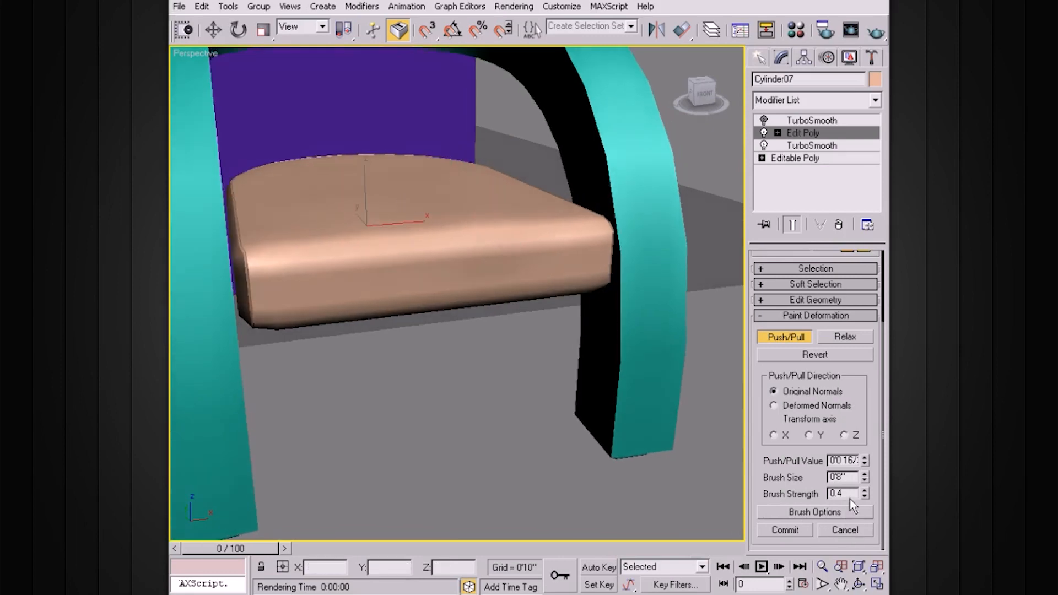
# Raise the brush strength to 1.0 and paint Push/Pull strokes on the seat's top and front
pyautogui.moveTo(475, 205)
pyautogui.mouseDown()
pyautogui.moveTo(435, 184)
pyautogui.moveTo(412, 203)
pyautogui.mouseUp()
pyautogui.keyDown('alt'); pyautogui.moveTo(503, 282); pyautogui.dragTo(503, 269, button='middle'); pyautogui.keyUp('alt')
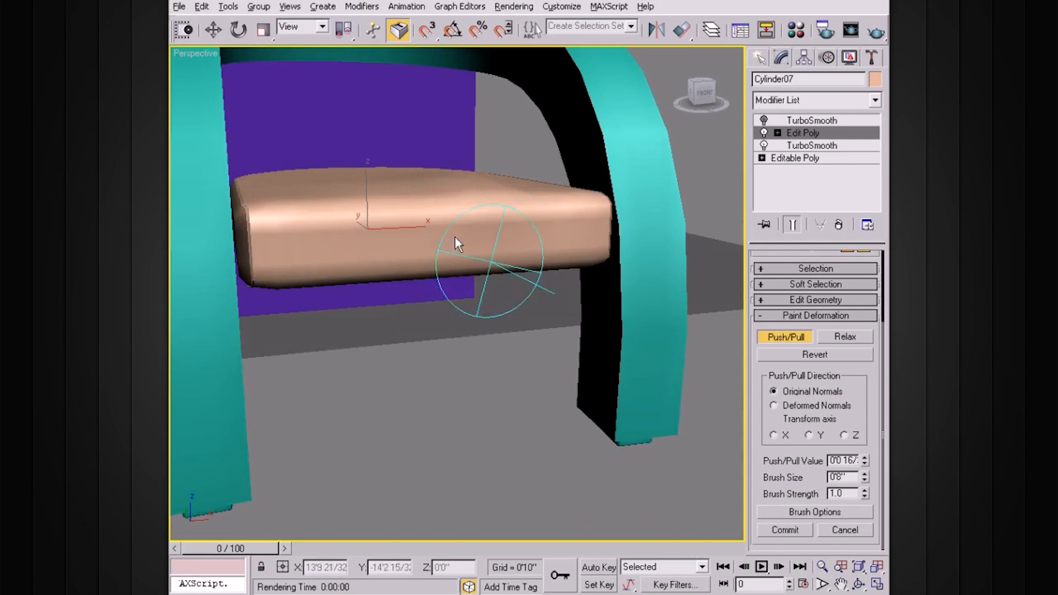
pyautogui.keyDown('alt'); pyautogui.moveTo(531, 232); pyautogui.dragTo(537, 233, button='middle'); pyautogui.keyUp('alt')
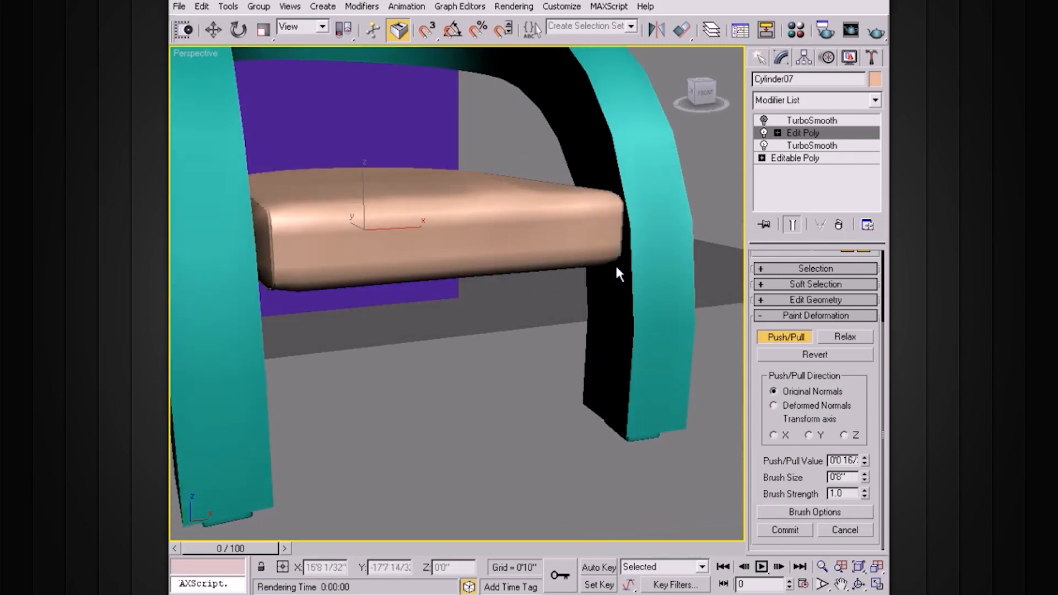
pyautogui.keyDown('alt'); pyautogui.moveTo(572, 265); pyautogui.dragTo(567, 261, button='middle'); pyautogui.keyUp('alt')
# Set the brush strength to 0.25 and paint gentle deformations over the seat's front and underside
pyautogui.doubleClick(849, 495)
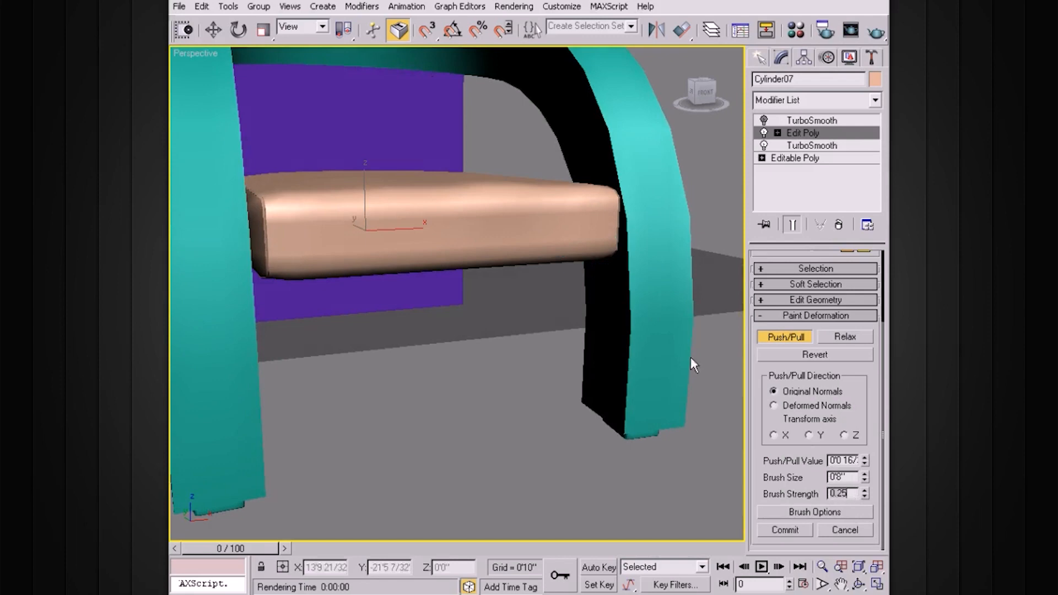
pyautogui.moveTo(538, 218)
pyautogui.keyDown('alt'); pyautogui.mouseDown(button='middle')
pyautogui.moveTo(507, 203)
pyautogui.moveTo(362, 190)
pyautogui.mouseUp(button='middle'); pyautogui.keyUp('alt')
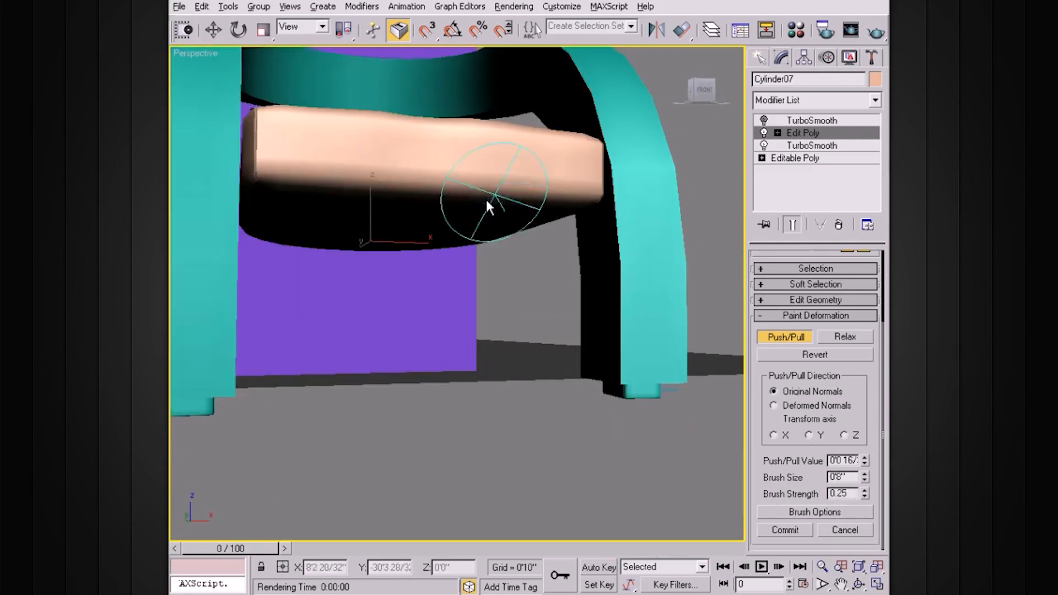
pyautogui.keyDown('alt'); pyautogui.moveTo(486, 199); pyautogui.dragTo(491, 251, button='middle'); pyautogui.keyUp('alt')
pyautogui.keyDown('alt'); pyautogui.moveTo(333, 207); pyautogui.dragTo(458, 239, button='middle'); pyautogui.keyUp('alt')
# Reduce the brush size to 0'4" and paint subtle Push/Pull deformations along the seat's side faces
pyautogui.moveTo(449, 300)
pyautogui.keyDown('alt'); pyautogui.mouseDown(button='middle')
pyautogui.moveTo(500, 277)
pyautogui.moveTo(590, 269)
pyautogui.mouseUp(button='middle'); pyautogui.keyUp('alt')
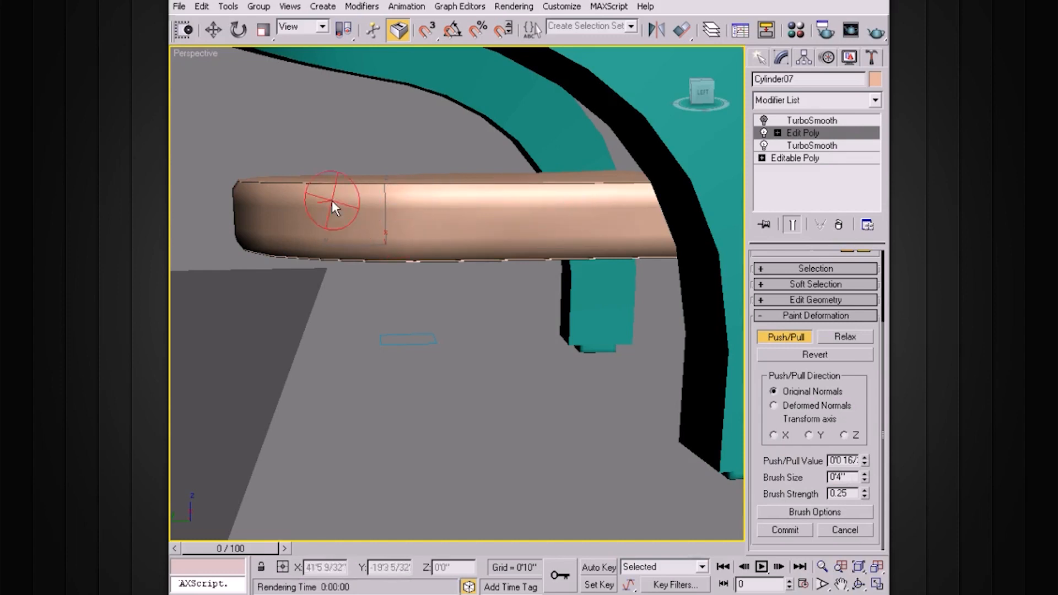
pyautogui.moveTo(238, 215); pyautogui.dragTo(242, 215)
pyautogui.moveTo(283, 232)
pyautogui.keyDown('alt'); pyautogui.mouseDown(button='middle')
pyautogui.moveTo(388, 224)
pyautogui.moveTo(463, 275)
pyautogui.moveTo(303, 307)
pyautogui.moveTo(380, 293)
pyautogui.moveTo(506, 300)
pyautogui.moveTo(475, 220)
pyautogui.mouseUp(button='middle'); pyautogui.keyUp('alt')
pyautogui.scroll(4, 445, 263)
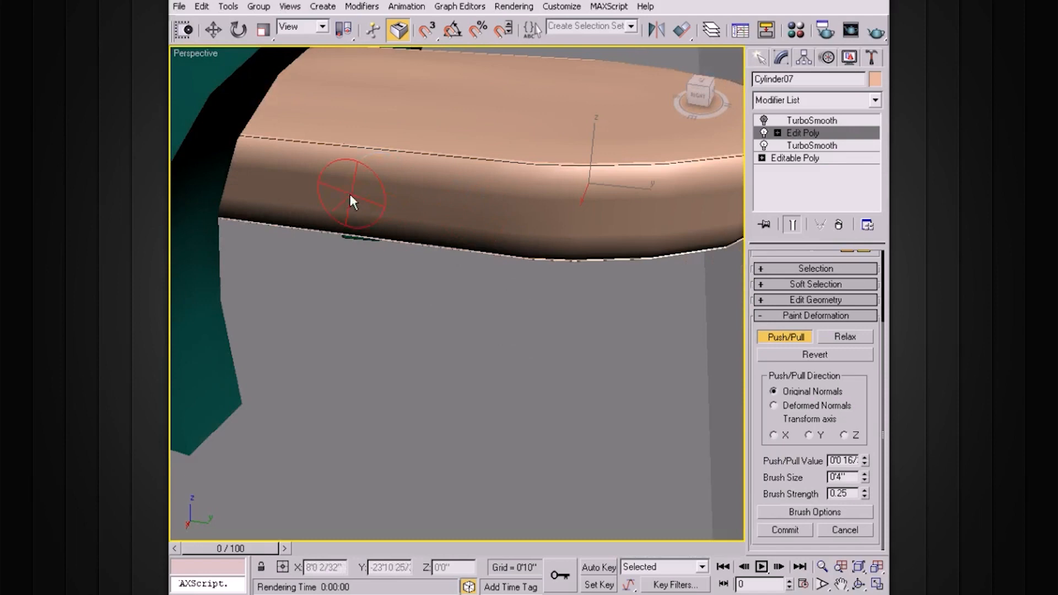
pyautogui.keyDown('alt'); pyautogui.moveTo(382, 194); pyautogui.dragTo(658, 202, button='middle'); pyautogui.keyUp('alt')
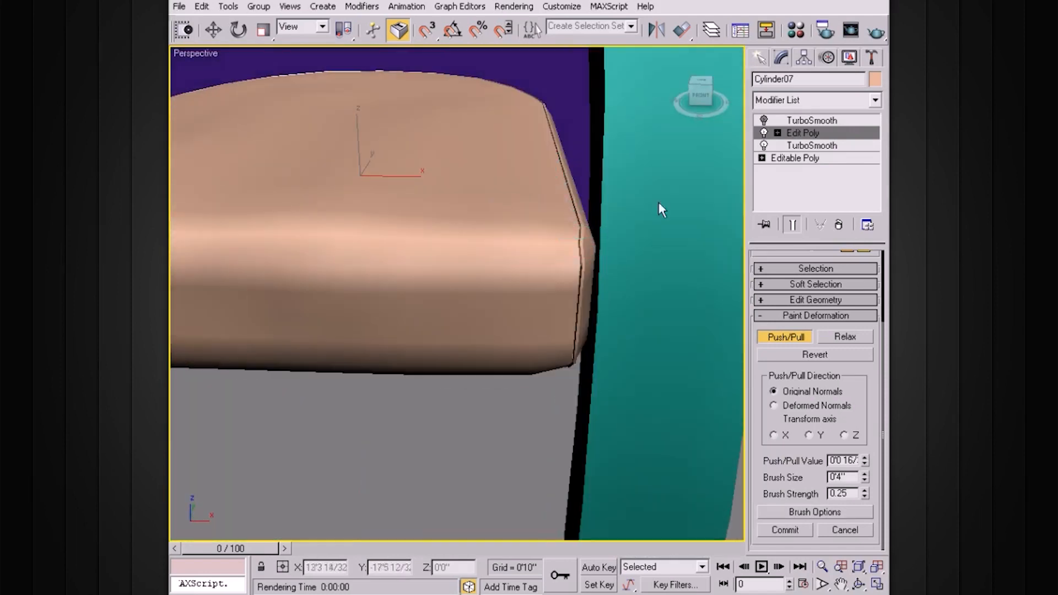
# Turn the seat's top TurboSmooth back on and inspect the deformed cushion from several angles
pyautogui.click(811, 121)
pyautogui.click(764, 121)
pyautogui.scroll(-8, 519, 205)
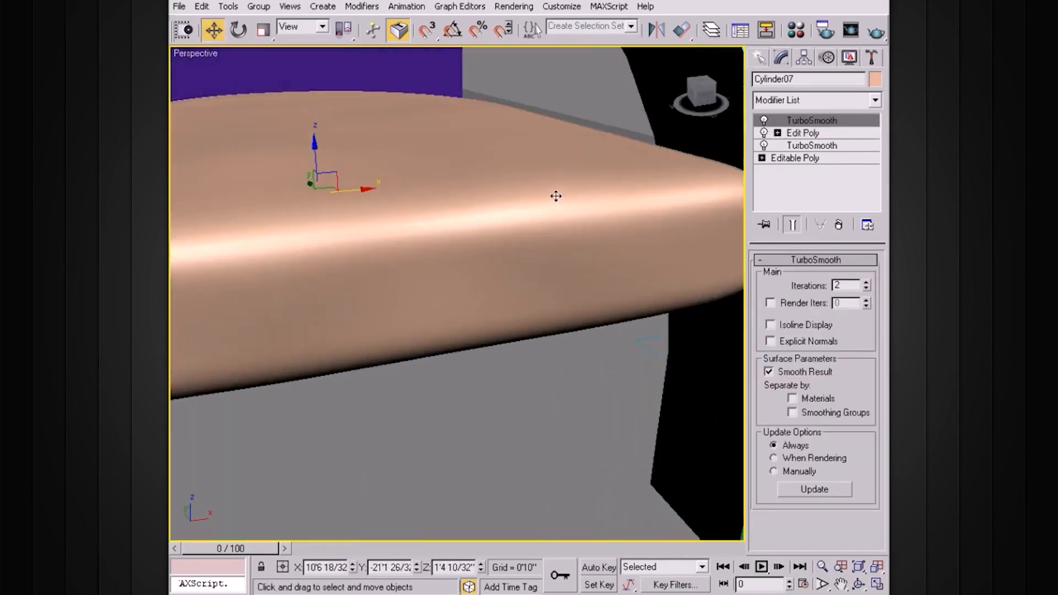
pyautogui.scroll(3, 546, 216)
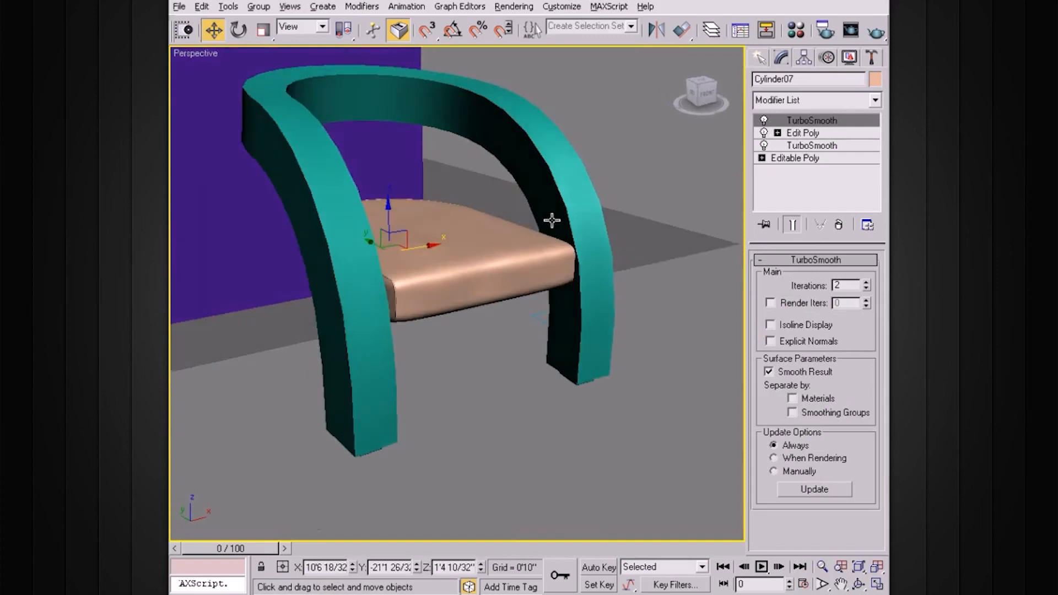
pyautogui.scroll(4, 539, 307)
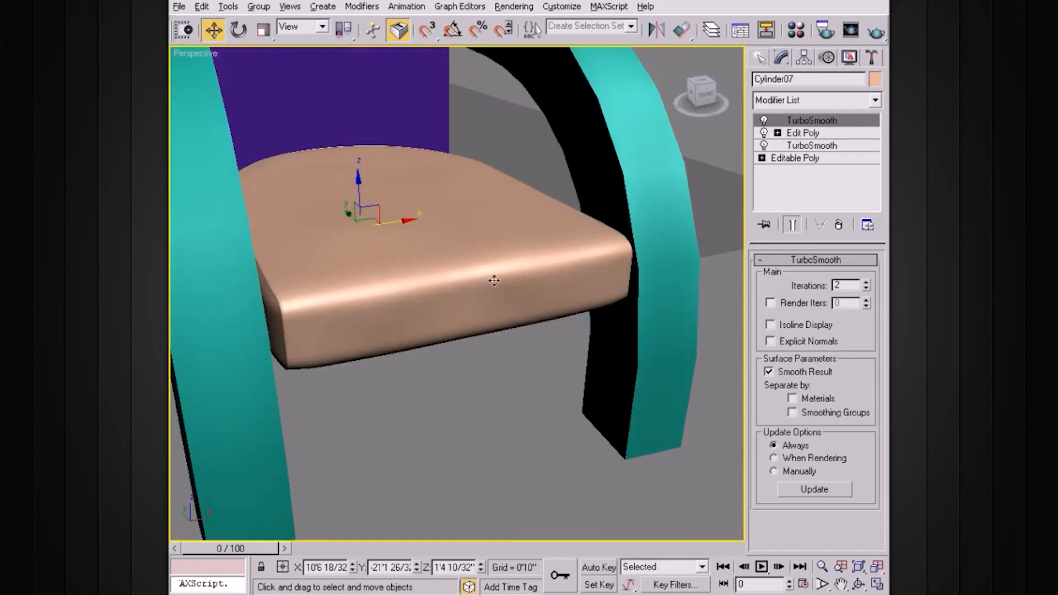
pyautogui.keyDown('alt'); pyautogui.moveTo(493, 281); pyautogui.dragTo(498, 279, button='middle'); pyautogui.keyUp('alt')
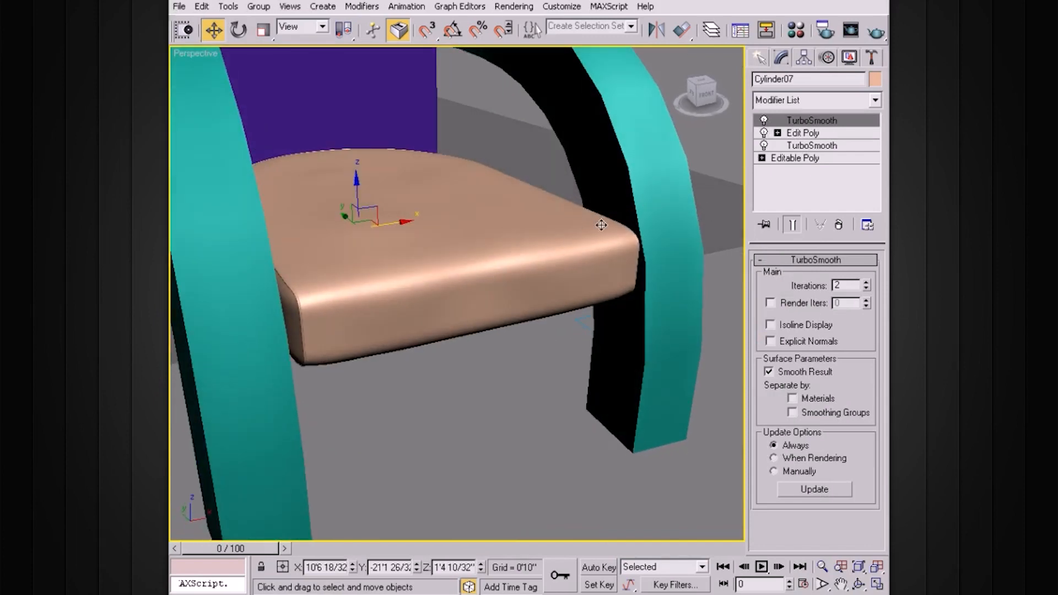
pyautogui.keyDown('alt'); pyautogui.moveTo(474, 177); pyautogui.dragTo(571, 218, button='middle'); pyautogui.keyUp('alt')
pyautogui.scroll(-3, 502, 197)
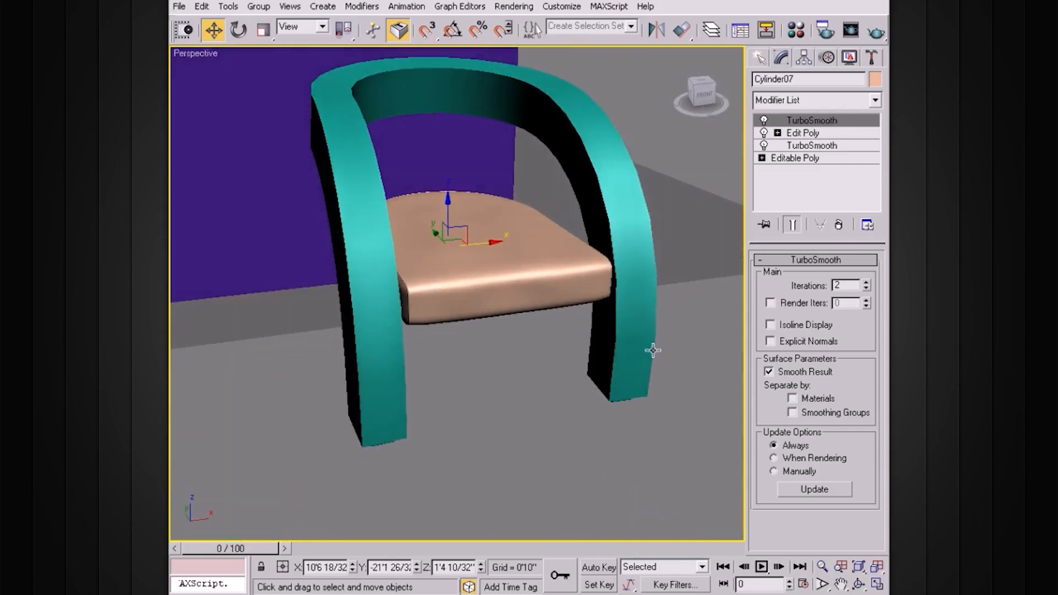
# Select the U-shaped chair frame, show its edged faces, and apply a TurboSmooth modifier to it
pyautogui.click(579, 410)
pyautogui.click(387, 341)
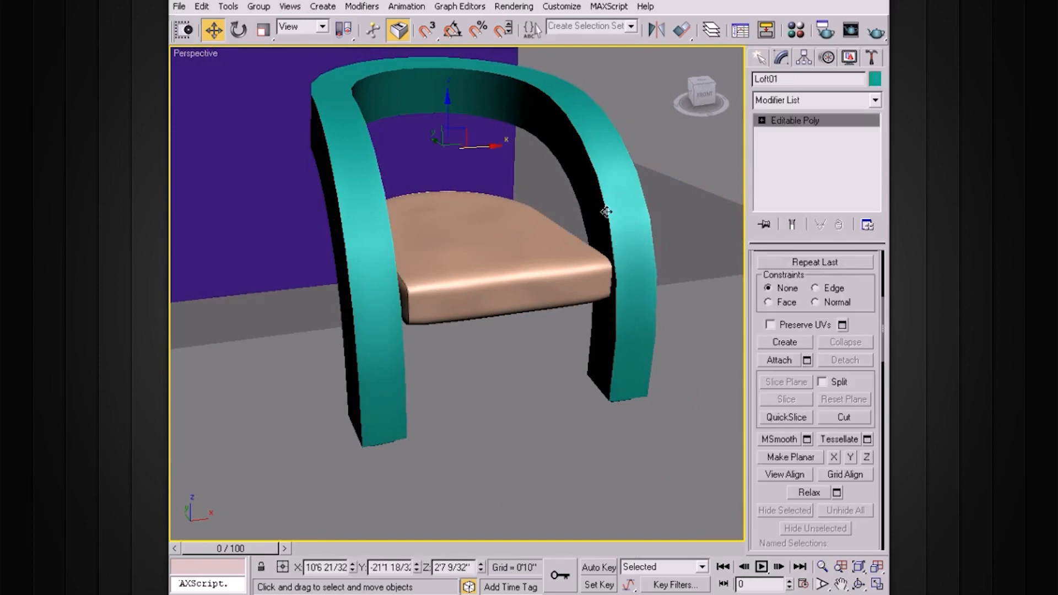
pyautogui.press('F4')
pyautogui.keyDown('alt'); pyautogui.moveTo(625, 207); pyautogui.dragTo(639, 260, button='middle'); pyautogui.keyUp('alt')
pyautogui.click(875, 100)
pyautogui.scroll(-10, 863, 443)
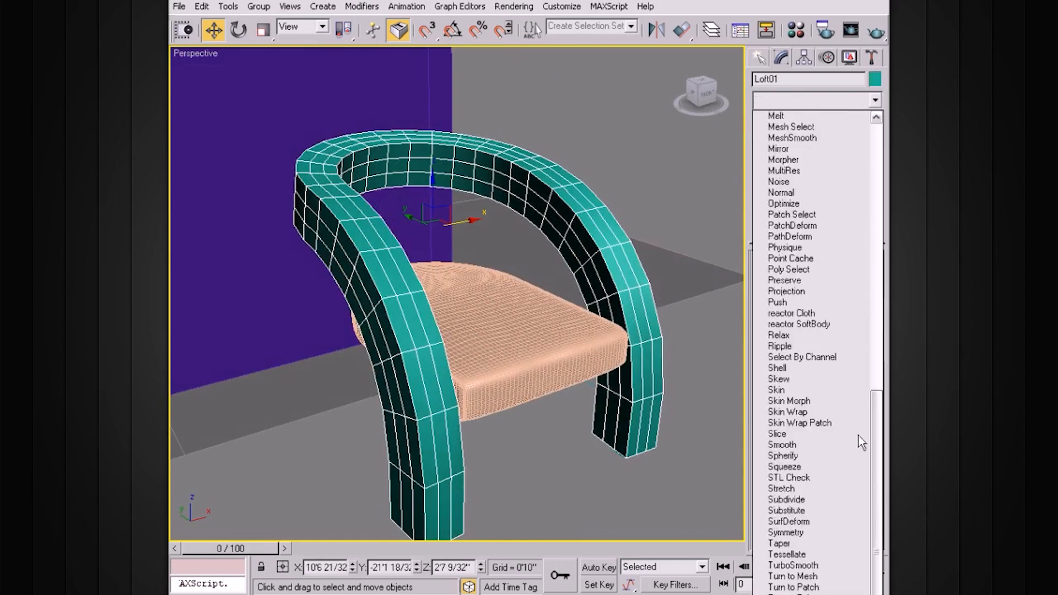
pyautogui.click(824, 564)
pyautogui.scroll(5, 647, 221)
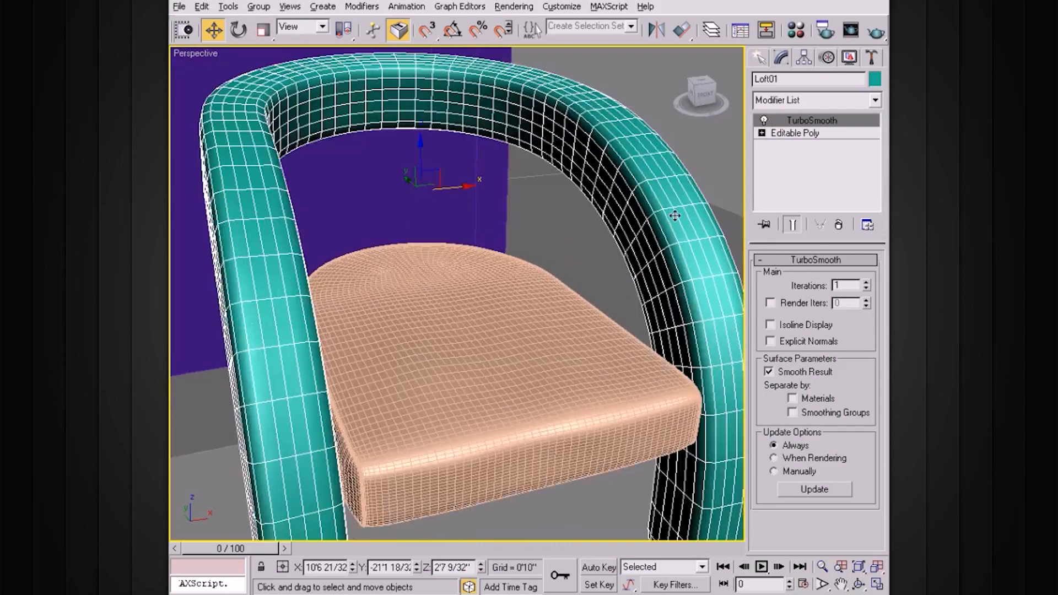
pyautogui.scroll(-1, 674, 215)
# Add an Edit Poly modifier above the frame's TurboSmooth and enter its Edge sub-object level
pyautogui.click(874, 100)
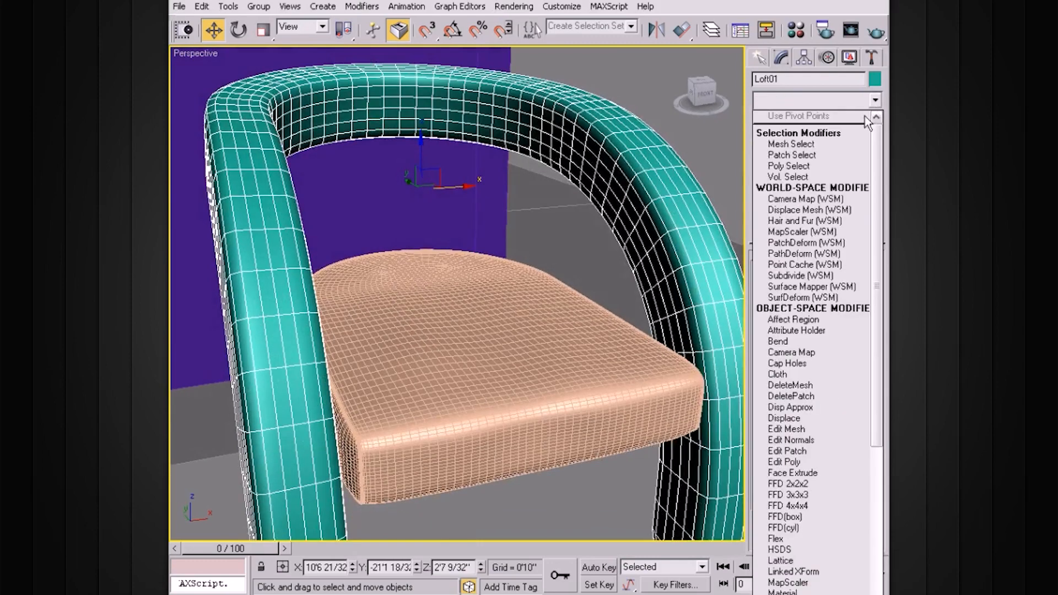
pyautogui.click(819, 462)
pyautogui.click(776, 121)
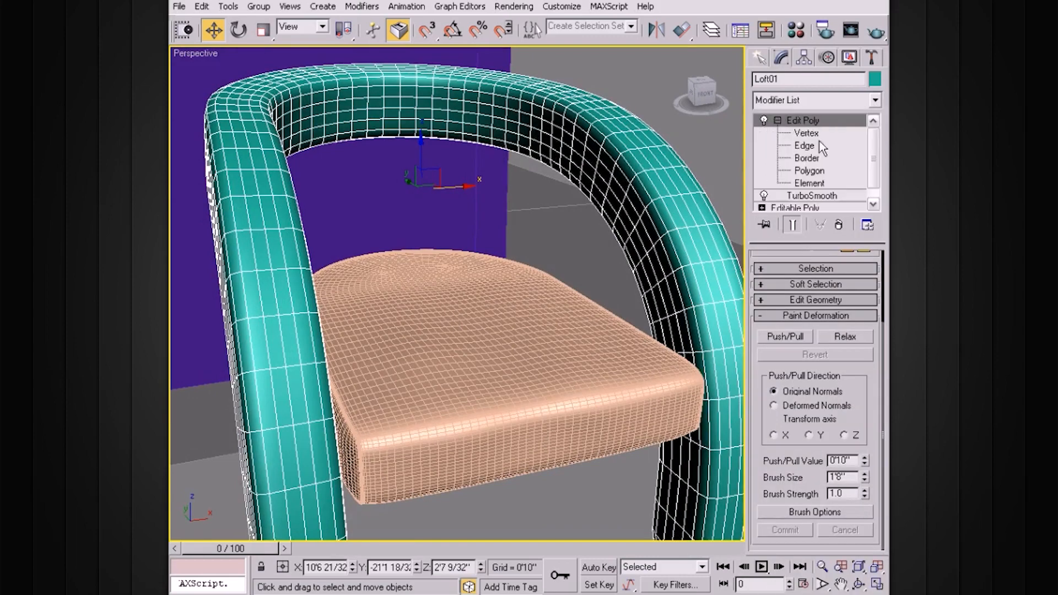
pyautogui.click(804, 145)
# Select the two edge loops running along the inner and outer sides of the frame's front face
pyautogui.keyDown('alt'); pyautogui.moveTo(663, 222); pyautogui.dragTo(669, 165, button='middle'); pyautogui.keyUp('alt')
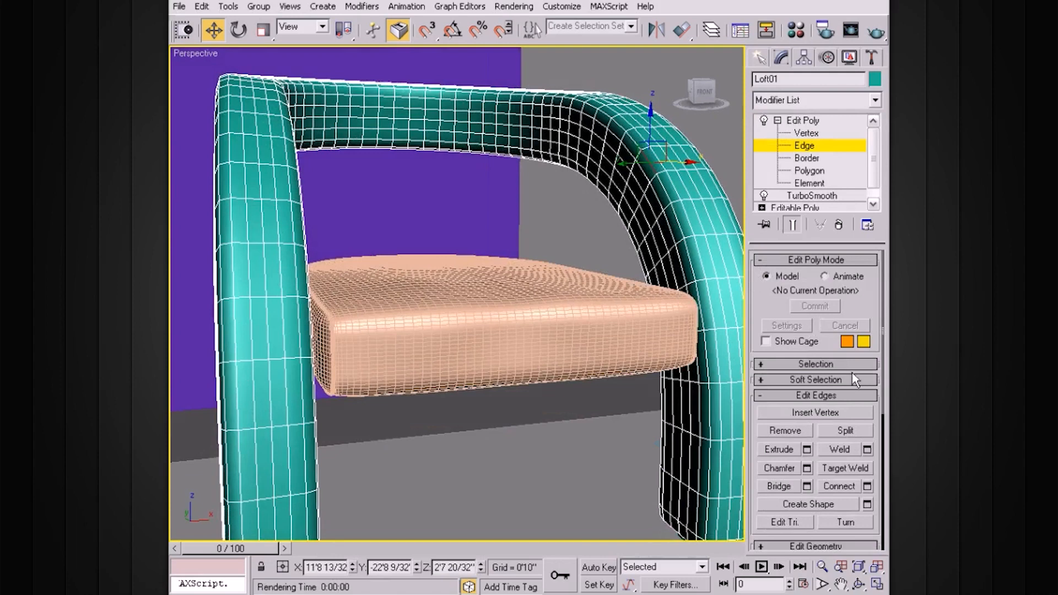
pyautogui.moveTo(858, 369); pyautogui.dragTo(859, 364)
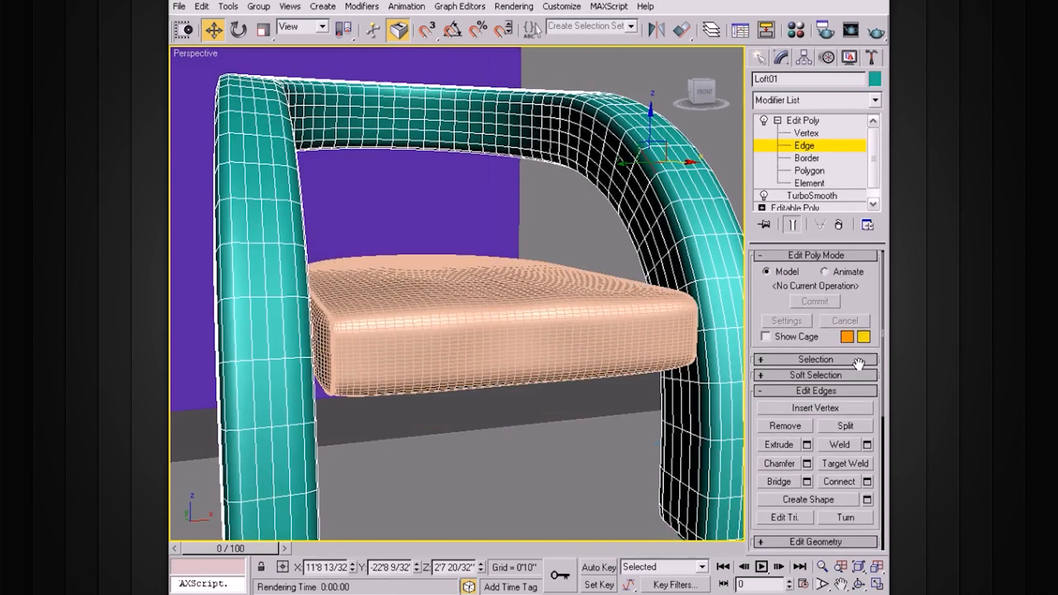
pyautogui.click(857, 361)
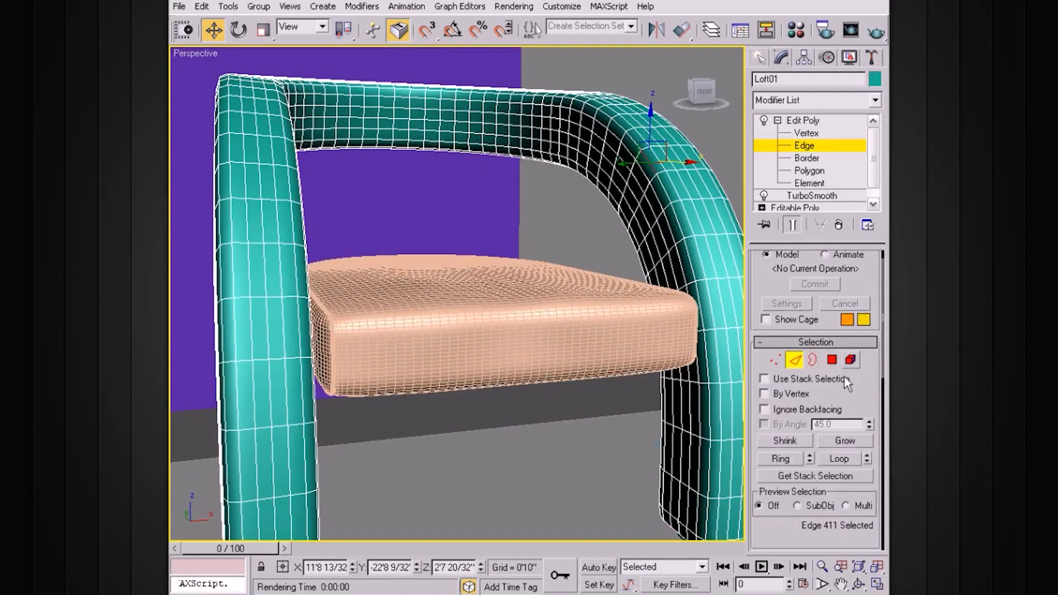
pyautogui.click(855, 459)
pyautogui.keyDown('alt'); pyautogui.moveTo(551, 265); pyautogui.dragTo(442, 226, button='middle'); pyautogui.keyUp('alt')
pyautogui.keyDown('ctrl'); pyautogui.click(433, 206); pyautogui.keyUp('ctrl')
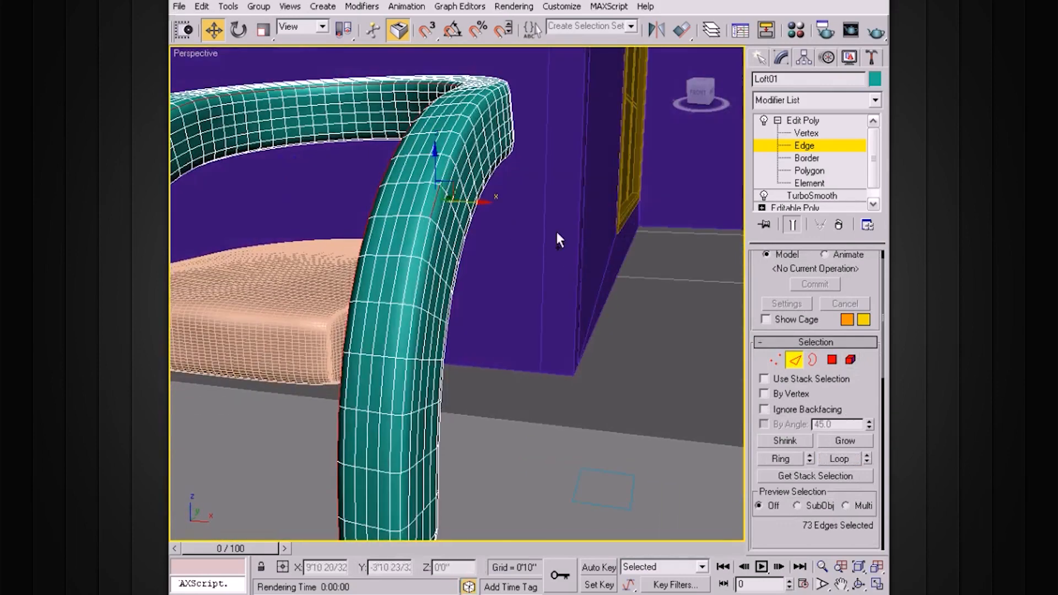
pyautogui.click(848, 459)
# Chamfer the frame's selected edge loops by 0'0 4/32" with 1 segment
pyautogui.keyDown('alt'); pyautogui.moveTo(620, 265); pyautogui.dragTo(584, 234, button='middle'); pyautogui.keyUp('alt')
pyautogui.moveTo(827, 393); pyautogui.dragTo(846, 190)
pyautogui.click(807, 432)
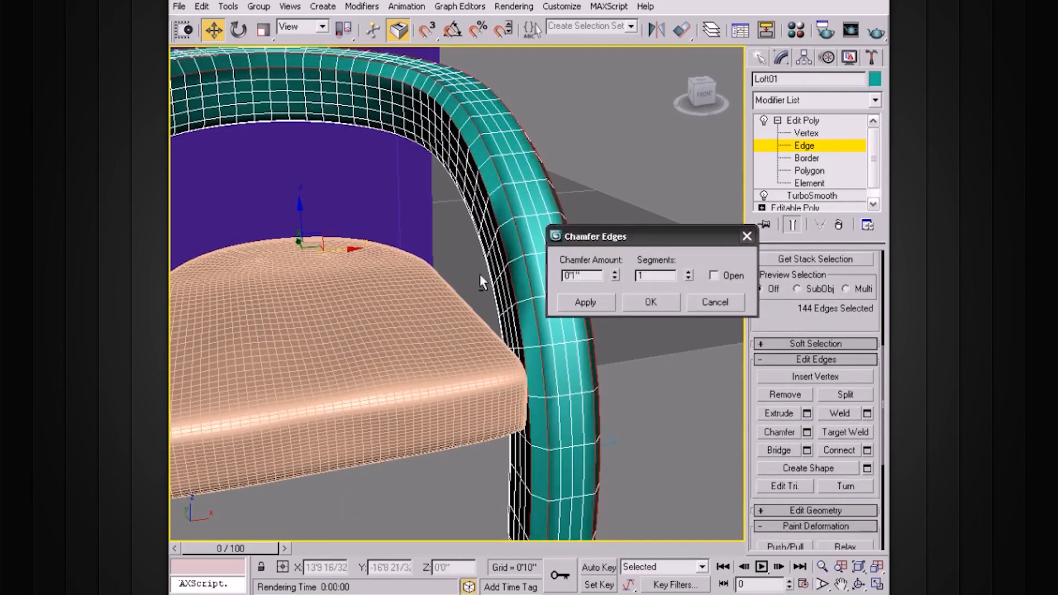
pyautogui.scroll(3, 482, 269)
pyautogui.moveTo(615, 273); pyautogui.dragTo(607, 340)
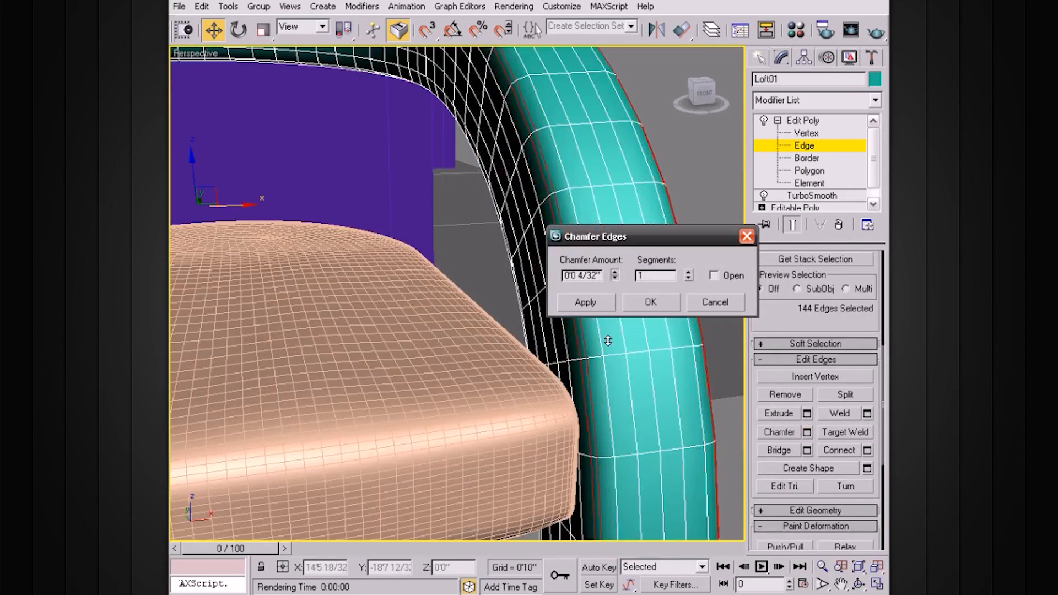
pyautogui.click(649, 302)
# Convert the frame's chamfered edge selection into a selection of the narrow polygon strips between the edges
pyautogui.scroll(5, 841, 303)
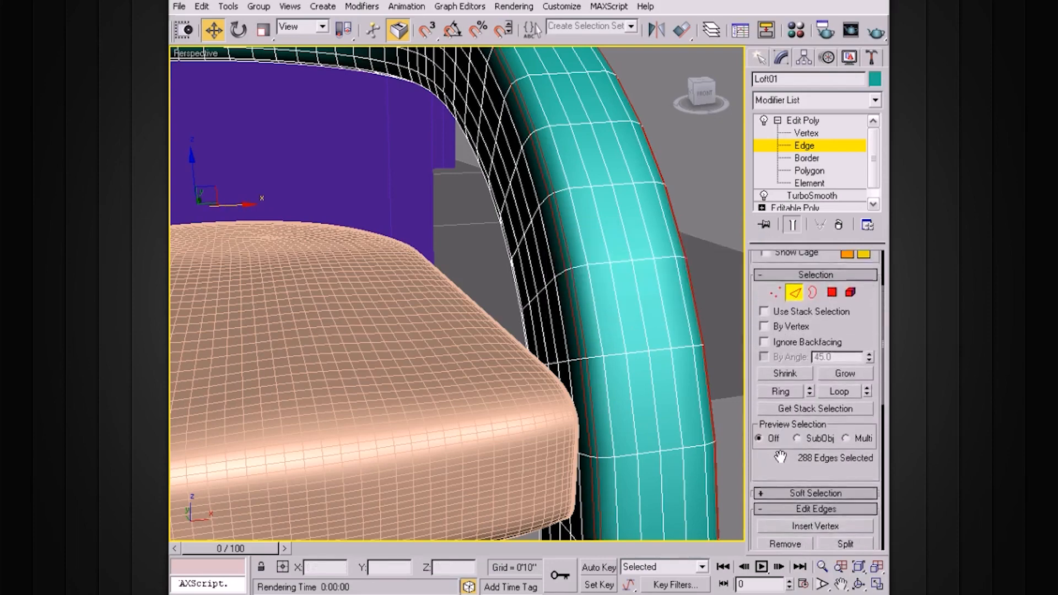
pyautogui.click(831, 297)
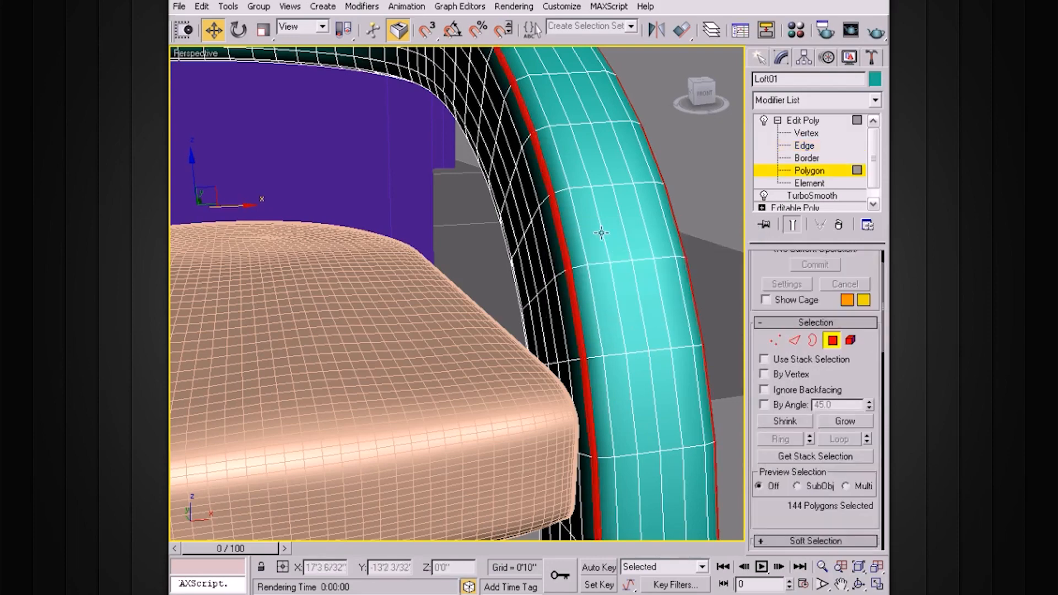
pyautogui.keyDown('alt'); pyautogui.moveTo(602, 260); pyautogui.dragTo(597, 247, button='middle'); pyautogui.keyUp('alt')
pyautogui.scroll(-5, 782, 308)
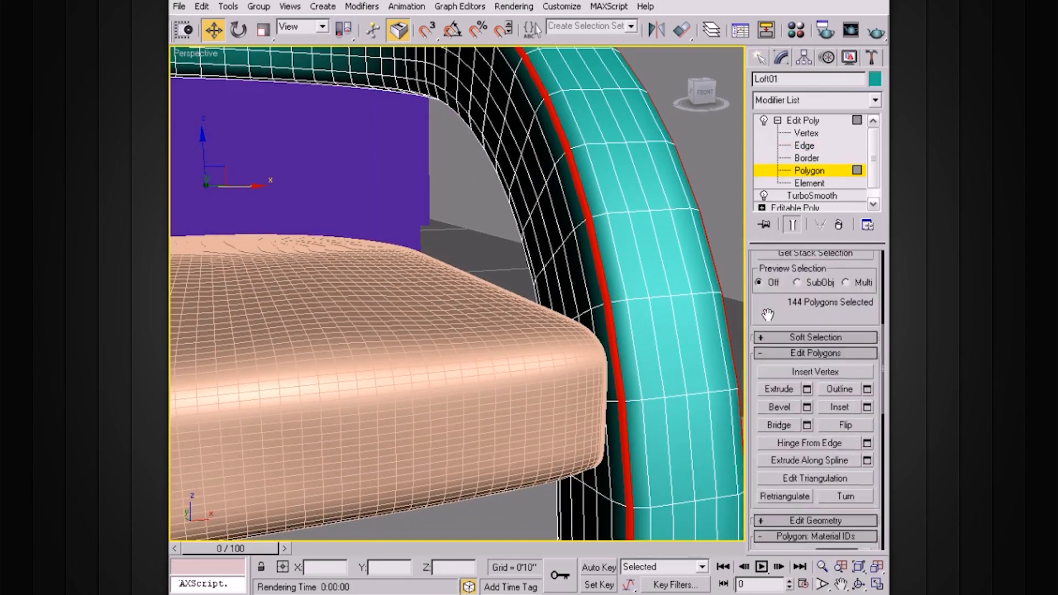
# Inset the selected seam strip polygons on the frame by a very small amount as a group
pyautogui.click(868, 355)
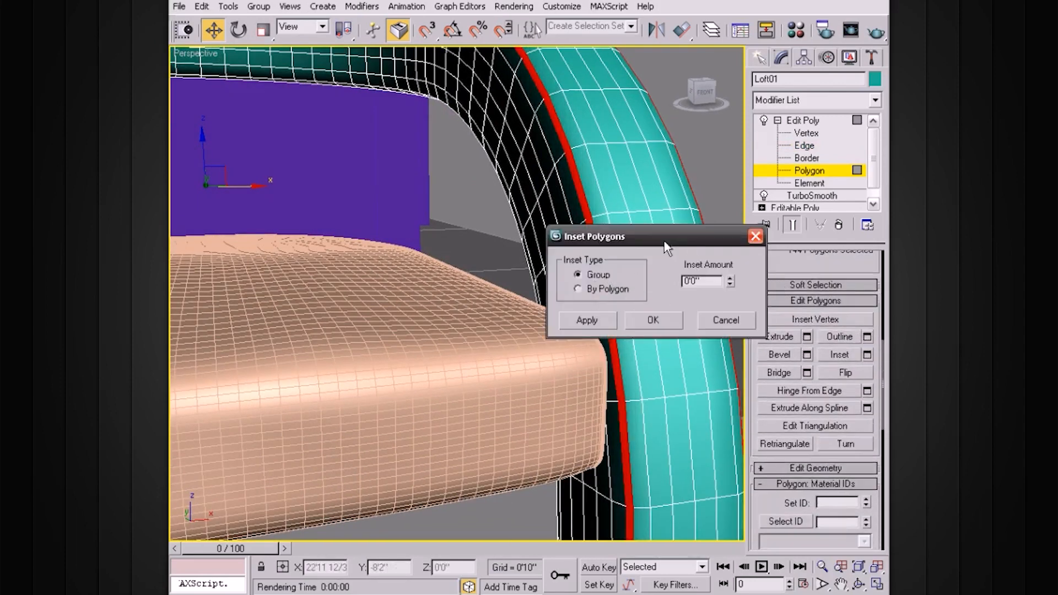
pyautogui.moveTo(668, 238); pyautogui.dragTo(696, 161)
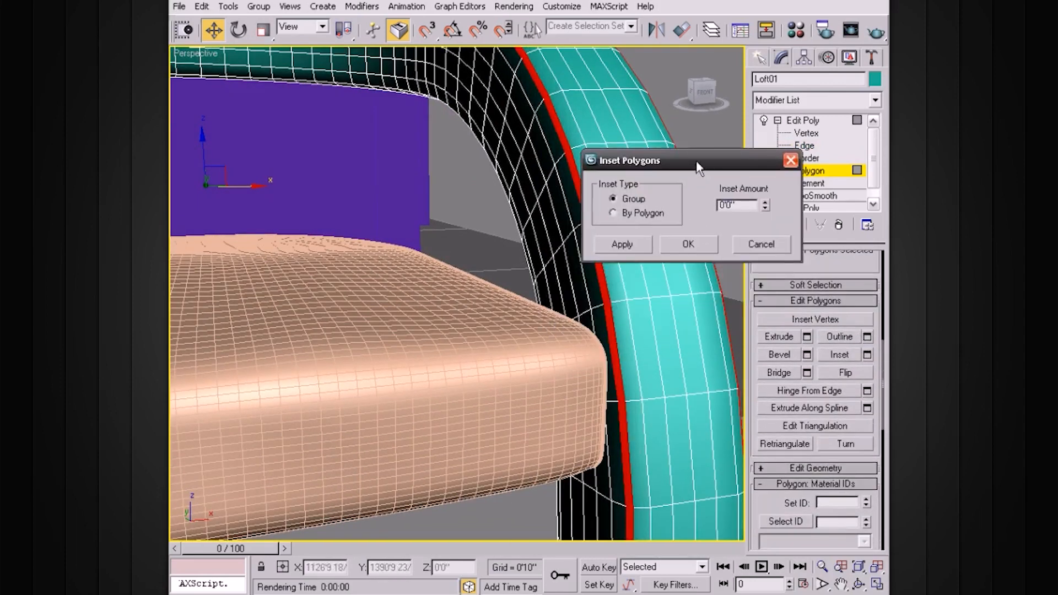
pyautogui.click(765, 203)
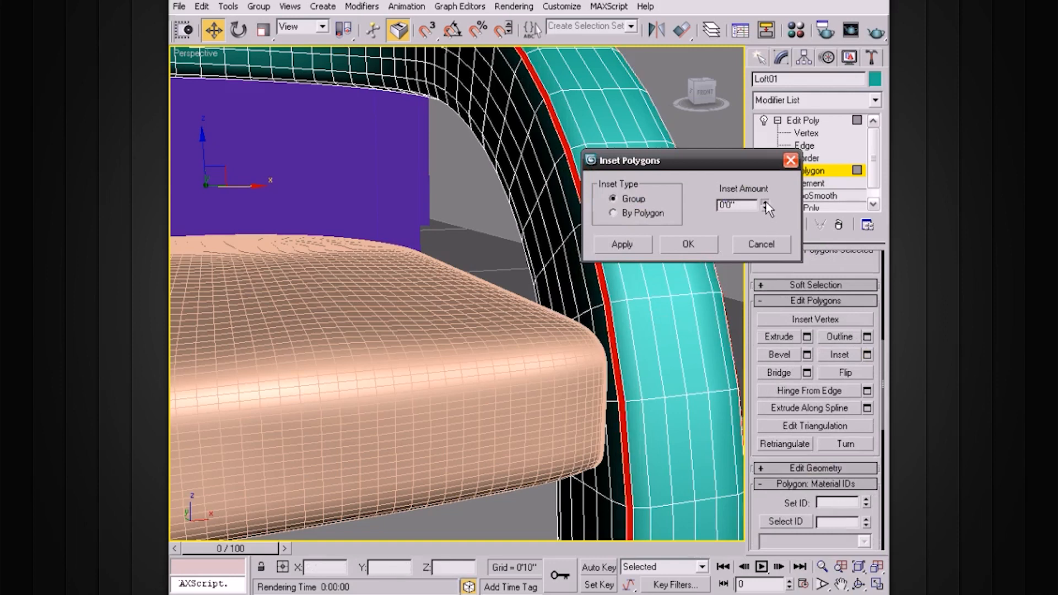
pyautogui.click(708, 240)
# Extrude the inset strips by 0'0 3/32" along local normals, then leave the Polygon sub-object level
pyautogui.click(808, 337)
pyautogui.click(642, 212)
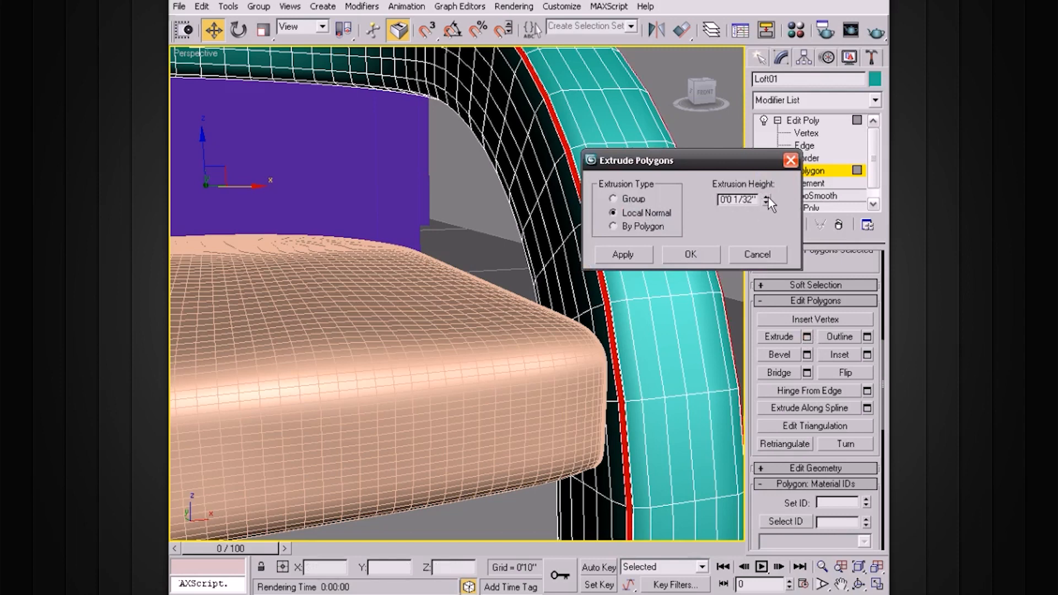
pyautogui.click(691, 254)
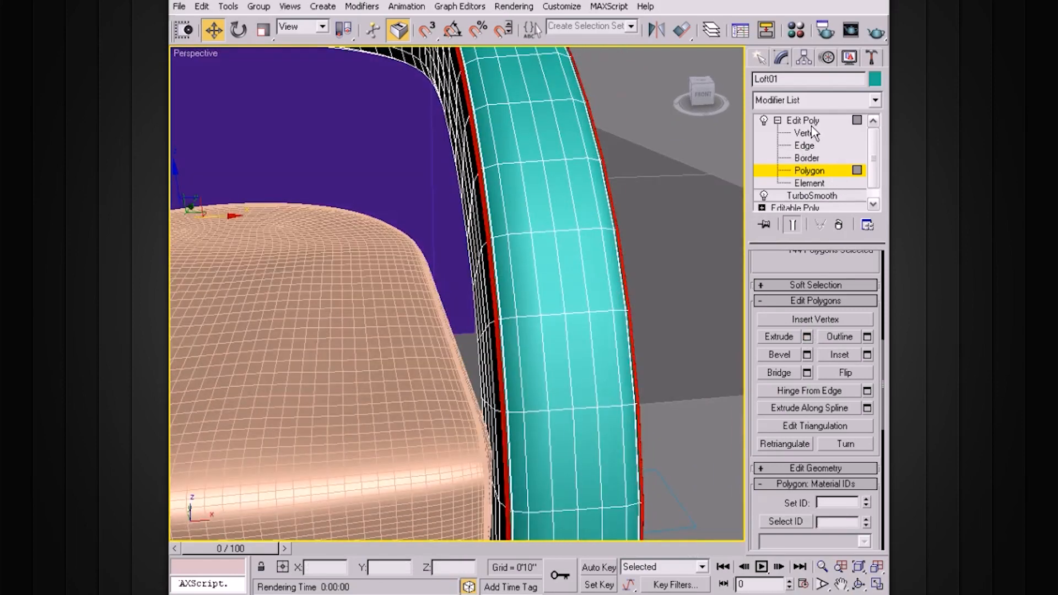
pyautogui.click(802, 121)
pyautogui.click(777, 120)
# Add a second TurboSmooth modifier with 1 iteration above the frame's Edit Poly and inspect the frame without edged faces
pyautogui.keyDown('alt'); pyautogui.moveTo(555, 237); pyautogui.dragTo(568, 258, button='middle'); pyautogui.keyUp('alt')
pyautogui.scroll(-3, 573, 241)
pyautogui.scroll(-3, 574, 241)
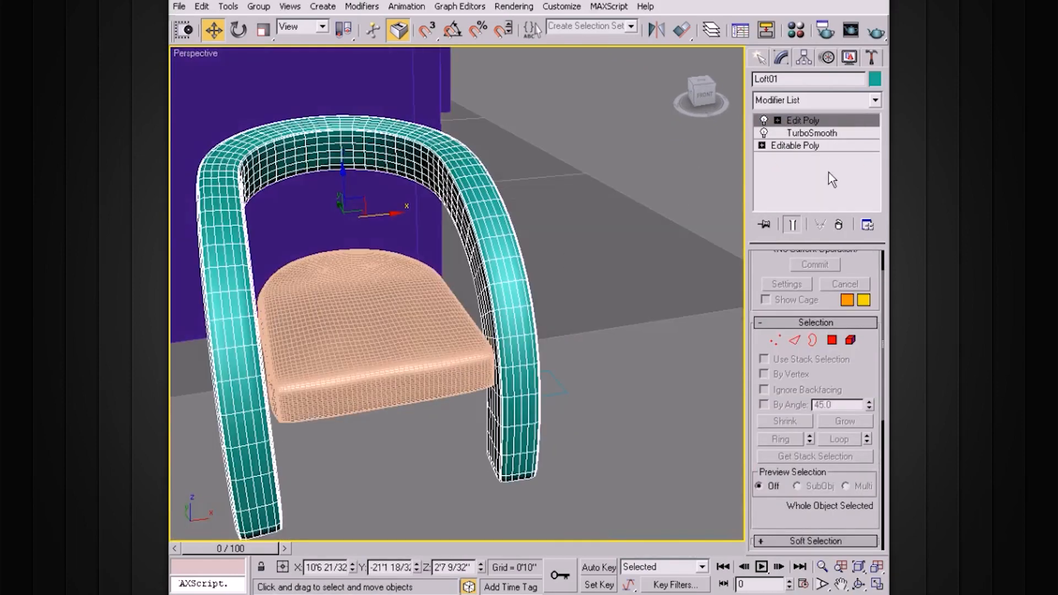
pyautogui.click(875, 100)
pyautogui.scroll(-15, 846, 444)
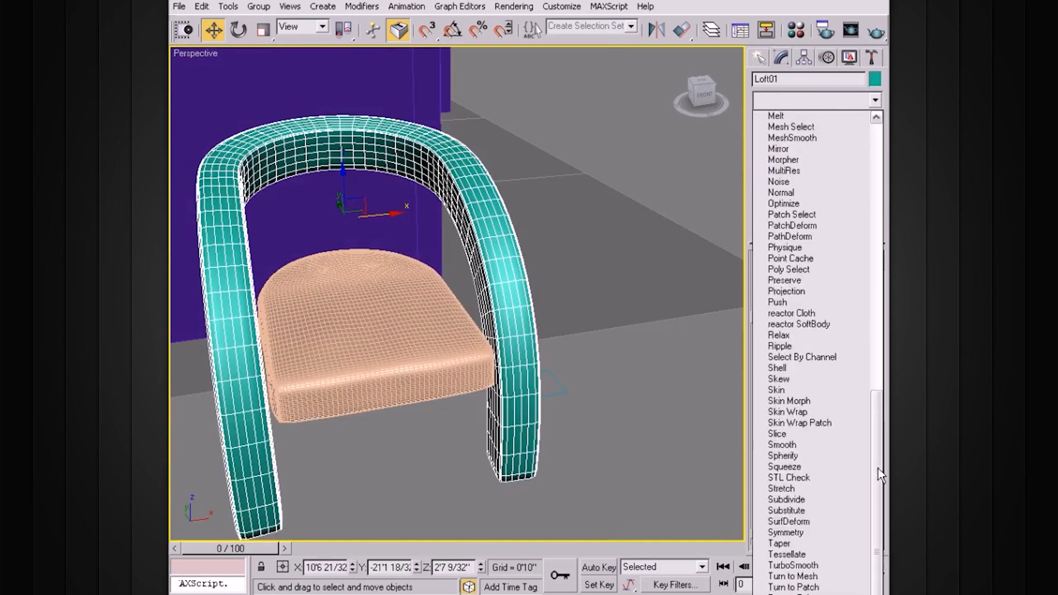
pyautogui.click(837, 568)
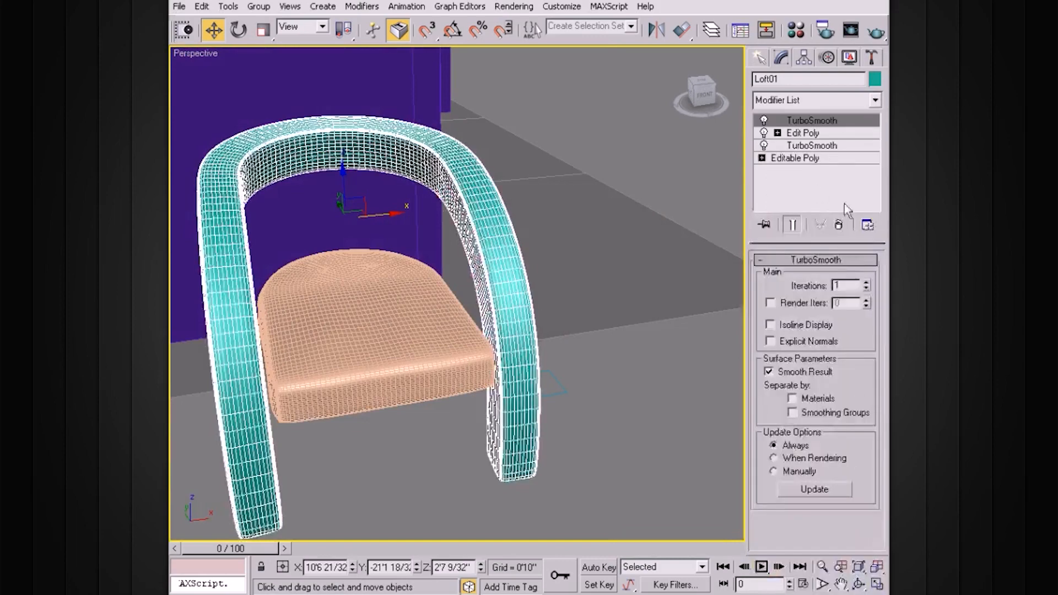
pyautogui.moveTo(632, 272)
pyautogui.keyDown('alt'); pyautogui.mouseDown(button='middle')
pyautogui.moveTo(620, 259)
pyautogui.moveTo(628, 252)
pyautogui.mouseUp(button='middle'); pyautogui.keyUp('alt')
pyautogui.press('F4')
pyautogui.scroll(6, 630, 259)
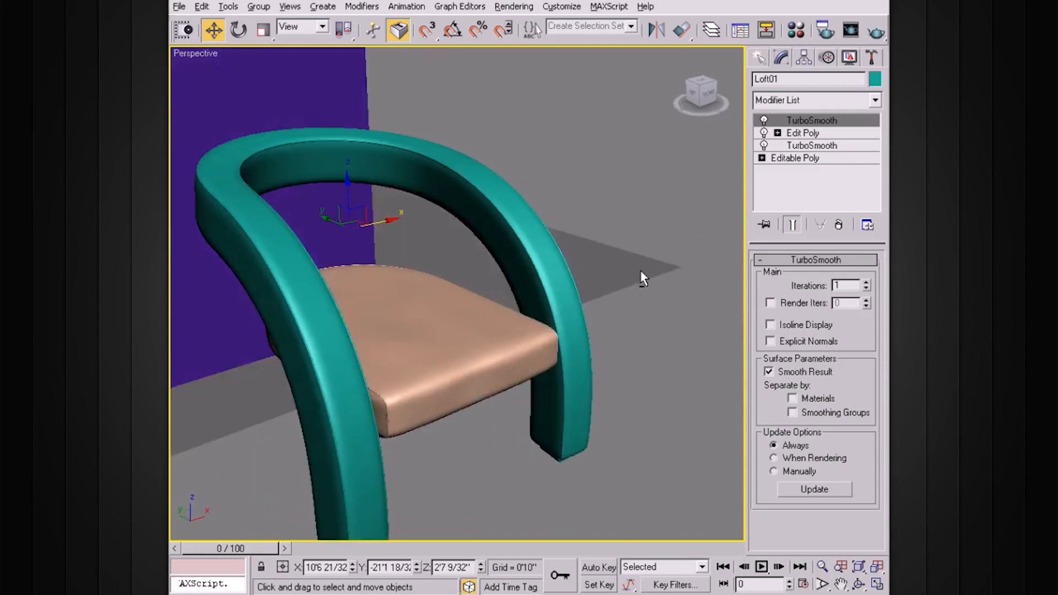
pyautogui.scroll(-6, 629, 270)
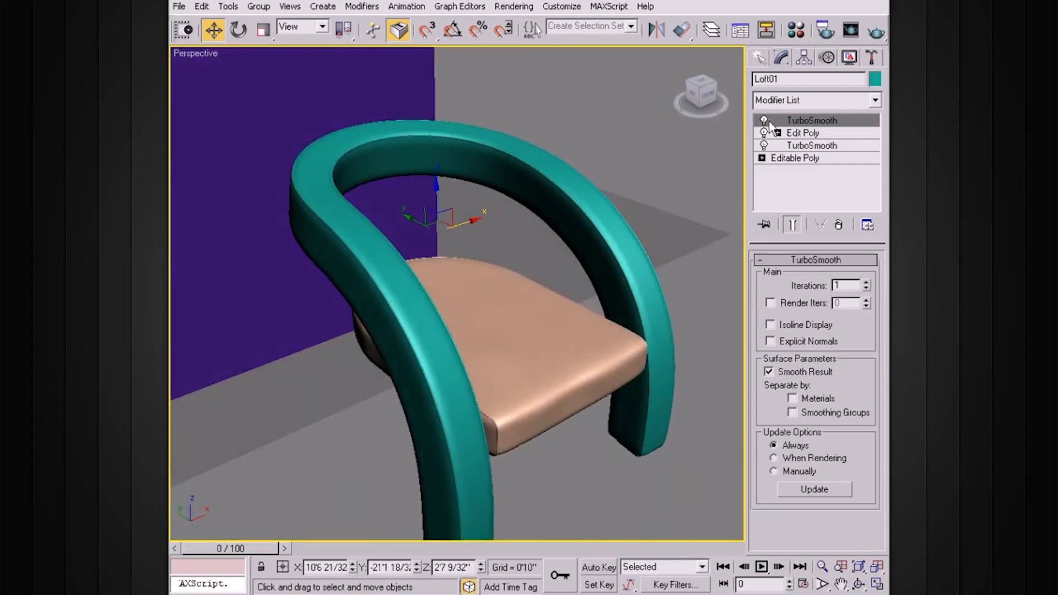
# Hide the frame's upper TurboSmooth and bring up the Edit Poly's Paint Deformation settings with edged faces shown
pyautogui.click(804, 134)
pyautogui.click(777, 133)
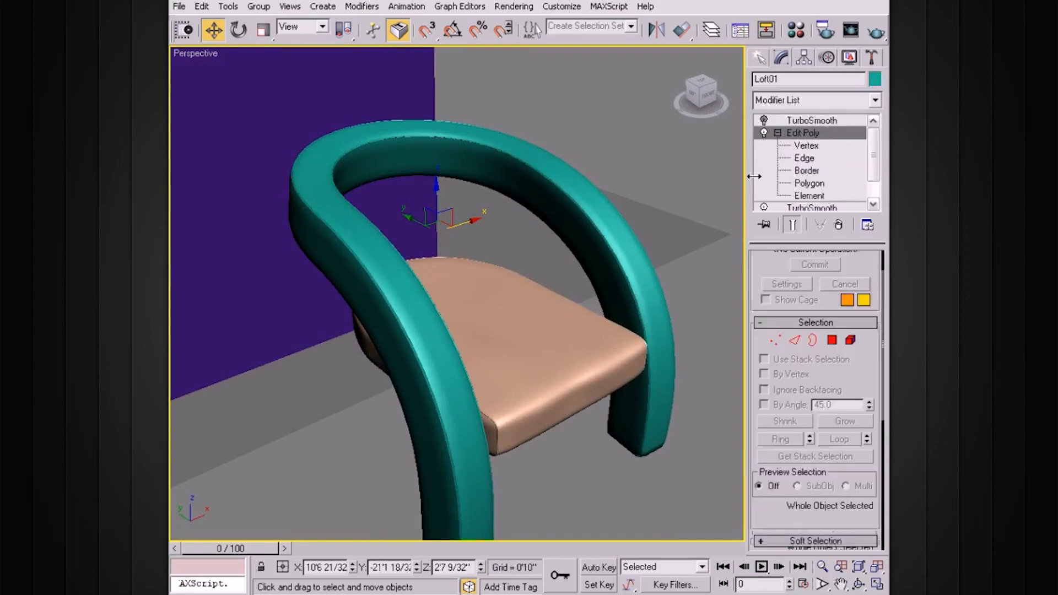
pyautogui.press('F4')
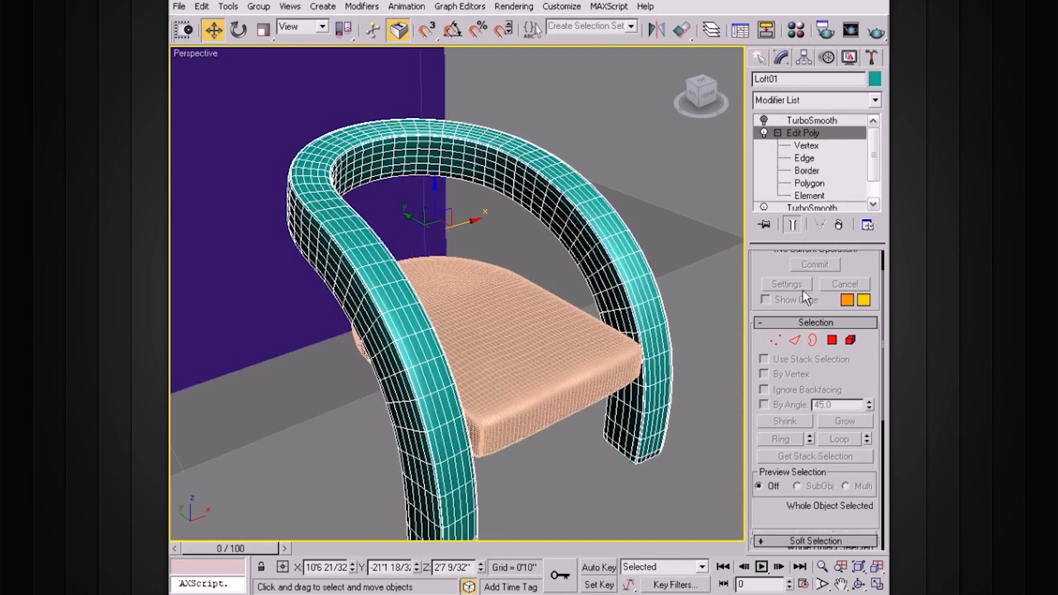
pyautogui.scroll(-5, 760, 277)
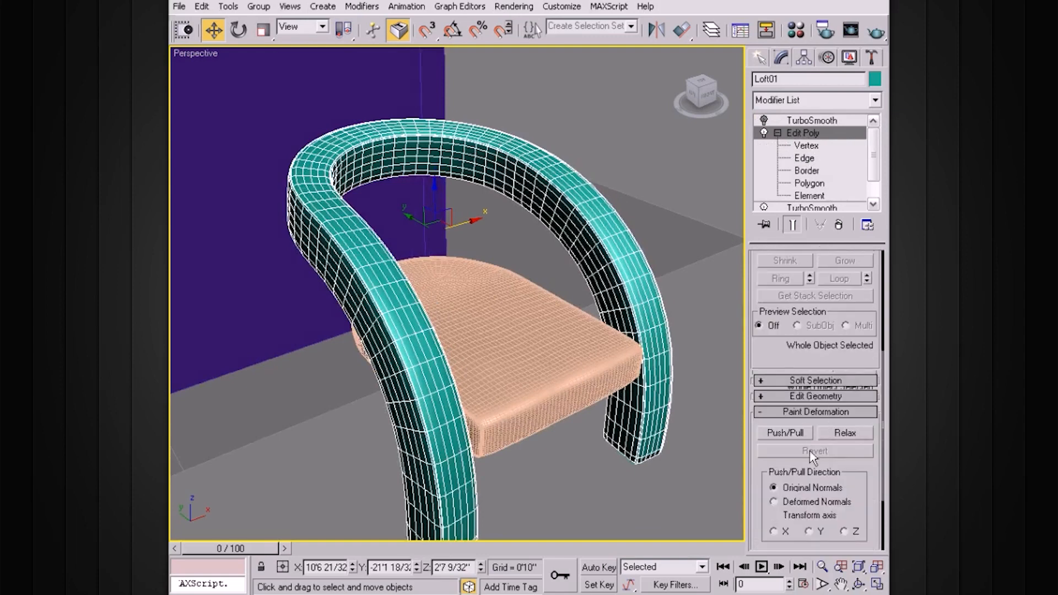
pyautogui.scroll(-3, 760, 435)
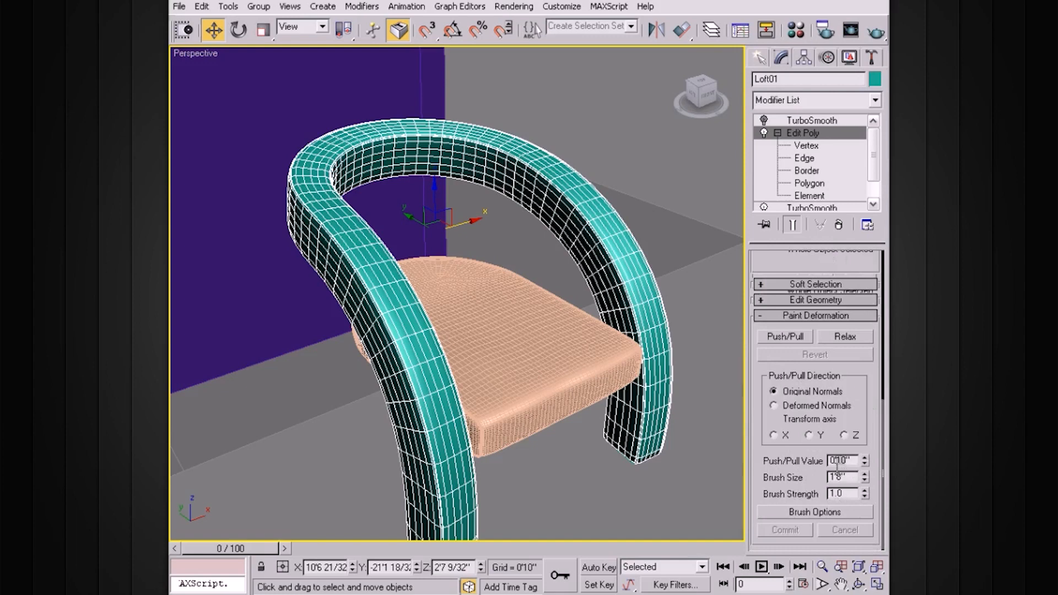
# Set the Paint Deformation push/pull value to 0.5, the brush size to 4" and the brush strength to 0.25
pyautogui.doubleClick(838, 463)
pyautogui.write('0.5')
pyautogui.press('Return')
pyautogui.write('4')
pyautogui.press('Return')
pyautogui.doubleClick(852, 494)
pyautogui.press('BackSpace')
# Paint soft Push/Pull deformations over the frame's outer, inner and front surfaces
pyautogui.keyDown('alt'); pyautogui.moveTo(454, 256); pyautogui.dragTo(494, 267, button='middle'); pyautogui.keyUp('alt')
pyautogui.click(786, 336)
pyautogui.keyDown('alt'); pyautogui.moveTo(579, 304); pyautogui.dragTo(594, 332, button='middle'); pyautogui.keyUp('alt')
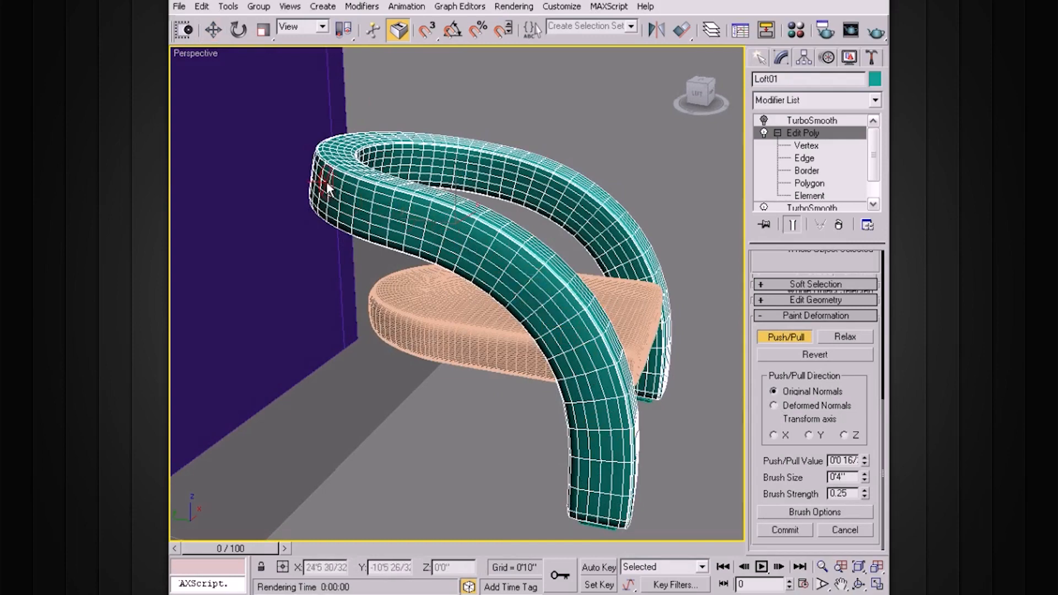
pyautogui.keyDown('alt'); pyautogui.moveTo(386, 209); pyautogui.dragTo(475, 230, button='middle'); pyautogui.keyUp('alt')
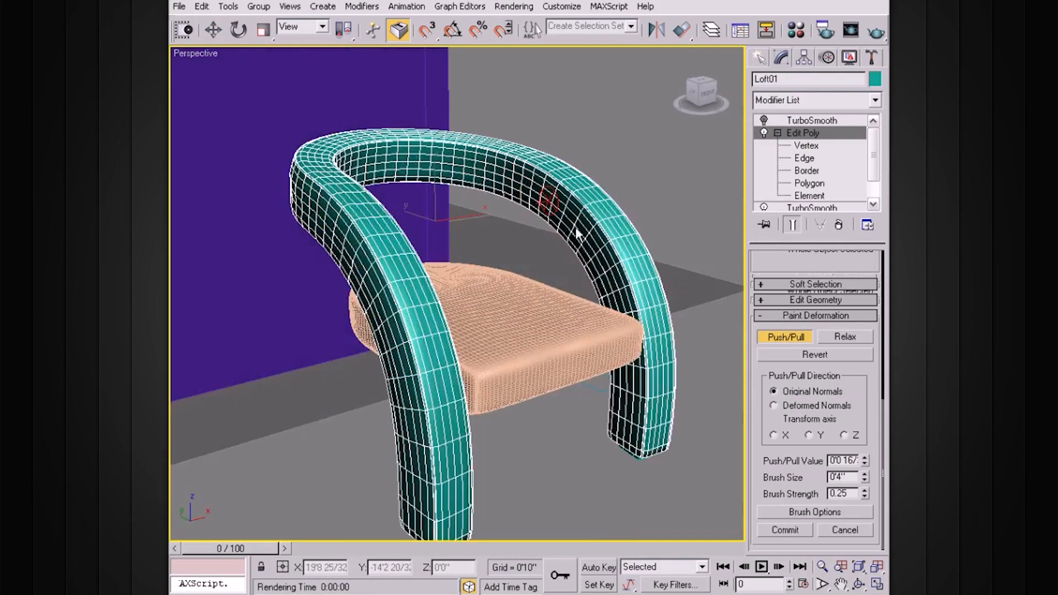
pyautogui.keyDown('alt'); pyautogui.moveTo(607, 292); pyautogui.dragTo(590, 285, button='middle'); pyautogui.keyUp('alt')
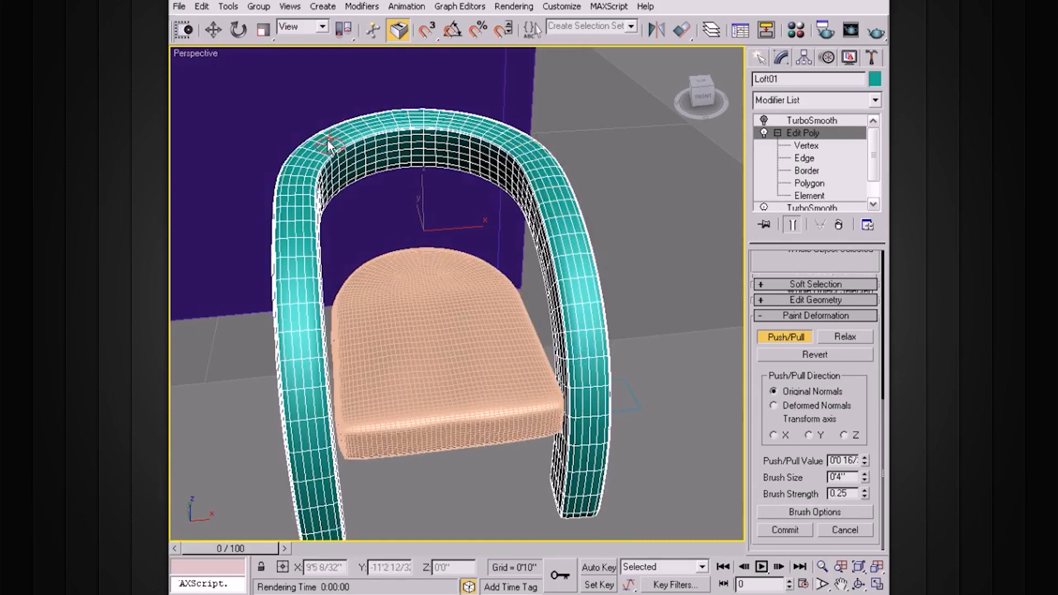
pyautogui.keyDown('alt'); pyautogui.moveTo(321, 387); pyautogui.dragTo(300, 393, button='middle'); pyautogui.keyUp('alt')
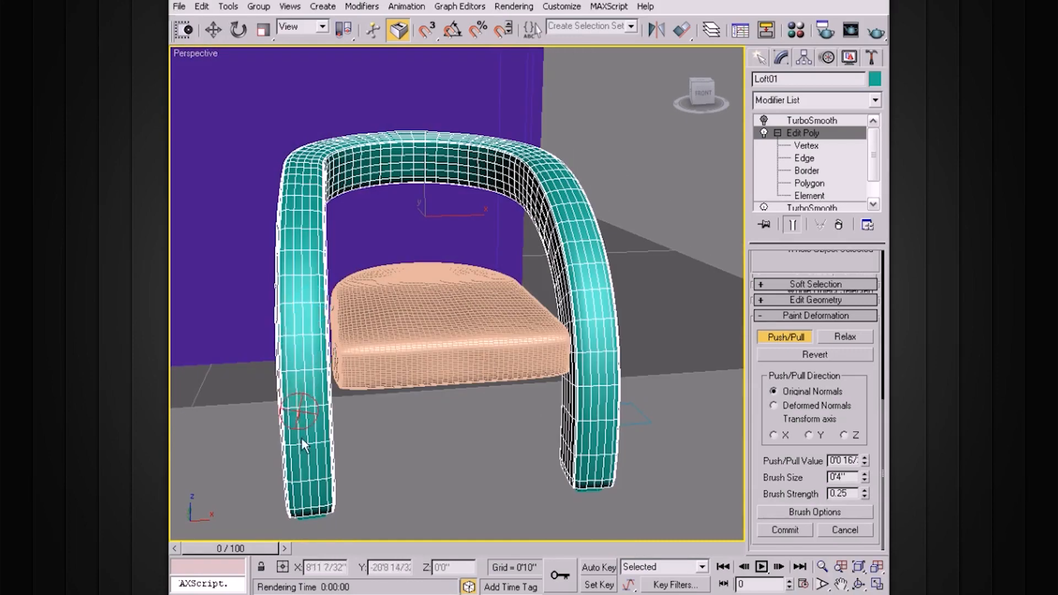
pyautogui.keyDown('alt'); pyautogui.moveTo(589, 439); pyautogui.dragTo(545, 401, button='middle'); pyautogui.keyUp('alt')
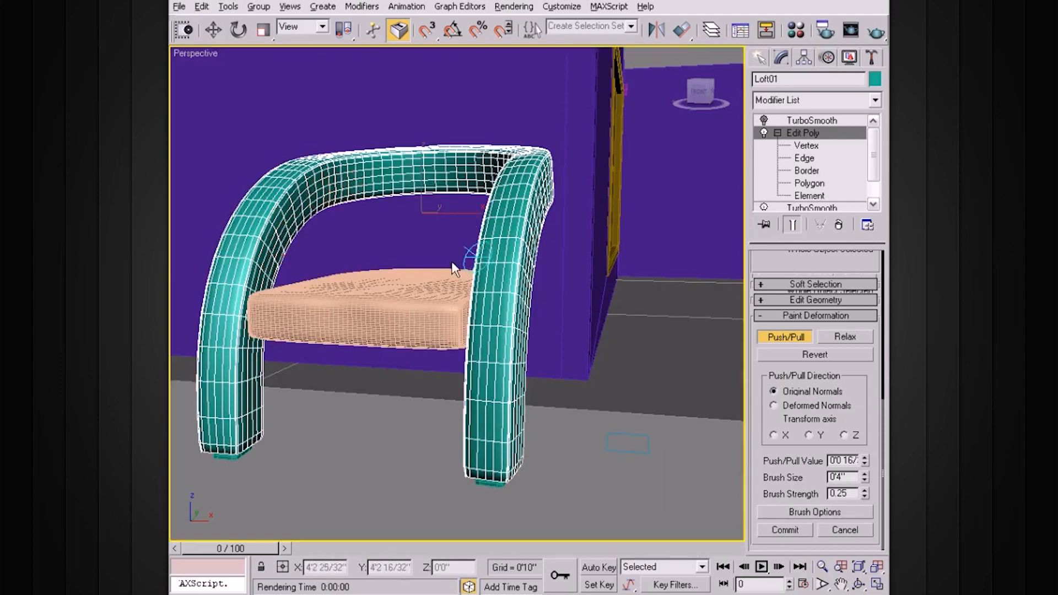
pyautogui.keyDown('alt'); pyautogui.moveTo(451, 261); pyautogui.dragTo(438, 261, button='middle'); pyautogui.keyUp('alt')
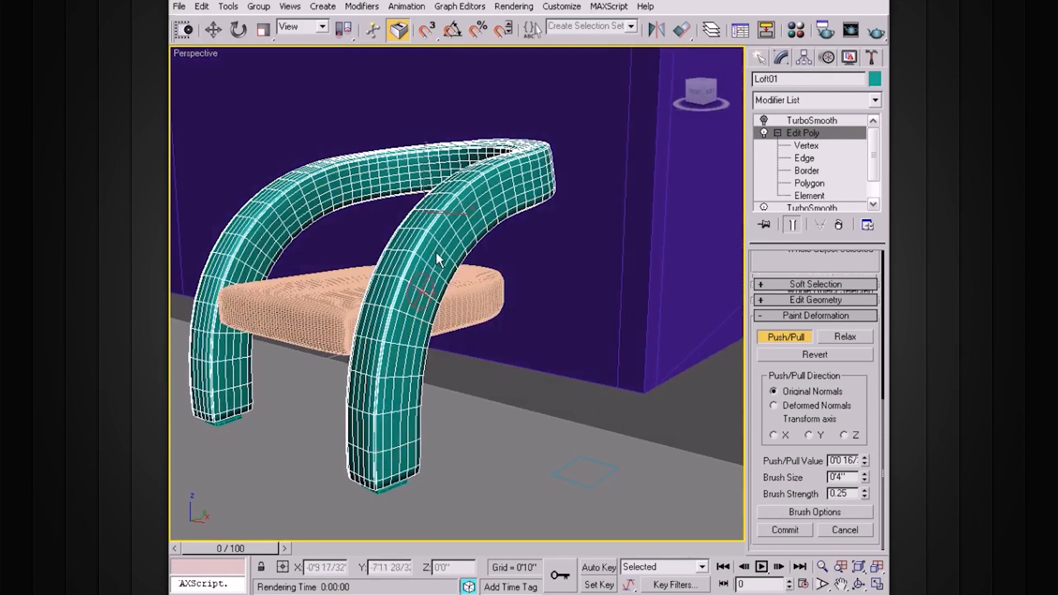
# Show the upper TurboSmooth again without edged faces and examine the painted frame from several angles
pyautogui.click(777, 133)
pyautogui.click(764, 134)
pyautogui.moveTo(593, 264)
pyautogui.keyDown('alt'); pyautogui.mouseDown(button='middle')
pyautogui.moveTo(637, 276)
pyautogui.moveTo(664, 335)
pyautogui.mouseUp(button='middle'); pyautogui.keyUp('alt')
pyautogui.press('F4')
pyautogui.hotkey('shift', 'z')
pyautogui.hotkey('shift', 'z')
pyautogui.hotkey('shift', 'z')
pyautogui.hotkey('shift', 'z')
pyautogui.hotkey('shift', 'z')
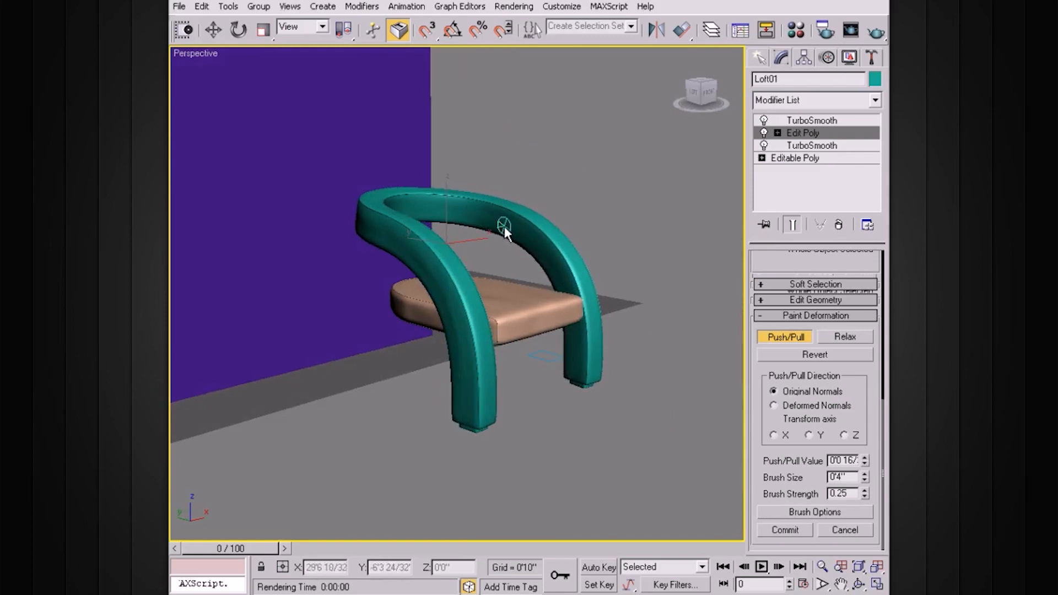
pyautogui.hotkey('shift', 'z')
pyautogui.hotkey('shift', 'z')
pyautogui.hotkey('shift', 'z')
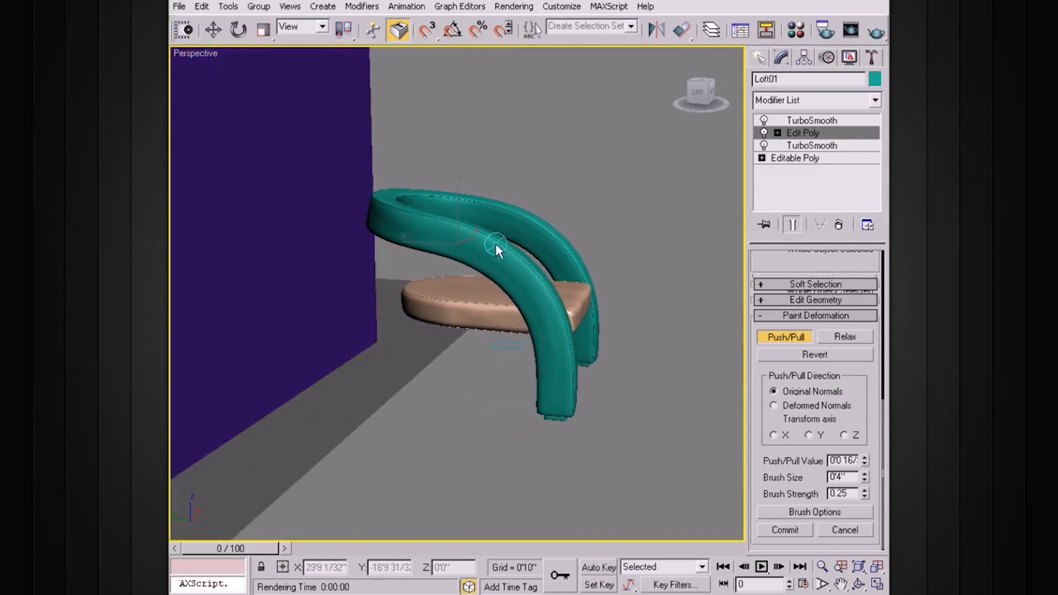
pyautogui.hotkey('shift', 'z')
pyautogui.hotkey('shift', 'z')
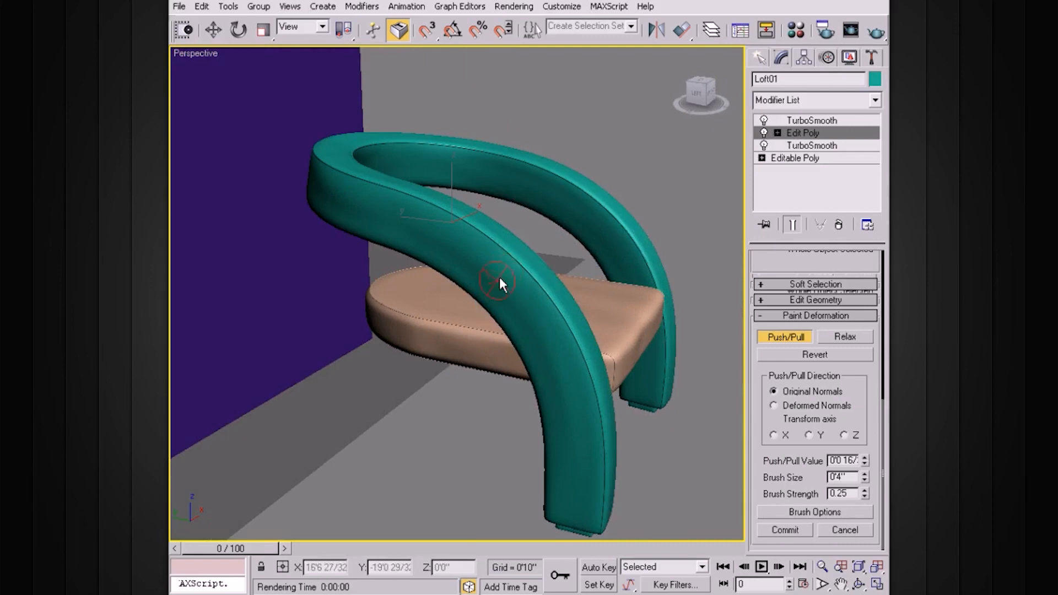
# Paint more Push/Pull deformation on the frame with the upper TurboSmooth hidden, then show the smoothing again and deselect the frame
pyautogui.click(764, 120)
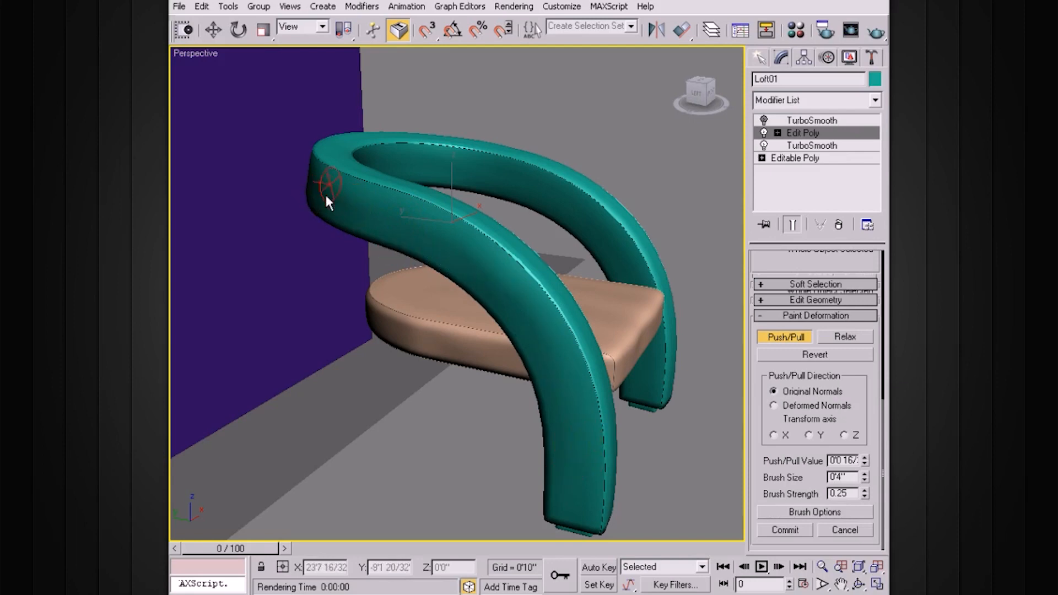
pyautogui.moveTo(441, 209)
pyautogui.keyDown('alt'); pyautogui.mouseDown(button='middle')
pyautogui.moveTo(353, 170)
pyautogui.moveTo(410, 226)
pyautogui.mouseUp(button='middle'); pyautogui.keyUp('alt')
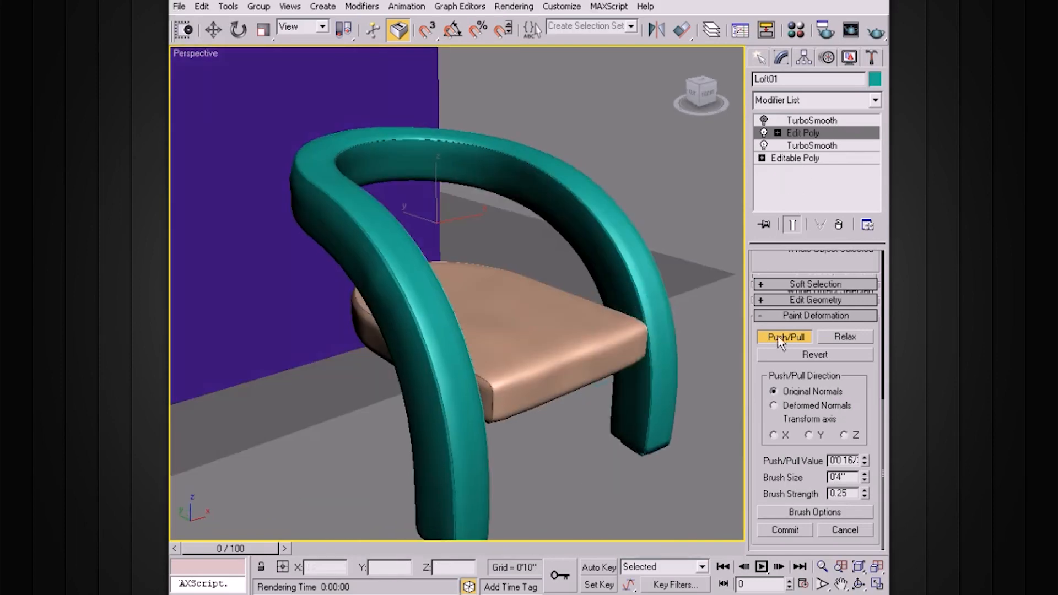
pyautogui.click(808, 122)
pyautogui.click(763, 120)
pyautogui.keyDown('alt'); pyautogui.moveTo(701, 232); pyautogui.dragTo(513, 336, button='middle'); pyautogui.keyUp('alt')
pyautogui.click(663, 225)
pyautogui.scroll(-4, 705, 233)
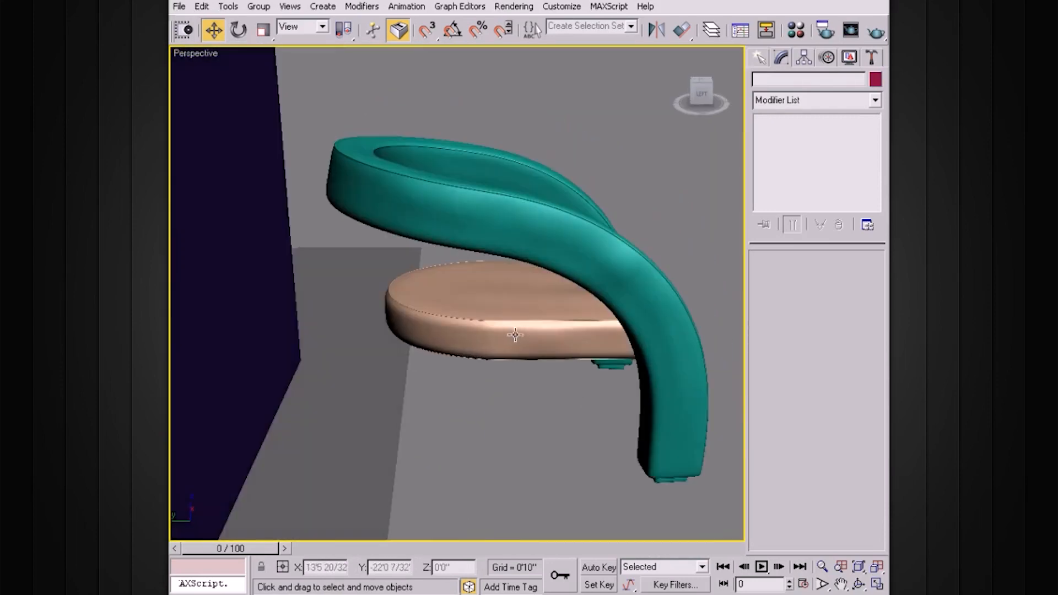
# Show all four viewports and start the Cylinder primitive with AutoGrid turned off
pyautogui.hotkey('alt', 'w')
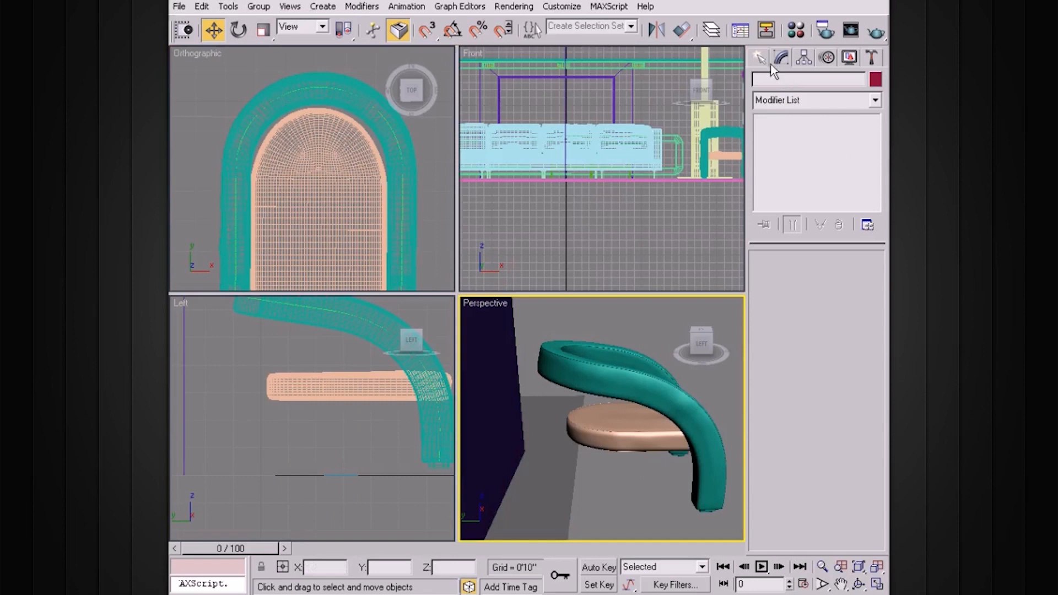
pyautogui.click(760, 58)
pyautogui.click(787, 190)
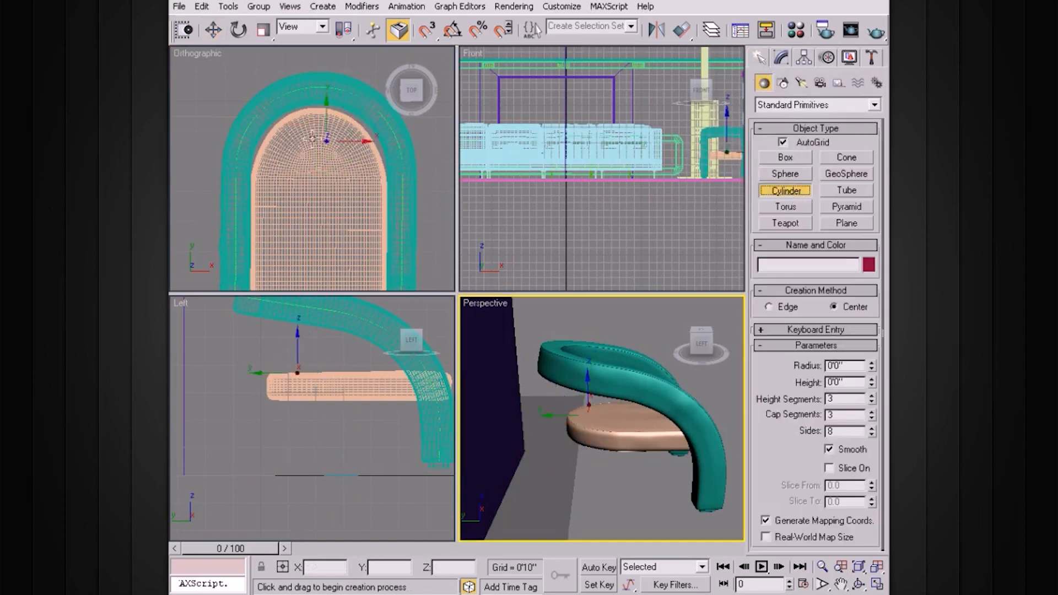
pyautogui.click(783, 143)
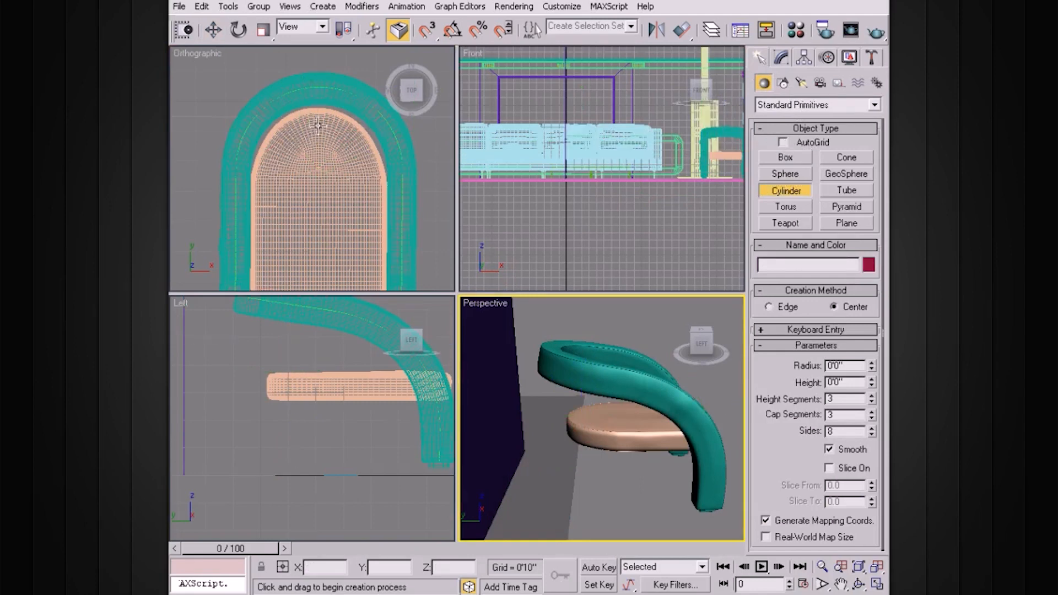
pyautogui.moveTo(318, 124); pyautogui.dragTo(324, 129)
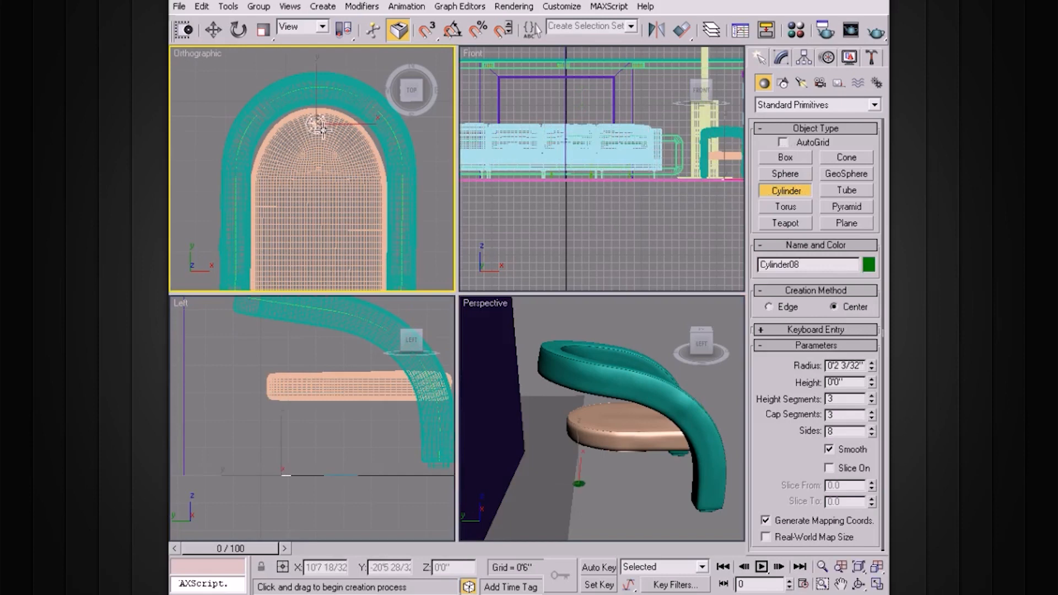
pyautogui.press('w')
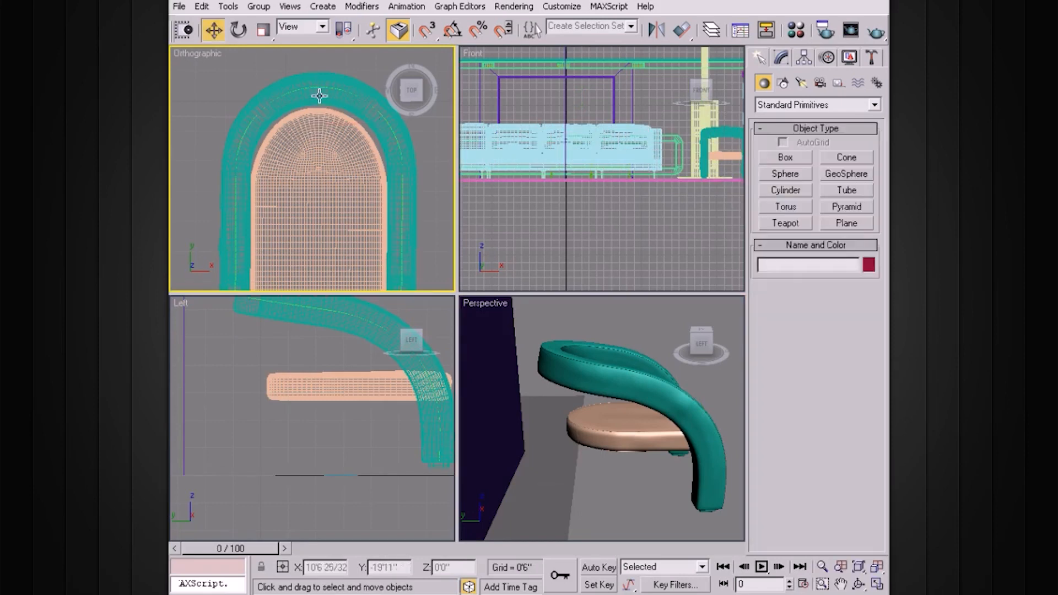
pyautogui.click(318, 154)
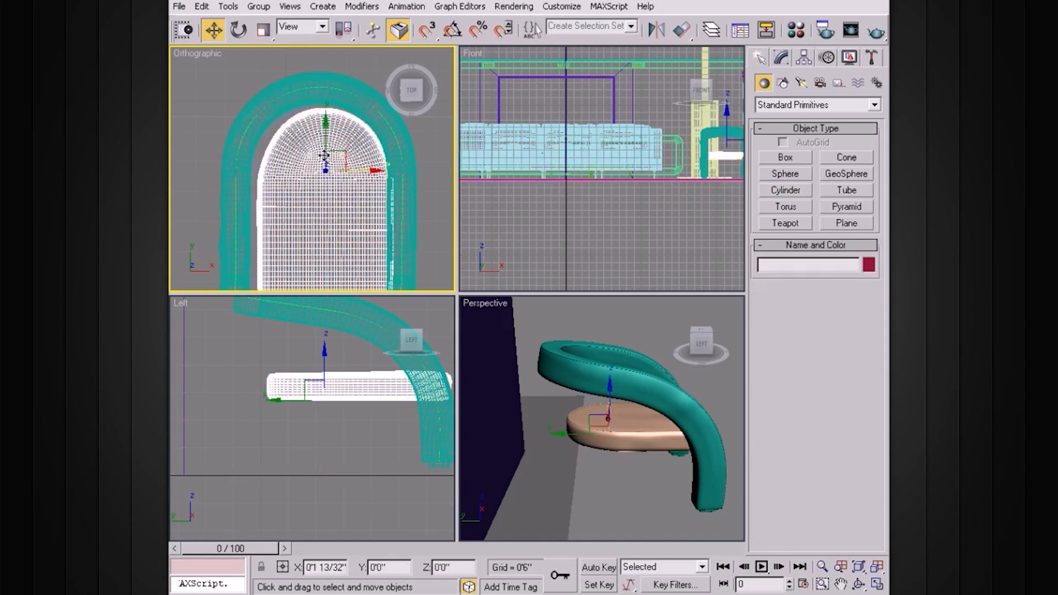
# Create a cylinder with a radius of about 0'3 3/32" on the floor beneath the rear part of the seat cushion
pyautogui.click(786, 190)
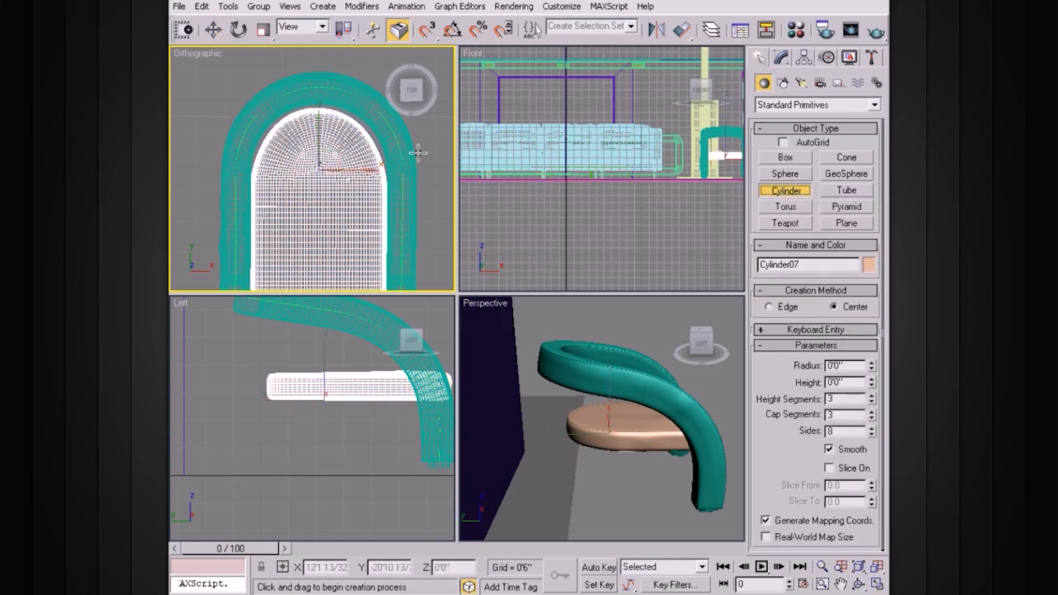
pyautogui.moveTo(323, 156); pyautogui.dragTo(325, 159)
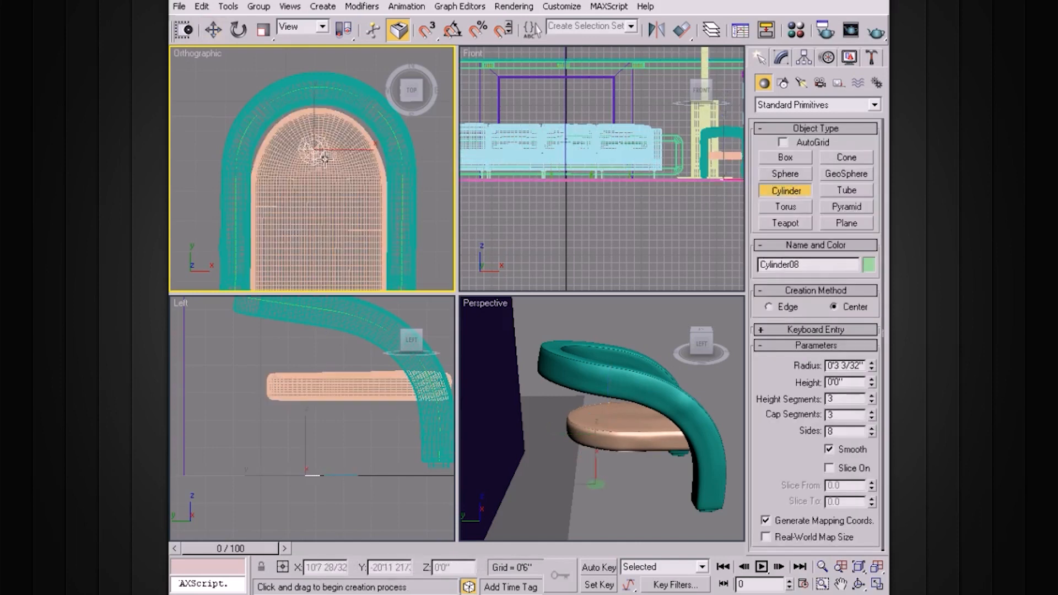
pyautogui.click(327, 107)
pyautogui.press('w')
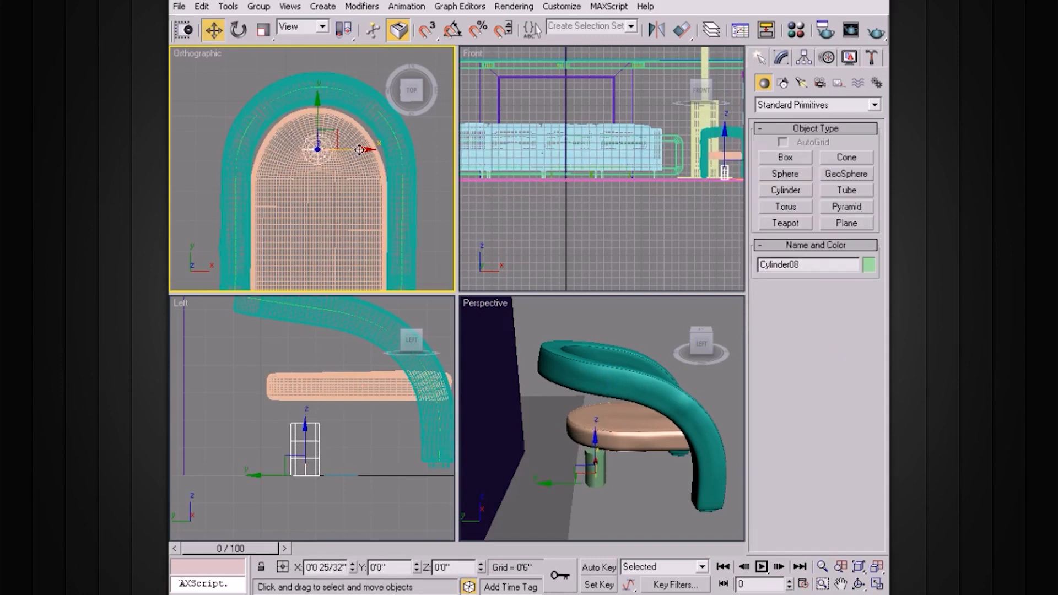
# Move the cylinder about 0'1 3/32" toward the chair's front and raise it to about 0'5 26/32" to meet the seat's underside
pyautogui.moveTo(319, 108); pyautogui.dragTo(319, 113)
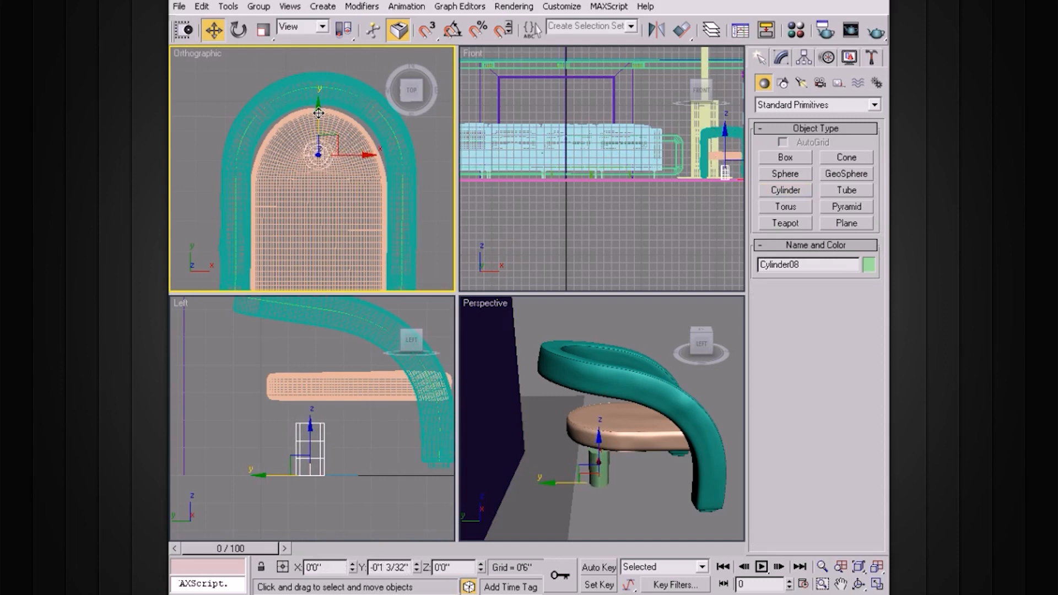
pyautogui.moveTo(301, 428); pyautogui.dragTo(301, 405)
pyautogui.hotkey('alt', 'w')
pyautogui.scroll(5, 620, 335)
pyautogui.keyDown('alt'); pyautogui.moveTo(620, 335); pyautogui.dragTo(571, 310, button='middle'); pyautogui.keyUp('alt')
pyautogui.click(702, 90)
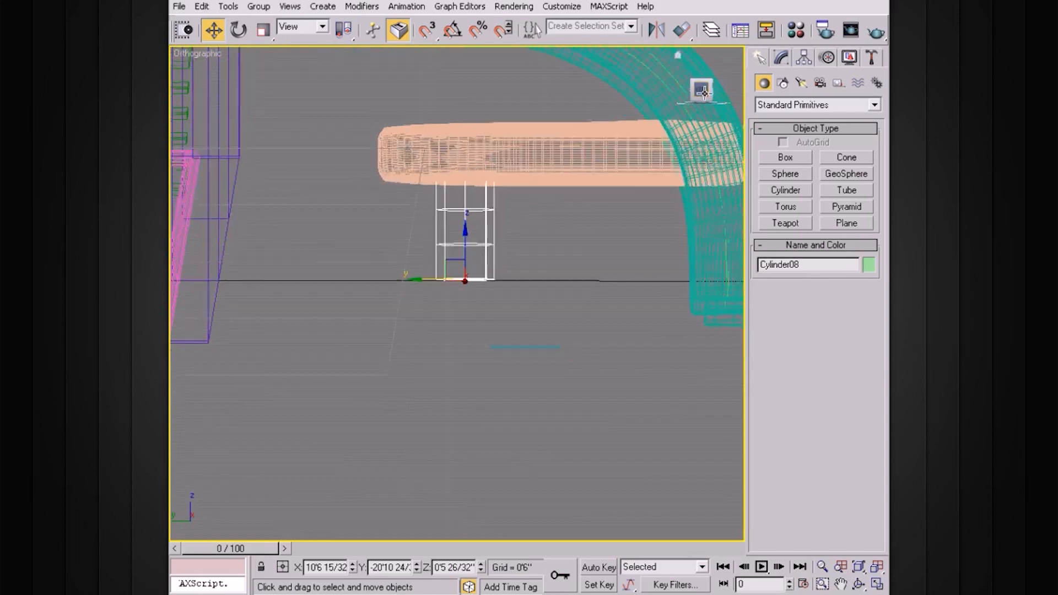
# Set the cylinder's height segments to 1 and convert it to an Editable Poly
pyautogui.click(781, 57)
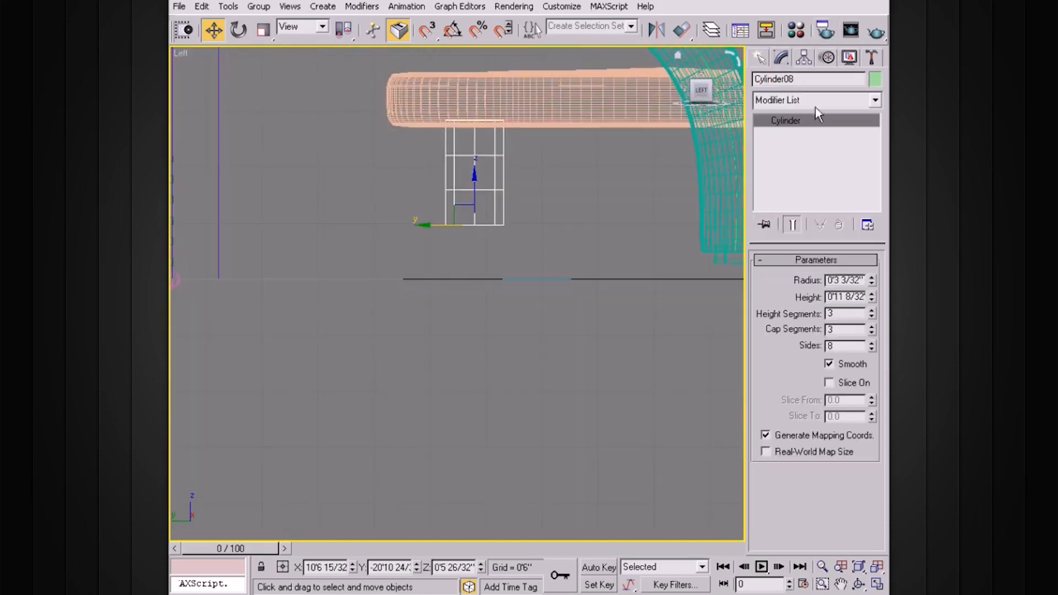
pyautogui.click(872, 317)
pyautogui.click(871, 316)
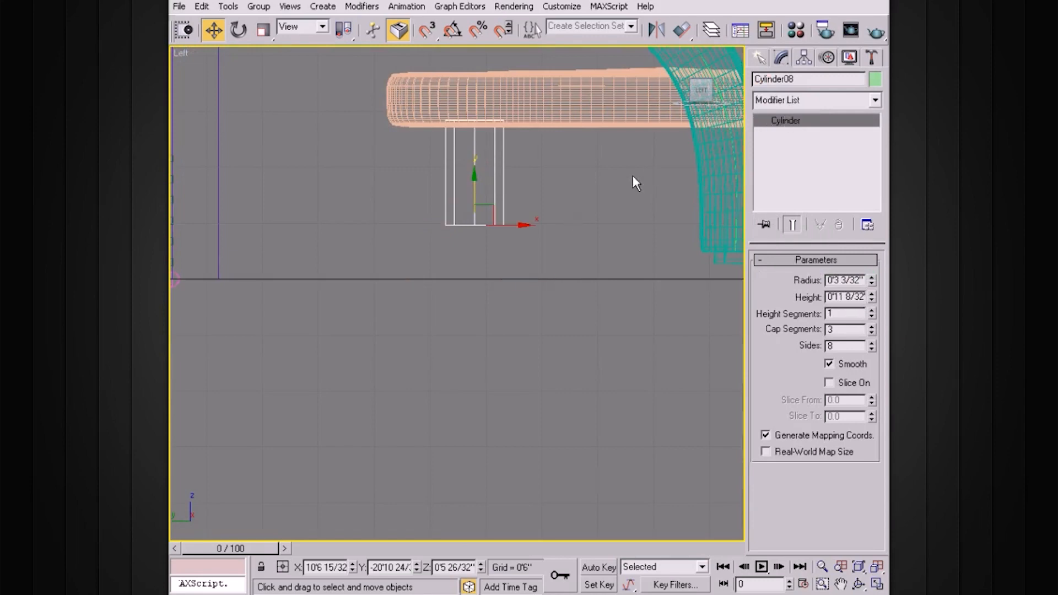
pyautogui.rightClick(500, 211)
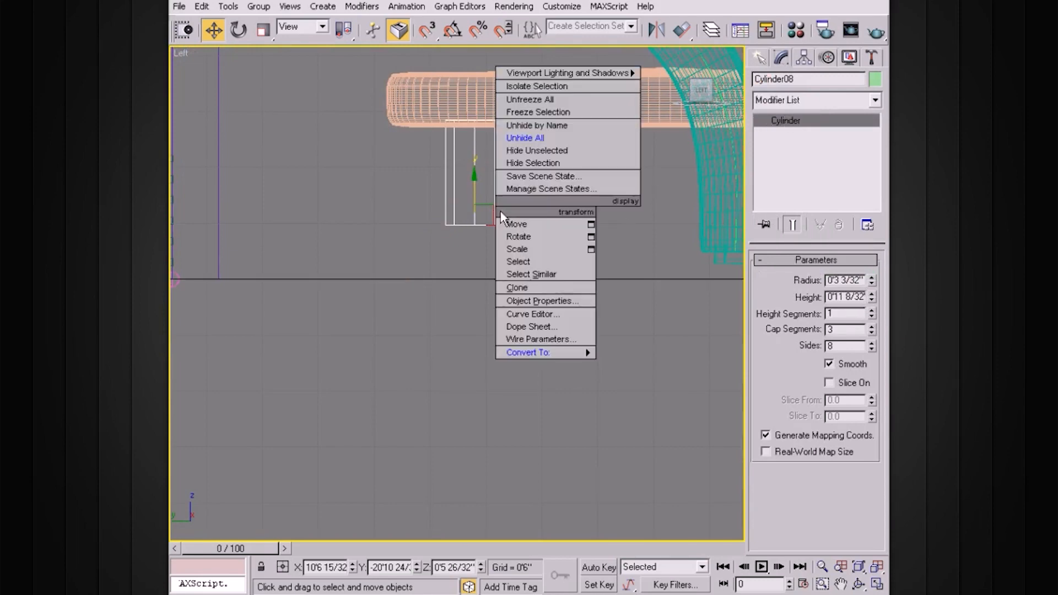
pyautogui.moveTo(530, 352)
pyautogui.click(646, 365)
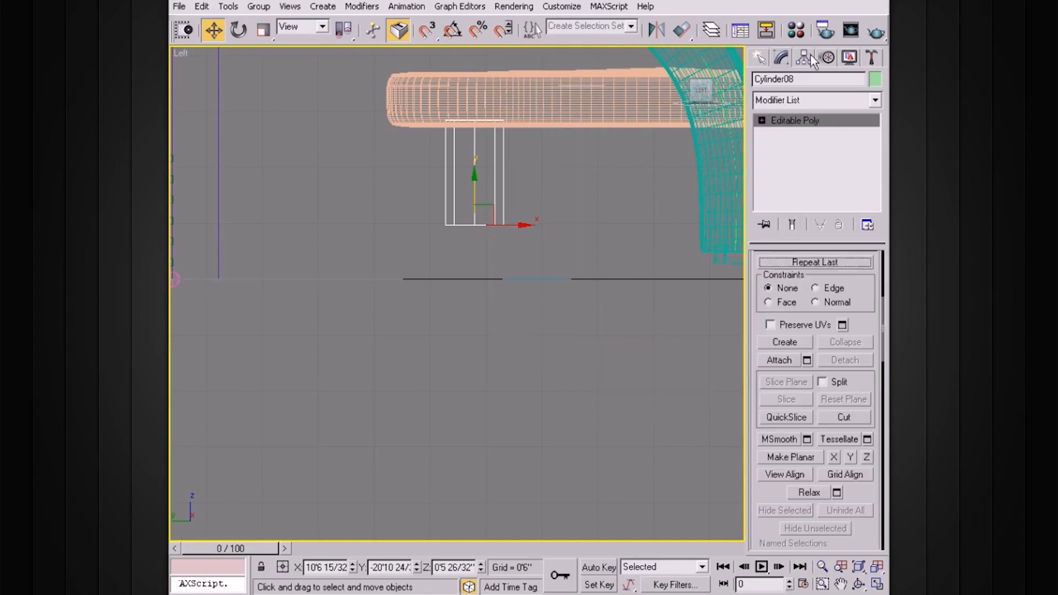
# Move the cylinder's bottom vertices down to the floor and out toward the chair's rear, scaling them down to form a slanted, tapered leg
pyautogui.click(762, 120)
pyautogui.click(786, 133)
pyautogui.moveTo(402, 207); pyautogui.dragTo(534, 264)
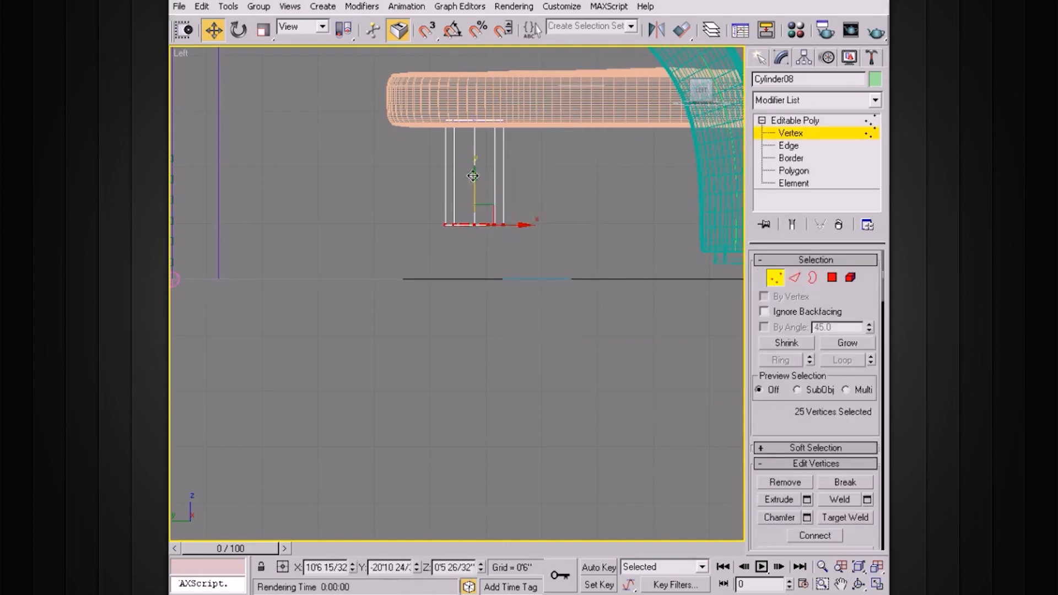
pyautogui.moveTo(474, 193); pyautogui.dragTo(470, 229)
pyautogui.moveTo(520, 276); pyautogui.dragTo(371, 294)
pyautogui.press('r')
pyautogui.moveTo(376, 169); pyautogui.dragTo(376, 170)
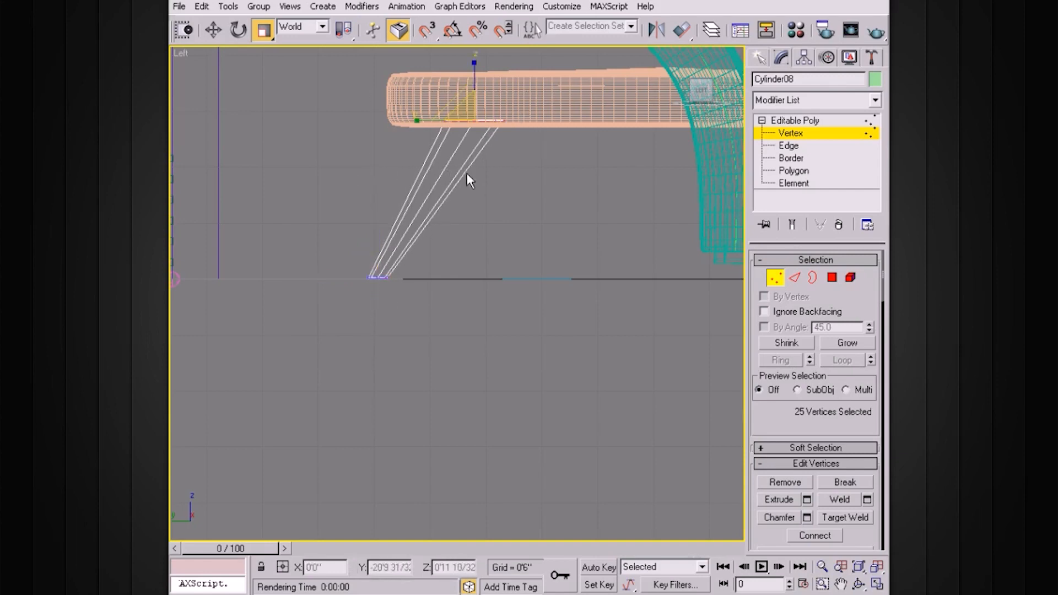
# Select all lengthwise side edges of the tapered leg and connect them with 4 segments
pyautogui.hotkey('alt', 'w')
pyautogui.rightClick(631, 329)
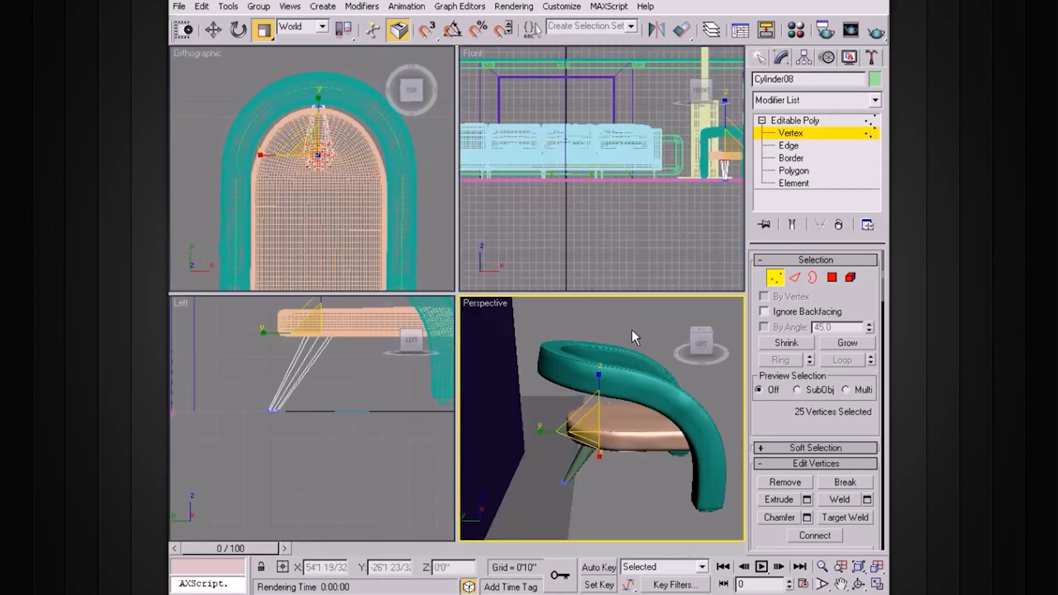
pyautogui.hotkey('alt', 'w')
pyautogui.keyDown('alt'); pyautogui.moveTo(628, 329); pyautogui.dragTo(392, 240, button='middle'); pyautogui.keyUp('alt')
pyautogui.moveTo(352, 291); pyautogui.dragTo(362, 293)
pyautogui.keyDown('alt'); pyautogui.moveTo(365, 296); pyautogui.dragTo(501, 308, button='middle'); pyautogui.keyUp('alt')
pyautogui.keyDown('alt'); pyautogui.moveTo(566, 281); pyautogui.dragTo(590, 273, button='middle'); pyautogui.keyUp('alt')
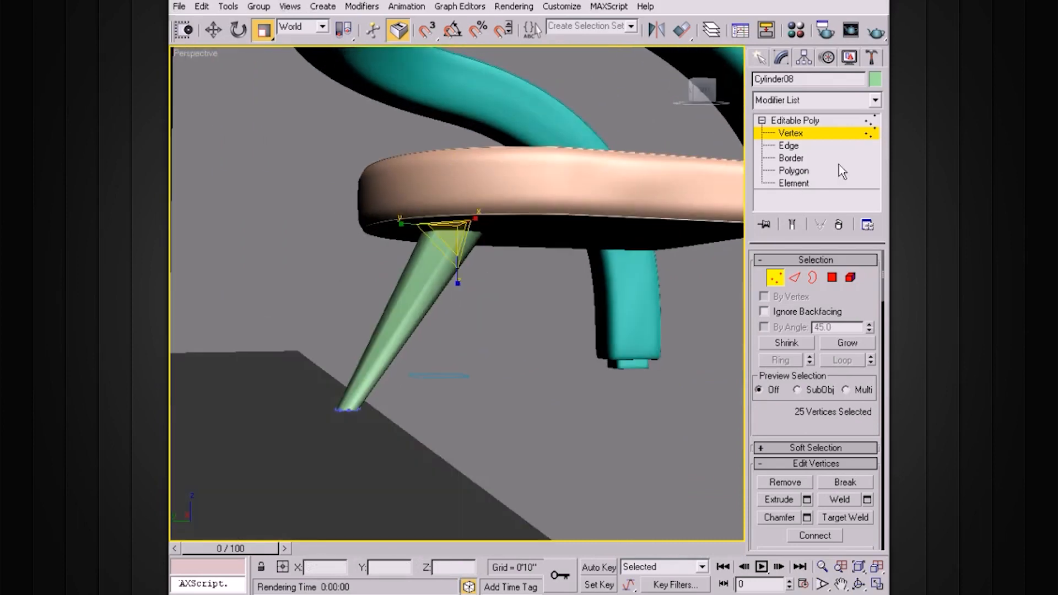
pyautogui.click(789, 146)
pyautogui.moveTo(496, 288); pyautogui.dragTo(386, 326)
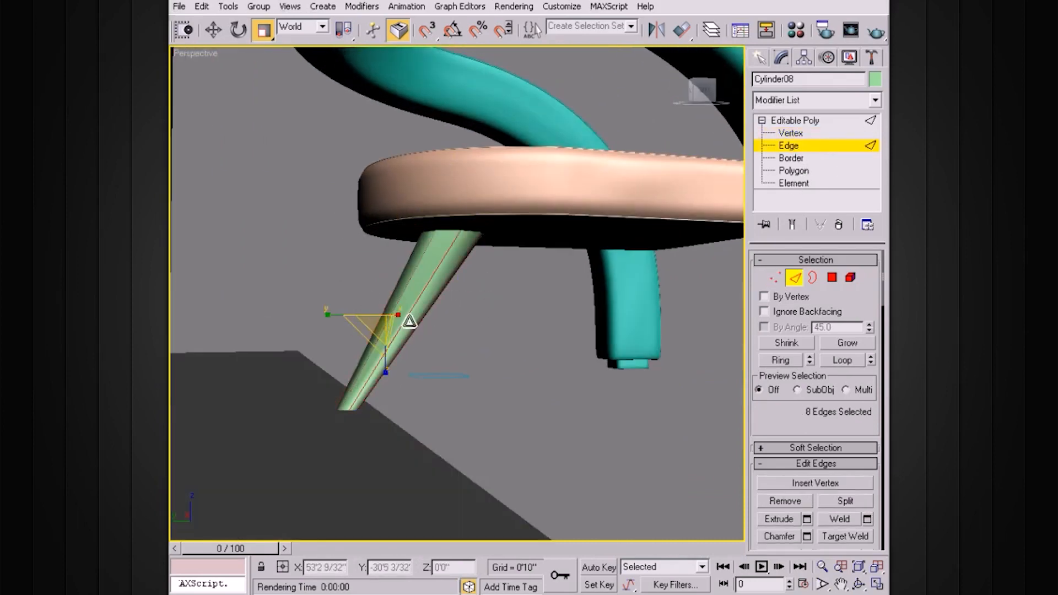
pyautogui.keyDown('alt'); pyautogui.moveTo(410, 320); pyautogui.dragTo(455, 295, button='middle'); pyautogui.keyUp('alt')
pyautogui.scroll(3, 456, 291)
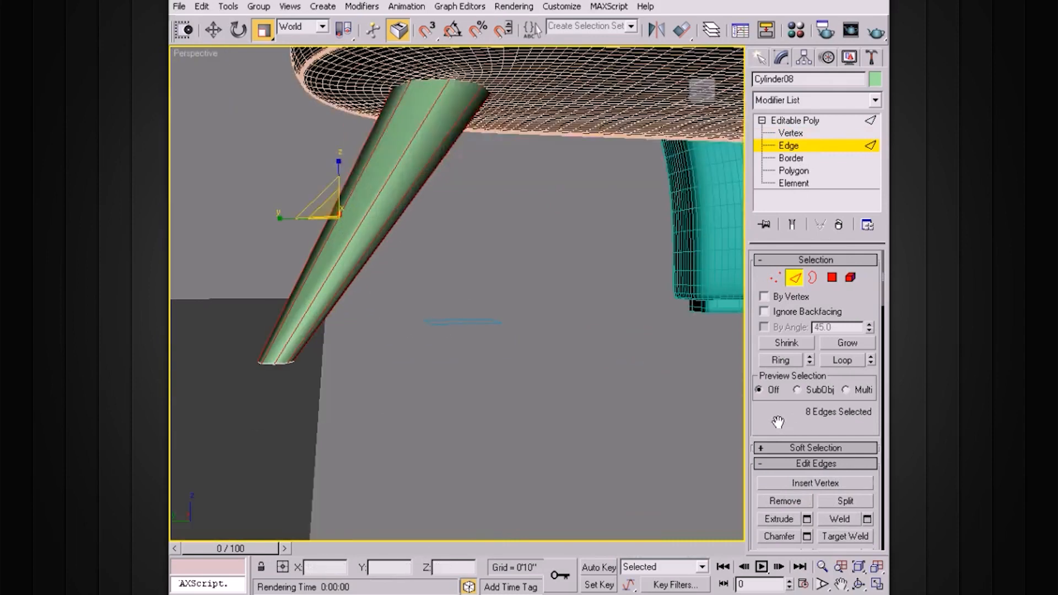
pyautogui.moveTo(782, 423); pyautogui.dragTo(781, 326)
pyautogui.click(867, 460)
pyautogui.click(675, 347)
pyautogui.click(675, 347)
pyautogui.click(676, 350)
pyautogui.keyDown('alt'); pyautogui.moveTo(551, 336); pyautogui.dragTo(441, 320, button='middle'); pyautogui.keyUp('alt')
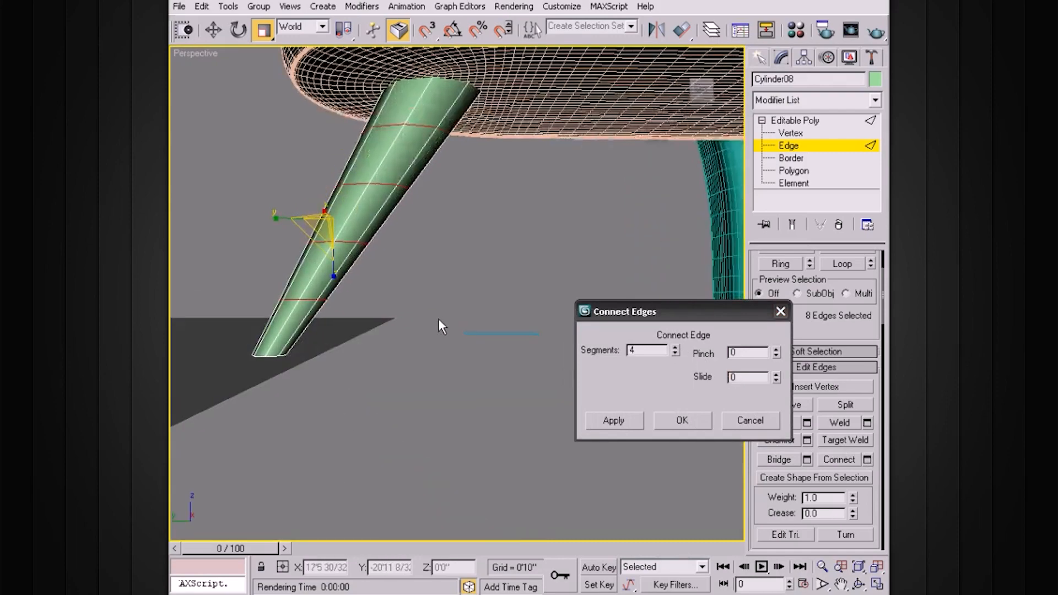
pyautogui.moveTo(424, 252)
pyautogui.keyDown('alt'); pyautogui.mouseDown(button='middle')
pyautogui.moveTo(435, 263)
pyautogui.moveTo(444, 241)
pyautogui.moveTo(435, 267)
pyautogui.mouseUp(button='middle'); pyautogui.keyUp('alt')
pyautogui.click(668, 420)
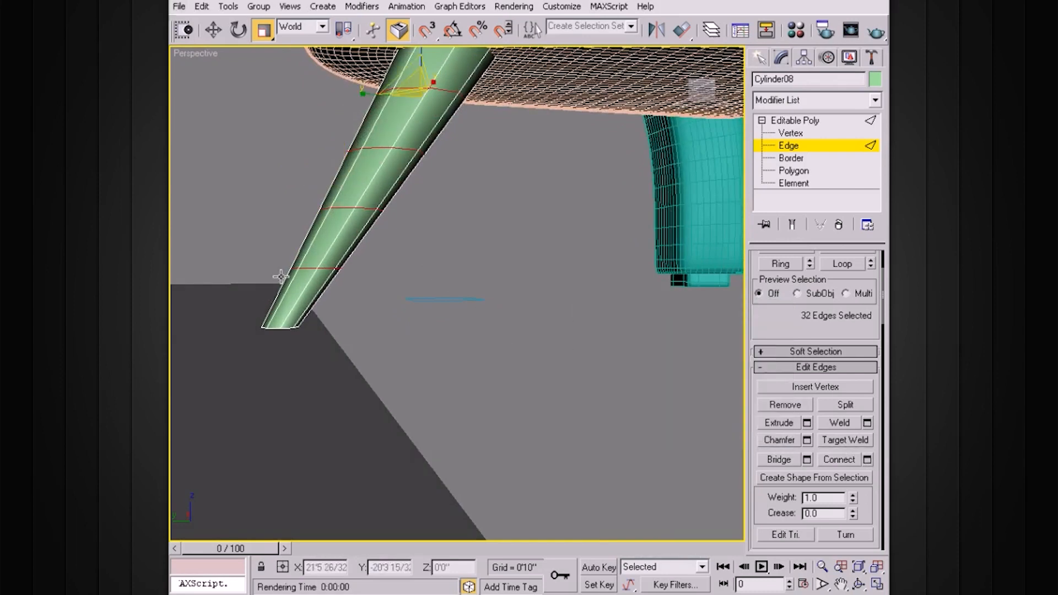
# Connect the side edges of the leg's lowest section with 2 segments, Pinch -63 and Slide -302
pyautogui.moveTo(251, 298); pyautogui.dragTo(251, 299)
pyautogui.keyDown('alt'); pyautogui.moveTo(344, 308); pyautogui.dragTo(358, 323, button='middle'); pyautogui.keyUp('alt')
pyautogui.click(869, 465)
pyautogui.click(868, 461)
pyautogui.click(675, 354)
pyautogui.click(676, 354)
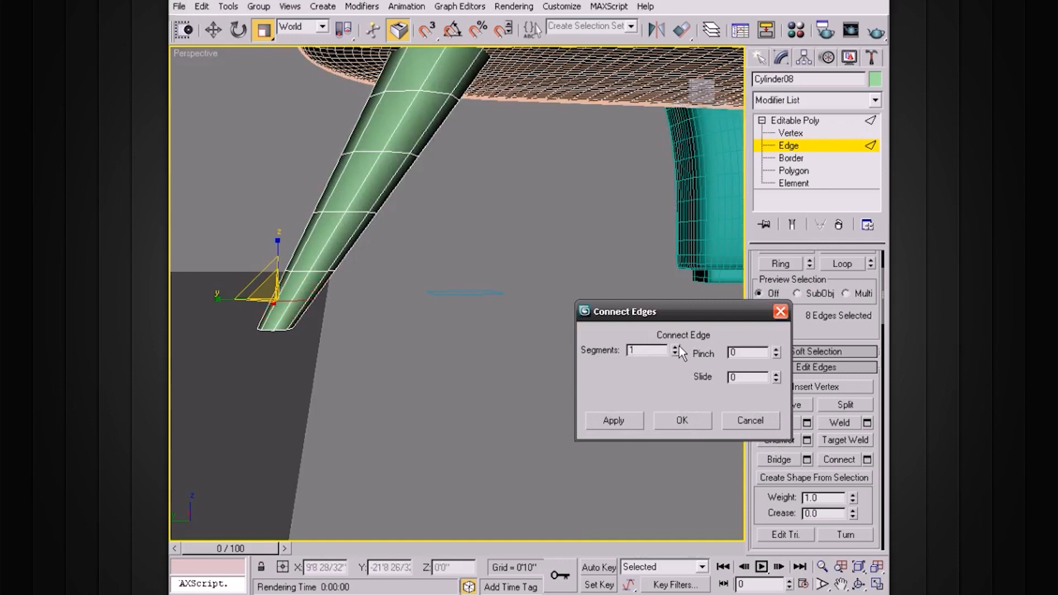
pyautogui.moveTo(776, 356); pyautogui.dragTo(772, 459)
pyautogui.moveTo(777, 379); pyautogui.dragTo(767, 407)
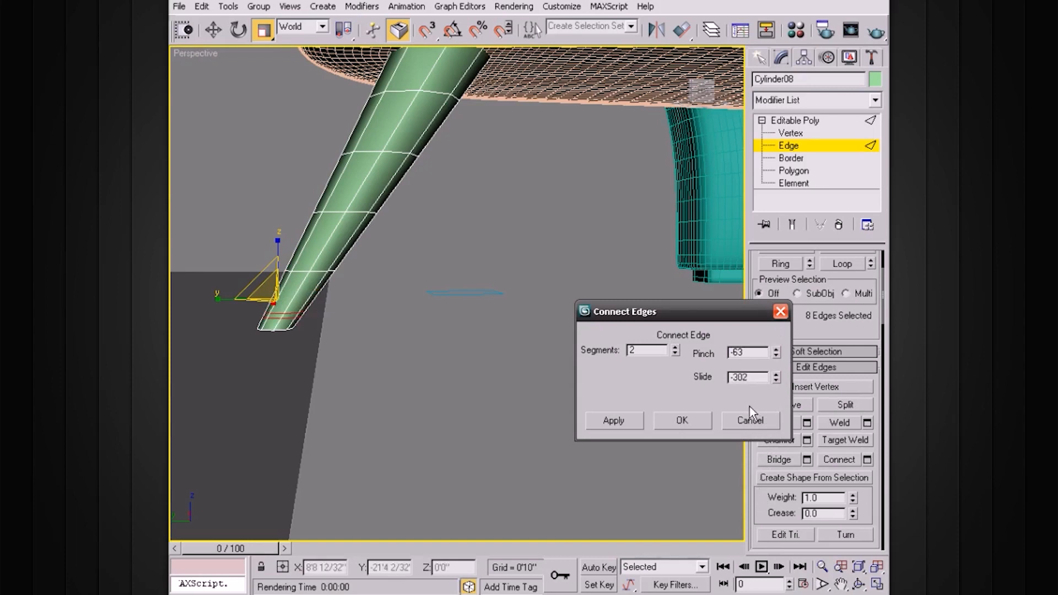
pyautogui.click(693, 423)
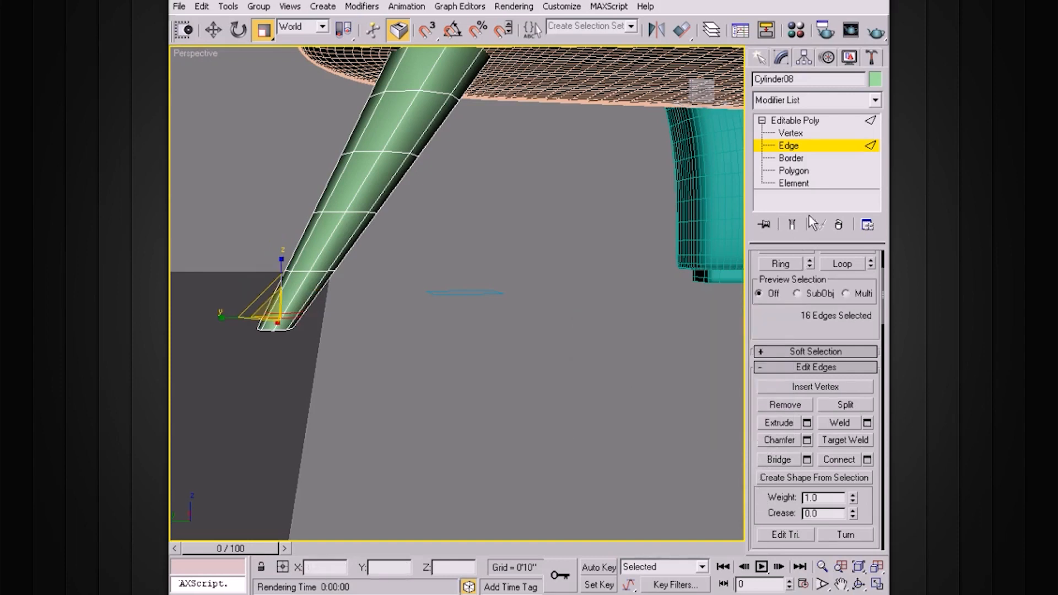
# Select the ring of side polygons around the leg's bottom end
pyautogui.click(799, 171)
pyautogui.keyDown('alt'); pyautogui.moveTo(383, 311); pyautogui.dragTo(449, 315, button='middle'); pyautogui.keyUp('alt')
pyautogui.moveTo(360, 317); pyautogui.dragTo(361, 317)
pyautogui.keyDown('alt'); pyautogui.moveTo(365, 327); pyautogui.dragTo(520, 322, button='middle'); pyautogui.keyUp('alt')
pyautogui.scroll(5, 477, 304)
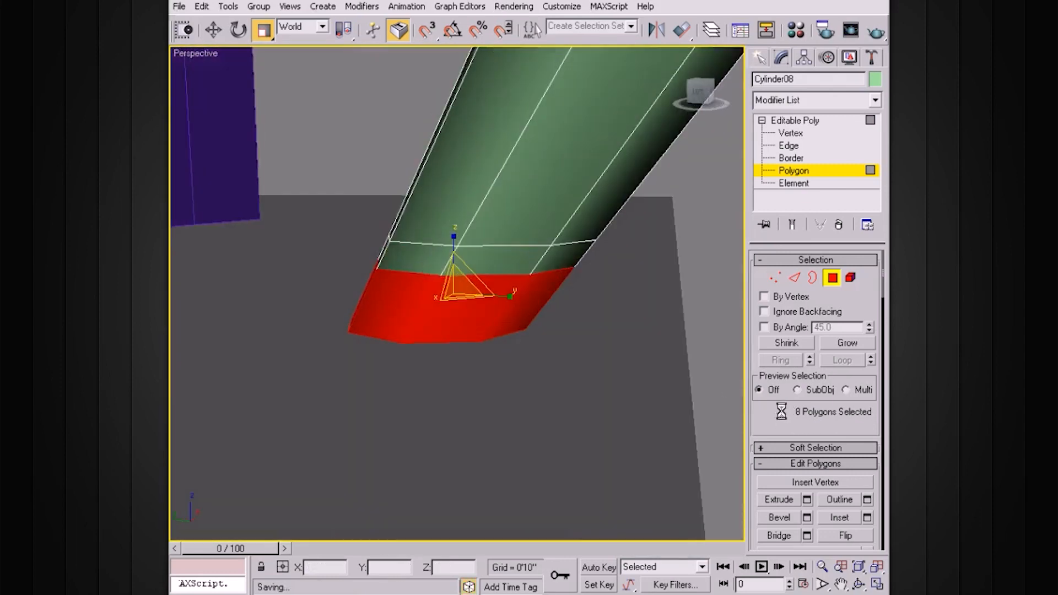
pyautogui.moveTo(781, 418); pyautogui.dragTo(784, 368)
pyautogui.click(806, 450)
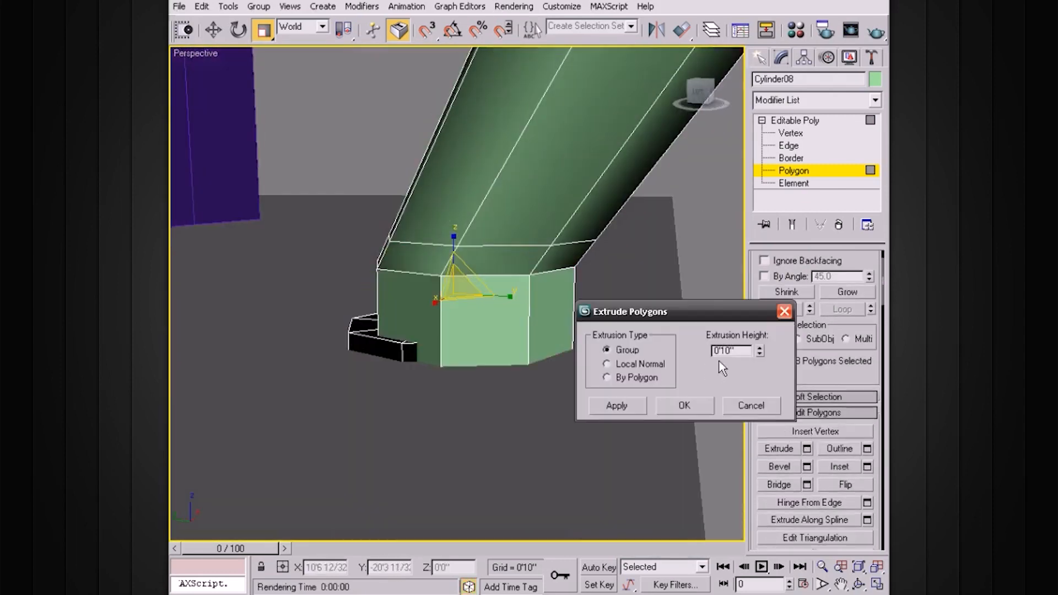
pyautogui.click(630, 366)
pyautogui.moveTo(760, 351); pyautogui.dragTo(739, 445)
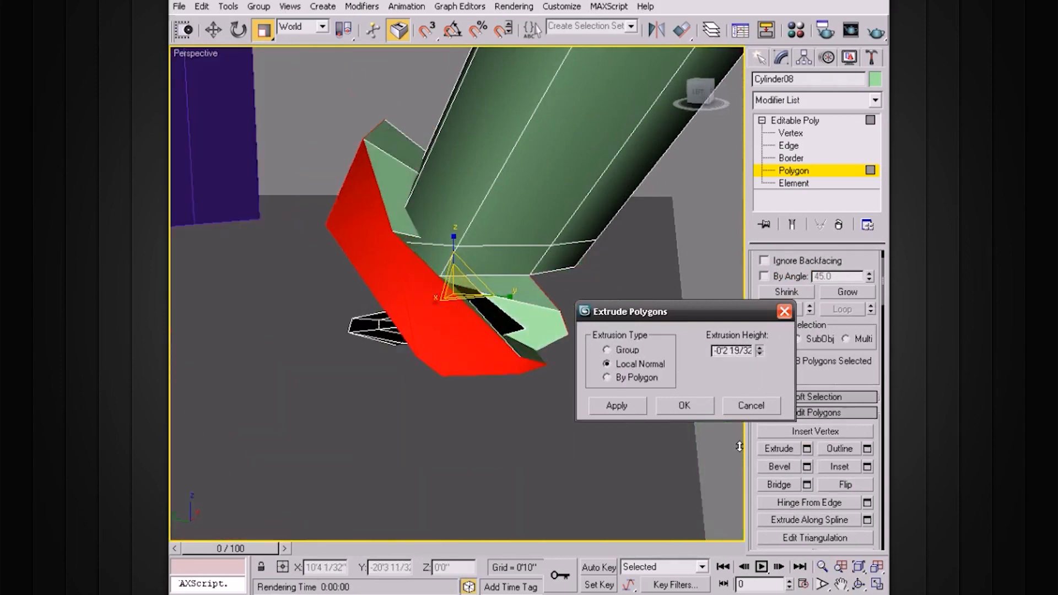
pyautogui.click(607, 350)
pyautogui.moveTo(759, 351); pyautogui.dragTo(753, 269)
pyautogui.click(755, 405)
# Inset the selected polygon ring slightly and extrude it by Local Normal with a height of 0'0 5/32"
pyautogui.keyDown('alt'); pyautogui.moveTo(630, 354); pyautogui.dragTo(600, 347, button='middle'); pyautogui.keyUp('alt')
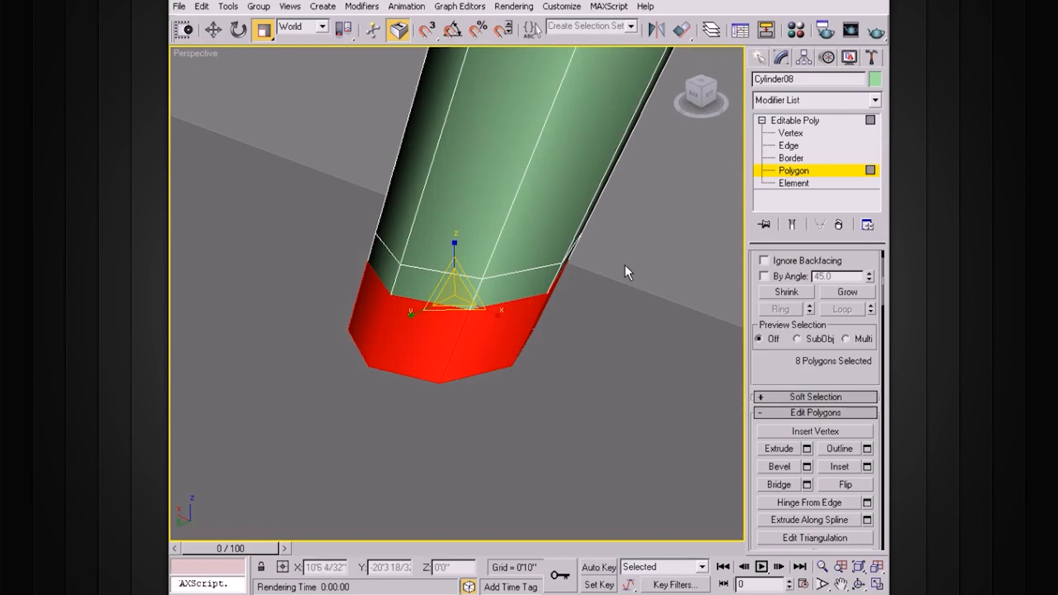
pyautogui.keyDown('alt'); pyautogui.moveTo(611, 282); pyautogui.dragTo(610, 272, button='middle'); pyautogui.keyUp('alt')
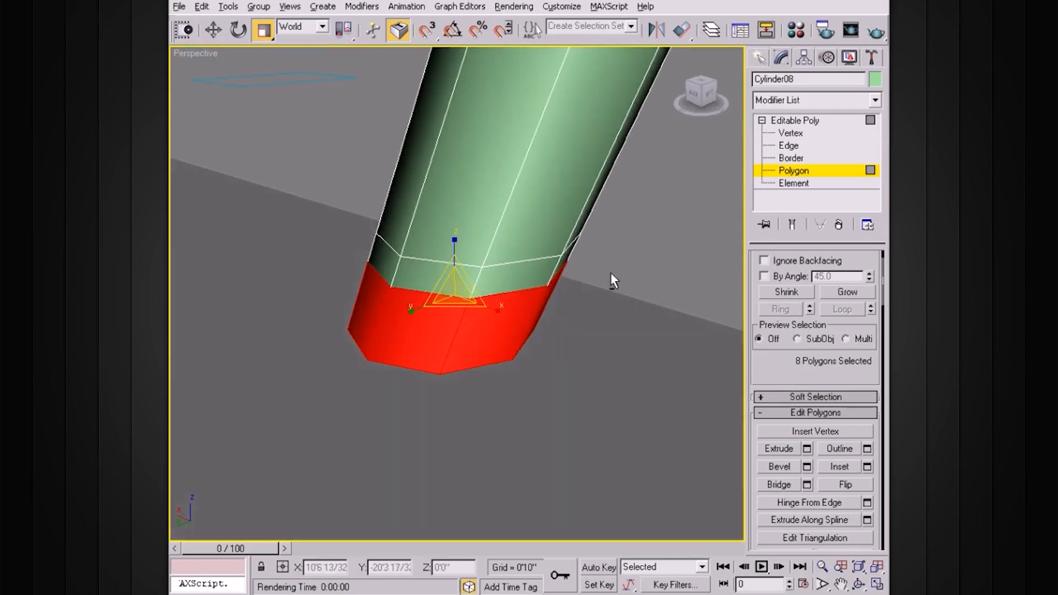
pyautogui.click(867, 467)
pyautogui.moveTo(760, 358); pyautogui.dragTo(758, 358)
pyautogui.click(690, 392)
pyautogui.click(807, 449)
pyautogui.moveTo(760, 351); pyautogui.dragTo(761, 335)
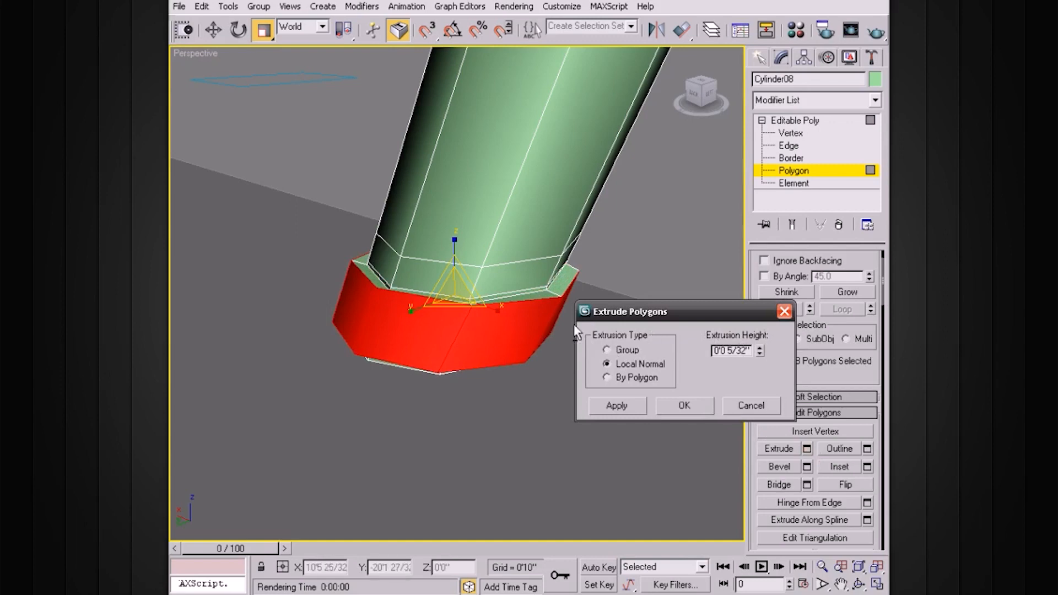
pyautogui.click(677, 402)
# Rotate the extruded band at the leg's bottom slightly and return to object level
pyautogui.keyDown('alt'); pyautogui.moveTo(585, 339); pyautogui.dragTo(518, 310, button='middle'); pyautogui.keyUp('alt')
pyautogui.press('e')
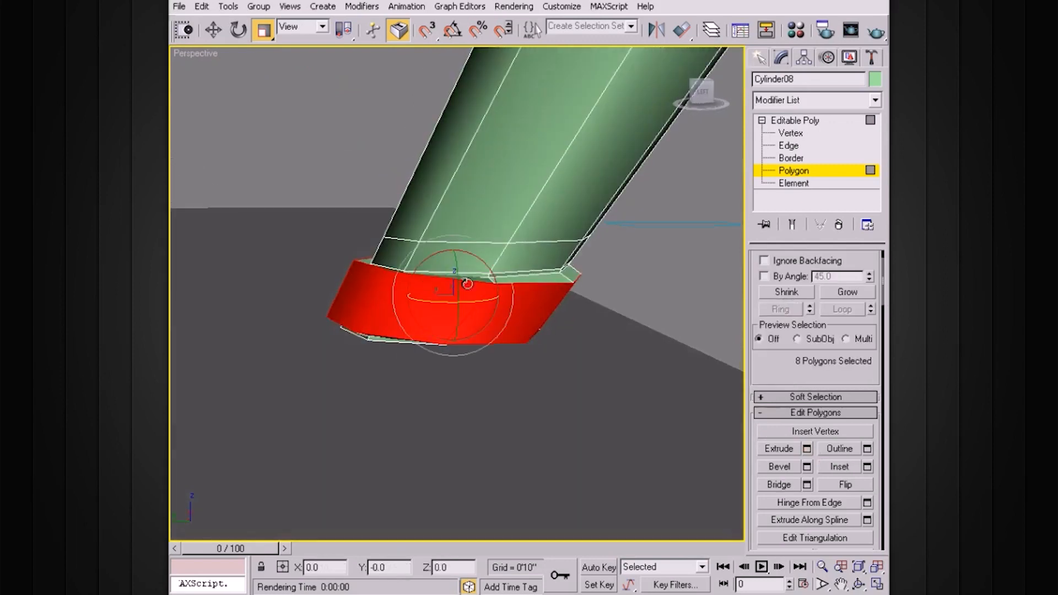
pyautogui.moveTo(434, 256); pyautogui.dragTo(430, 259)
pyautogui.keyDown('alt'); pyautogui.moveTo(478, 260); pyautogui.dragTo(485, 274, button='middle'); pyautogui.keyUp('alt')
pyautogui.scroll(-2, 491, 274)
pyautogui.click(801, 134)
pyautogui.click(798, 122)
pyautogui.click(762, 120)
# Turn on NURMS subdivision with 1 iteration for the leg and deselect it
pyautogui.keyDown('alt'); pyautogui.moveTo(607, 227); pyautogui.dragTo(642, 232, button='middle'); pyautogui.keyUp('alt')
pyautogui.scroll(-4, 641, 234)
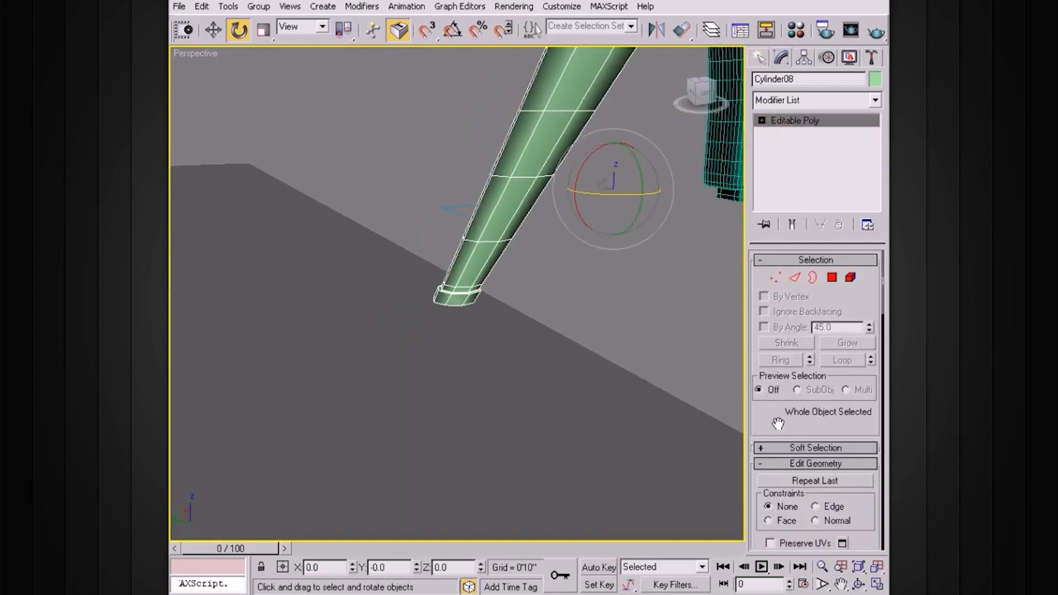
pyautogui.click(816, 260)
pyautogui.scroll(-1, 782, 291)
pyautogui.click(782, 289)
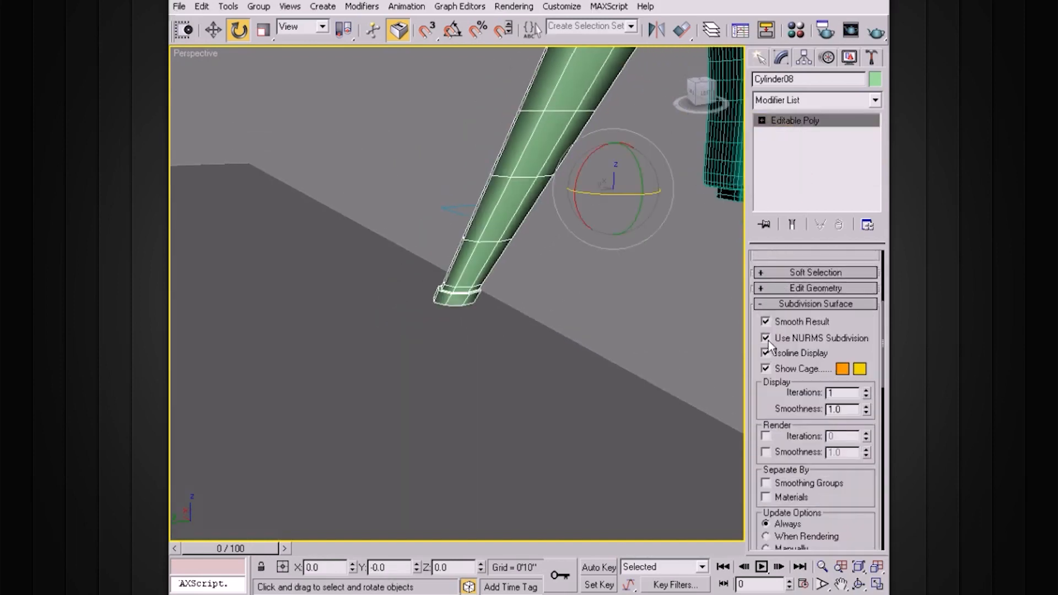
pyautogui.click(765, 338)
pyautogui.keyDown('alt'); pyautogui.moveTo(652, 292); pyautogui.dragTo(574, 289, button='middle'); pyautogui.keyUp('alt')
pyautogui.click(593, 266)
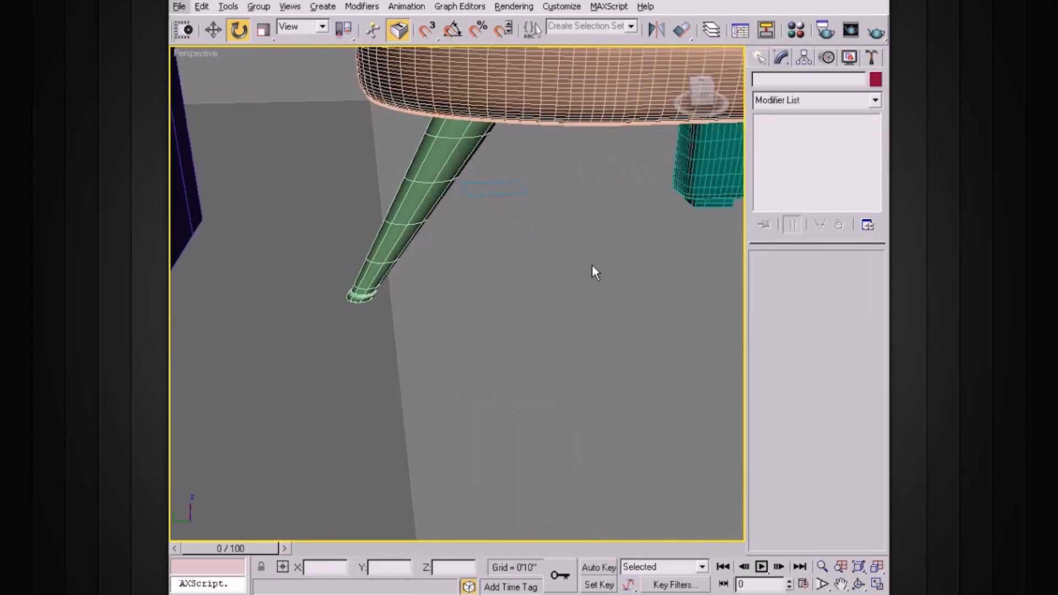
# Turn off the edged-faces display in the perspective view
pyautogui.press('F4')
pyautogui.moveTo(577, 248)
pyautogui.keyDown('alt'); pyautogui.mouseDown(button='middle')
pyautogui.moveTo(553, 239)
pyautogui.moveTo(434, 255)
pyautogui.moveTo(453, 276)
pyautogui.moveTo(369, 305)
pyautogui.moveTo(463, 227)
pyautogui.moveTo(463, 295)
pyautogui.moveTo(501, 243)
pyautogui.moveTo(506, 257)
pyautogui.mouseUp(button='middle'); pyautogui.keyUp('alt')
pyautogui.scroll(-4, 579, 241)
# Scale the seat cushion along X to about 104 percent to fill the space between the frame's arms, and deselect it
pyautogui.click(497, 252)
pyautogui.scroll(3, 506, 257)
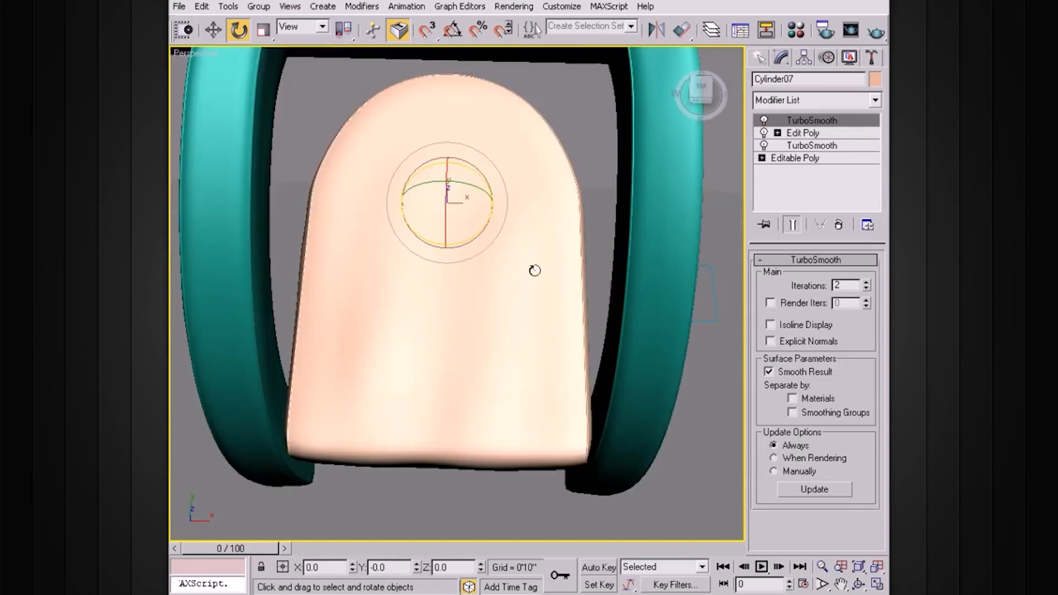
pyautogui.press('w')
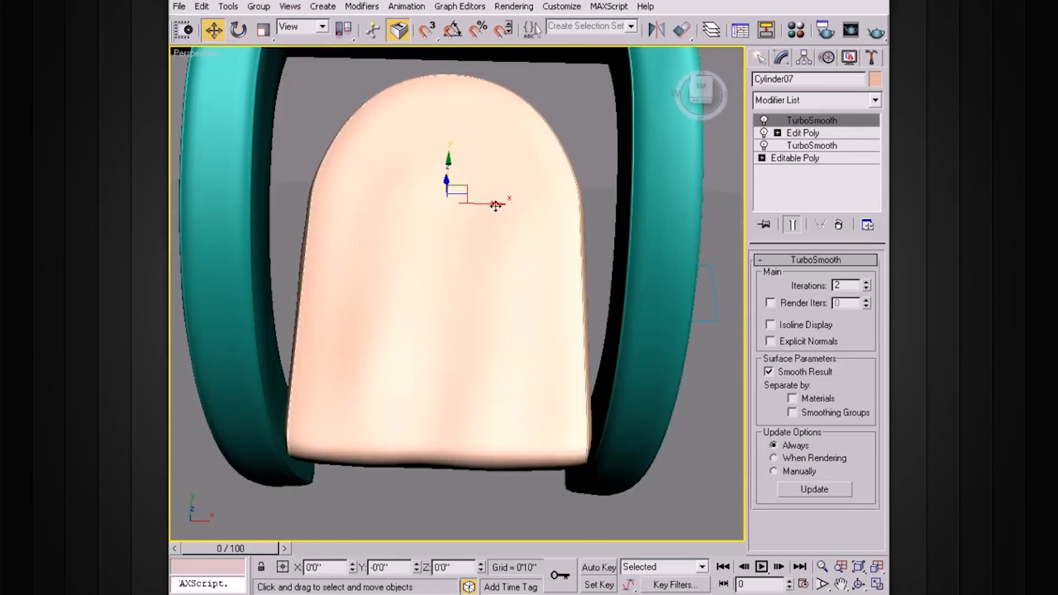
pyautogui.moveTo(493, 207); pyautogui.dragTo(495, 205)
pyautogui.keyDown('alt'); pyautogui.moveTo(504, 221); pyautogui.dragTo(512, 206, button='middle'); pyautogui.keyUp('alt')
pyautogui.press('r')
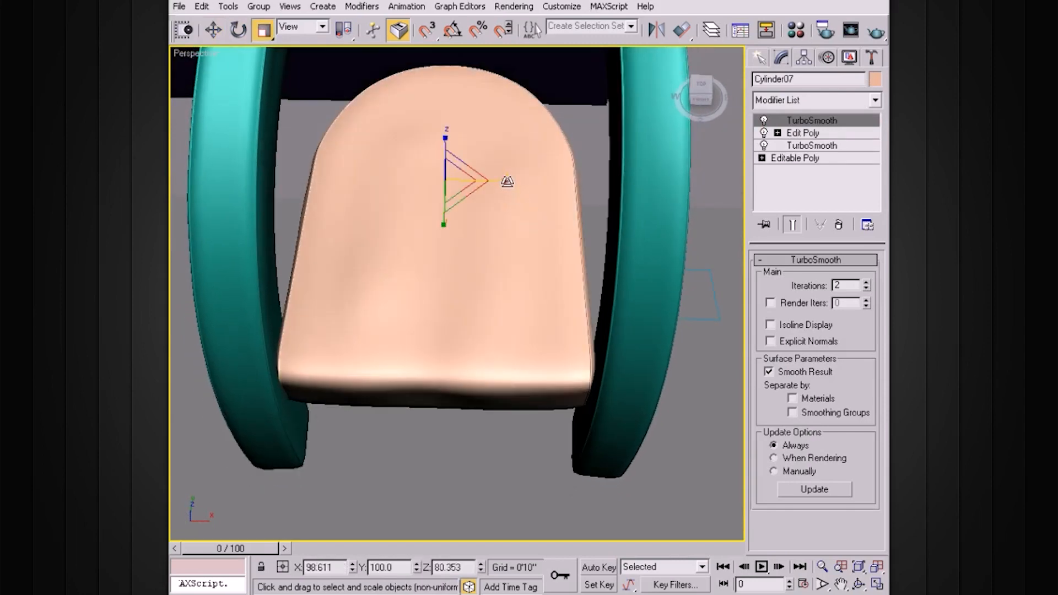
pyautogui.moveTo(507, 180); pyautogui.dragTo(509, 179)
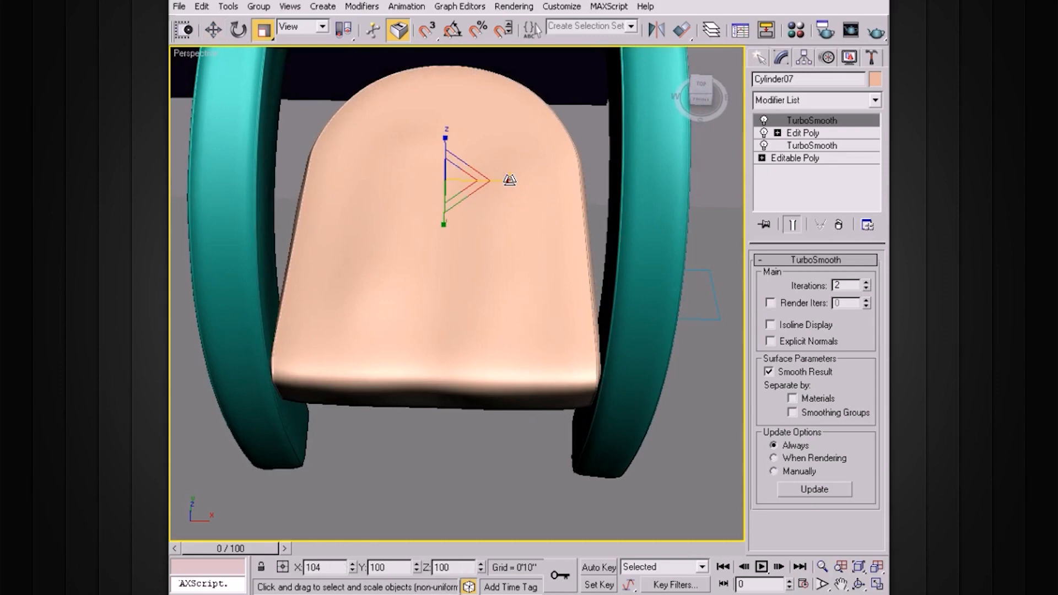
pyautogui.keyDown('alt'); pyautogui.moveTo(507, 177); pyautogui.dragTo(528, 188, button='middle'); pyautogui.keyUp('alt')
pyautogui.moveTo(617, 259)
pyautogui.keyDown('alt'); pyautogui.mouseDown(button='middle')
pyautogui.moveTo(601, 243)
pyautogui.moveTo(618, 260)
pyautogui.moveTo(627, 251)
pyautogui.mouseUp(button='middle'); pyautogui.keyUp('alt')
pyautogui.click(621, 343)
pyautogui.keyDown('alt'); pyautogui.moveTo(621, 343); pyautogui.dragTo(638, 320, button='middle'); pyautogui.keyUp('alt')
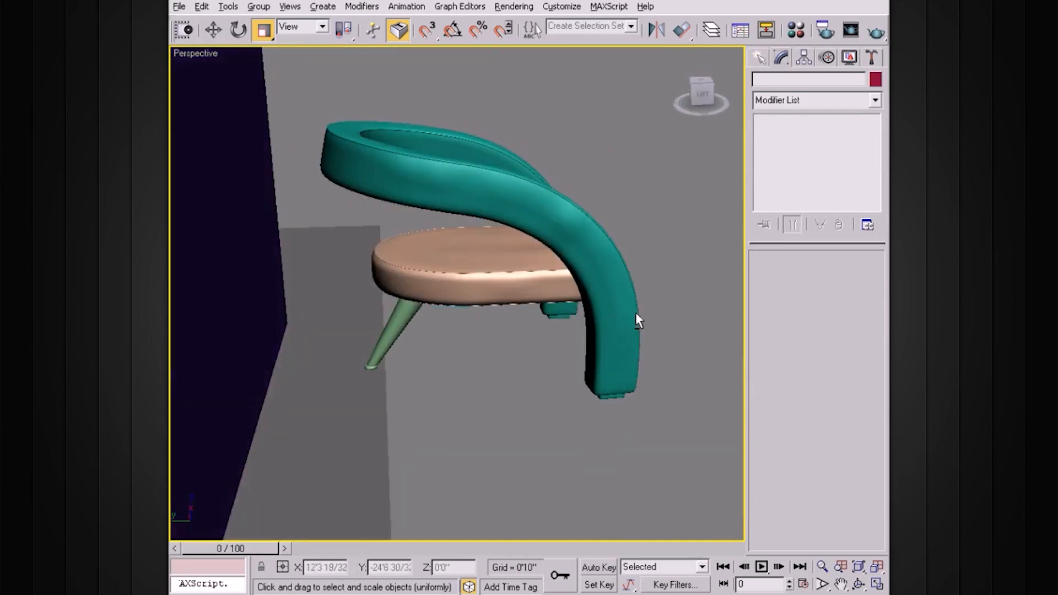
# Select the chair's frame, seat cushion, rear leg and foot, show edged faces, and group the parts as Chair
pyautogui.click(518, 195)
pyautogui.keyDown('ctrl'); pyautogui.click(477, 275); pyautogui.keyUp('ctrl')
pyautogui.keyDown('ctrl'); pyautogui.click(406, 321); pyautogui.keyUp('ctrl')
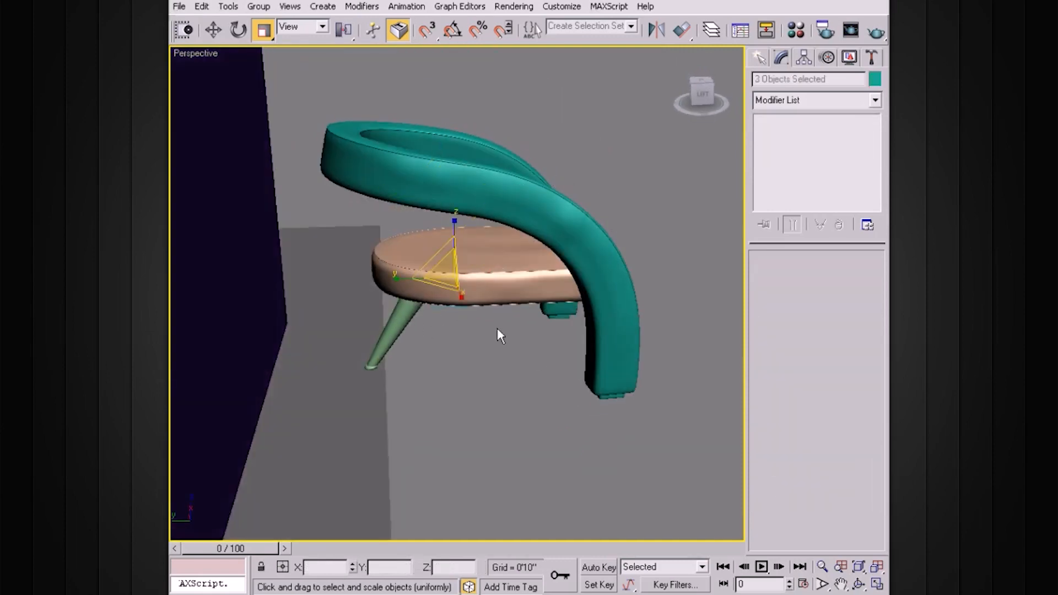
pyautogui.keyDown('alt'); pyautogui.moveTo(435, 320); pyautogui.dragTo(553, 339, button='middle'); pyautogui.keyUp('alt')
pyautogui.keyDown('ctrl'); pyautogui.click(594, 357); pyautogui.keyUp('ctrl')
pyautogui.keyDown('alt'); pyautogui.moveTo(653, 351); pyautogui.dragTo(633, 340, button='middle'); pyautogui.keyUp('alt')
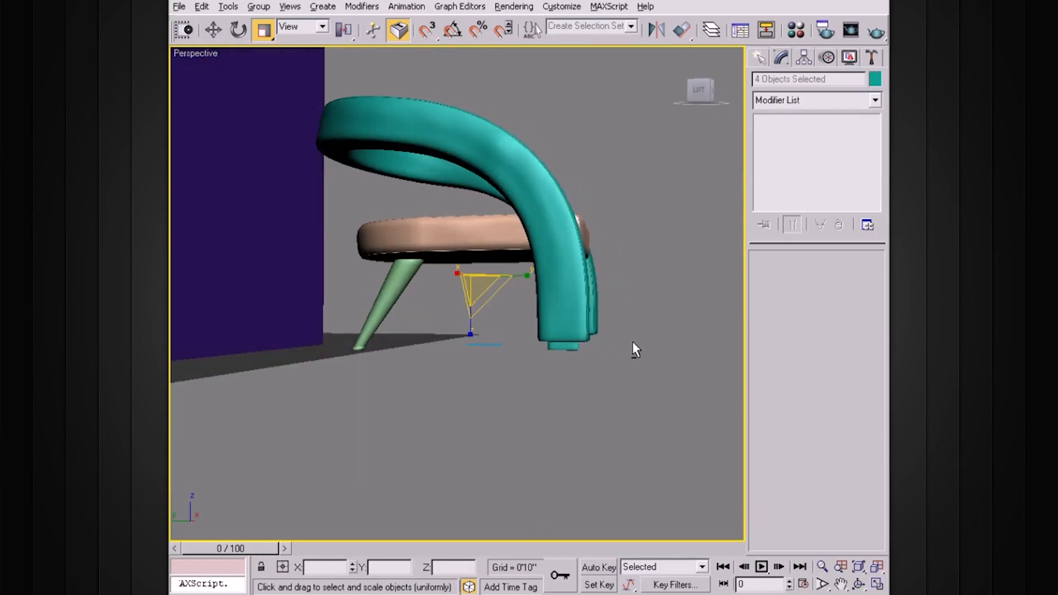
pyautogui.press('F4')
pyautogui.click(258, 6)
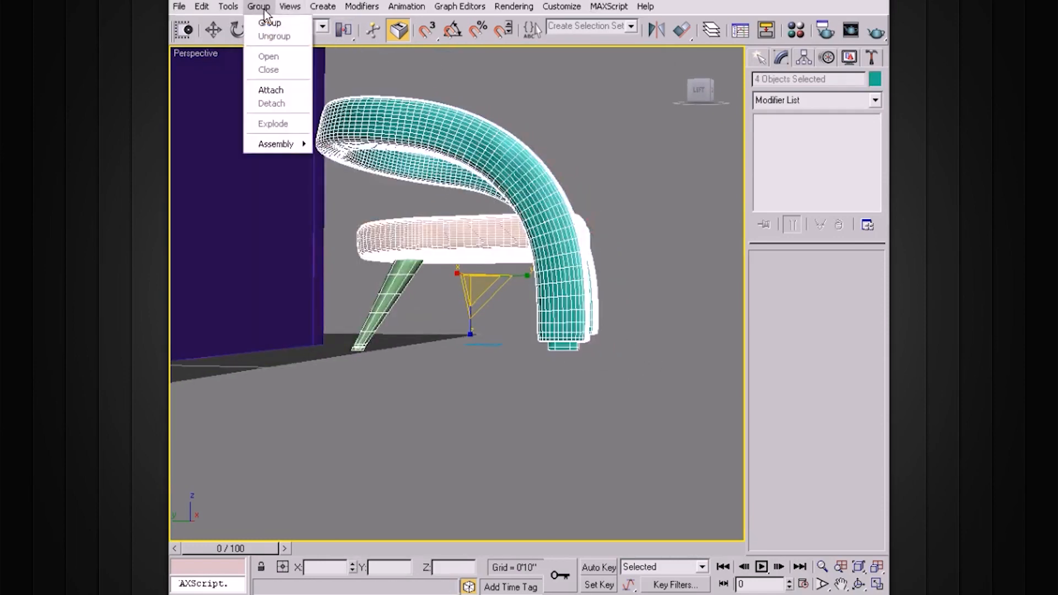
pyautogui.click(267, 21)
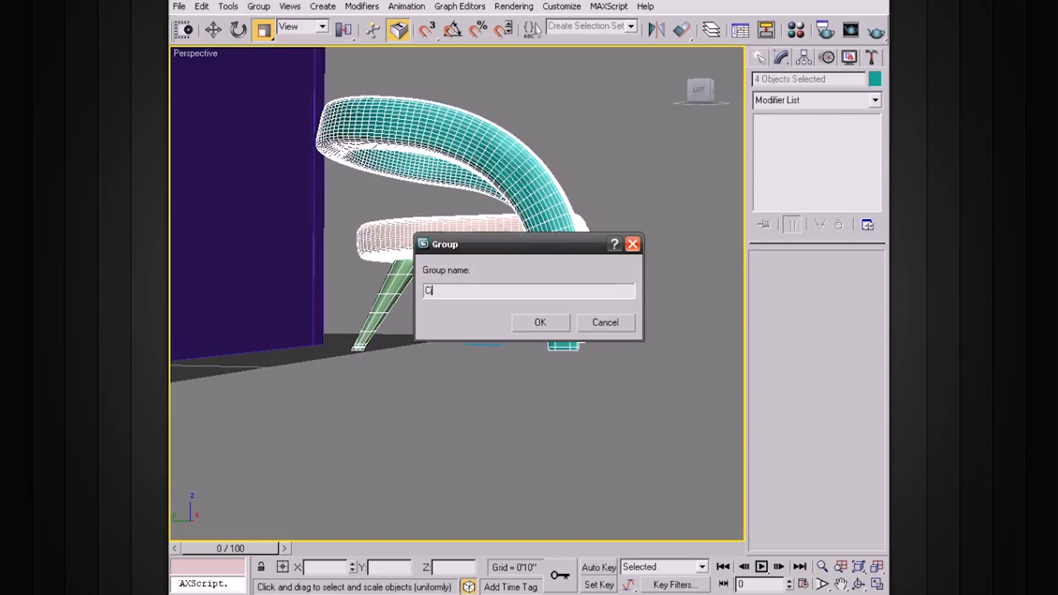
pyautogui.write('Chair')
pyautogui.press('Return')
# Move the Chair group across the room to the open floor between the sofa and the stove
pyautogui.keyDown('alt'); pyautogui.moveTo(469, 153); pyautogui.dragTo(519, 277, button='middle'); pyautogui.keyUp('alt')
pyautogui.scroll(-6, 533, 255)
pyautogui.press('w')
pyautogui.moveTo(419, 302); pyautogui.dragTo(224, 316)
pyautogui.moveTo(269, 276); pyautogui.dragTo(175, 365)
pyautogui.press('z')
pyautogui.keyDown('alt'); pyautogui.moveTo(435, 358); pyautogui.dragTo(469, 311, button='middle'); pyautogui.keyUp('alt')
# Scale the Chair group uniformly to about 69 percent to suit the room's other furniture
pyautogui.press('r')
pyautogui.moveTo(470, 316); pyautogui.dragTo(459, 349)
pyautogui.keyDown('alt'); pyautogui.moveTo(517, 328); pyautogui.dragTo(547, 363, button='middle'); pyautogui.keyUp('alt')
pyautogui.scroll(-6, 517, 353)
pyautogui.scroll(4, 548, 363)
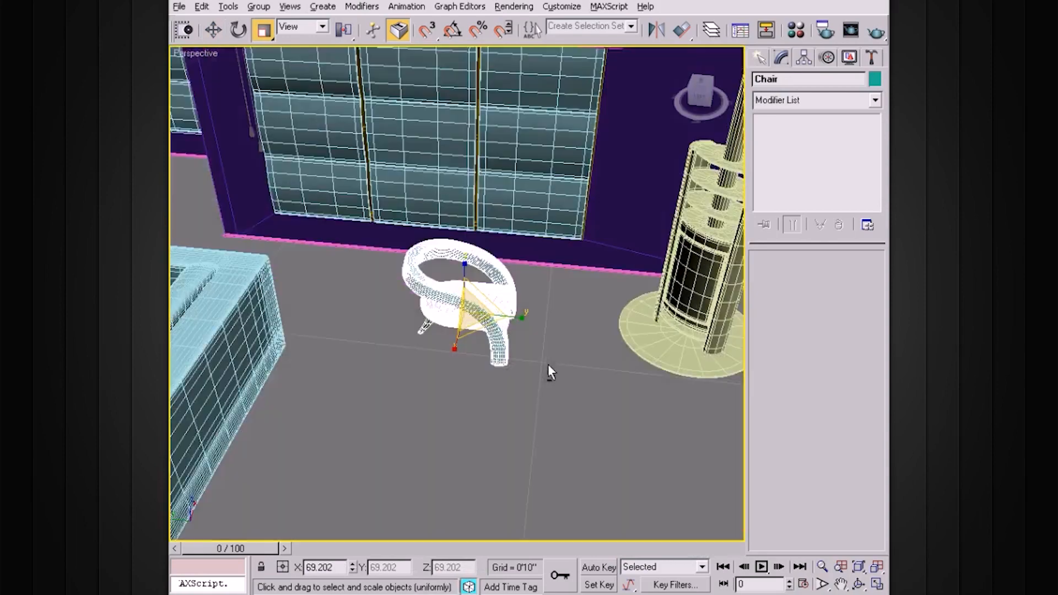
# Shift the Chair group toward the stove and set its height on the floor at Z 1'1 25/32"
pyautogui.press('w')
pyautogui.moveTo(430, 317); pyautogui.dragTo(486, 320)
pyautogui.keyDown('alt'); pyautogui.moveTo(561, 324); pyautogui.dragTo(571, 285, button='middle'); pyautogui.keyUp('alt')
pyautogui.scroll(3, 570, 341)
pyautogui.moveTo(467, 279); pyautogui.dragTo(468, 309)
pyautogui.keyDown('alt'); pyautogui.moveTo(464, 348); pyautogui.dragTo(501, 279, button='middle'); pyautogui.keyUp('alt')
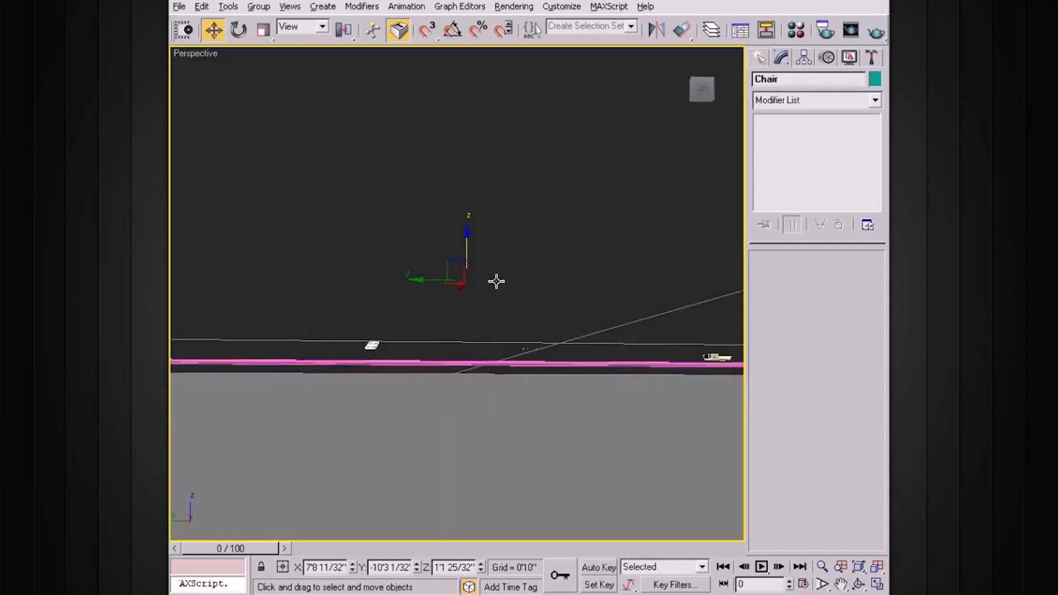
# Open the Chair group and scale the rear leg to 93 percent along Y in the Left view
pyautogui.hotkey('alt', 'w')
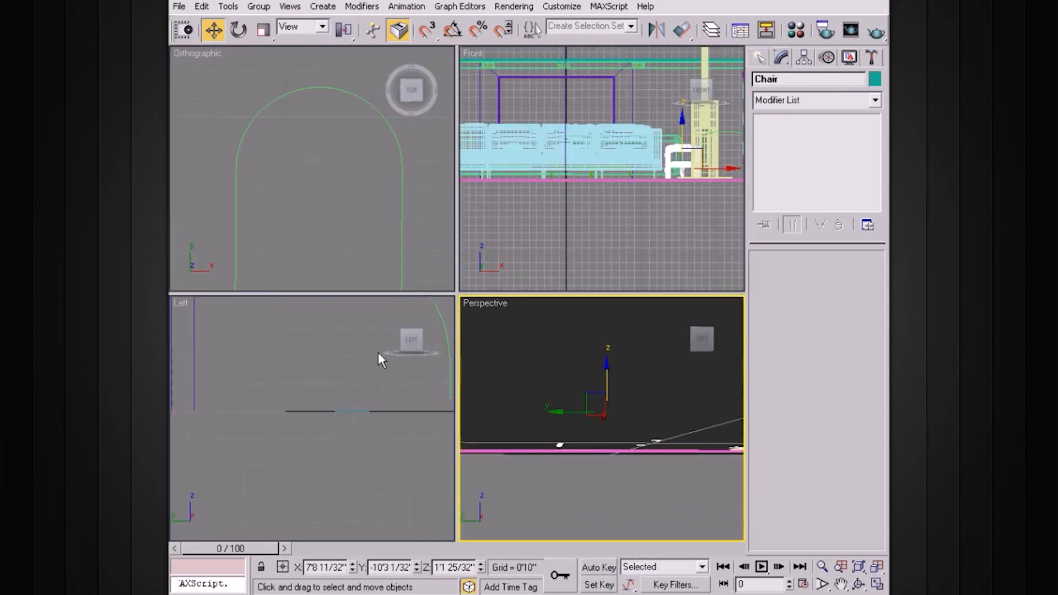
pyautogui.press('z')
pyautogui.scroll(2, 325, 451)
pyautogui.moveTo(325, 451); pyautogui.dragTo(353, 326, button='middle')
pyautogui.moveTo(314, 380); pyautogui.dragTo(405, 380, button='middle')
pyautogui.scroll(2, 362, 378)
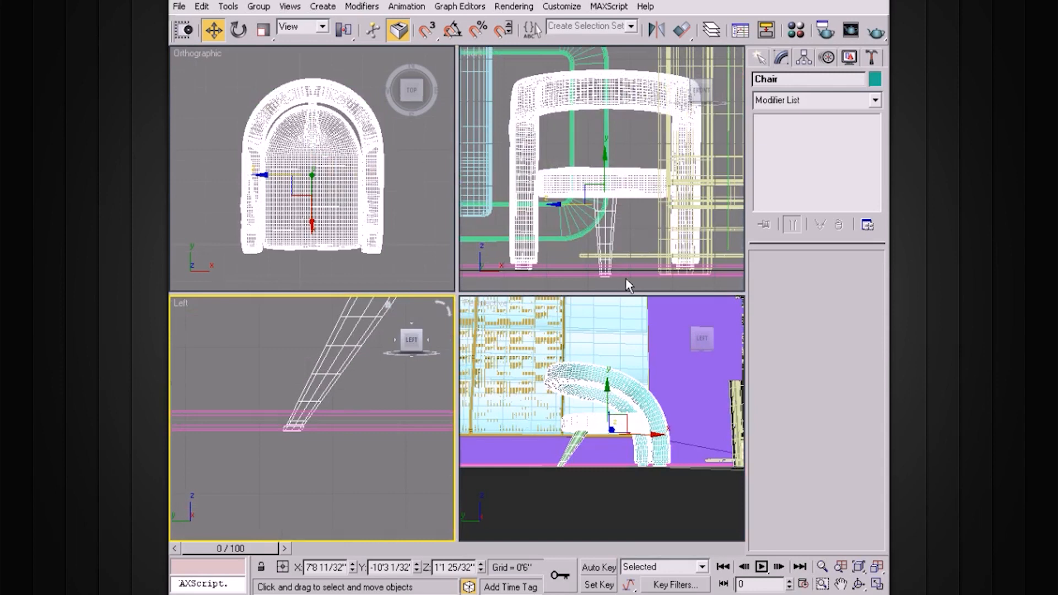
pyautogui.moveTo(383, 340); pyautogui.dragTo(369, 388, button='middle')
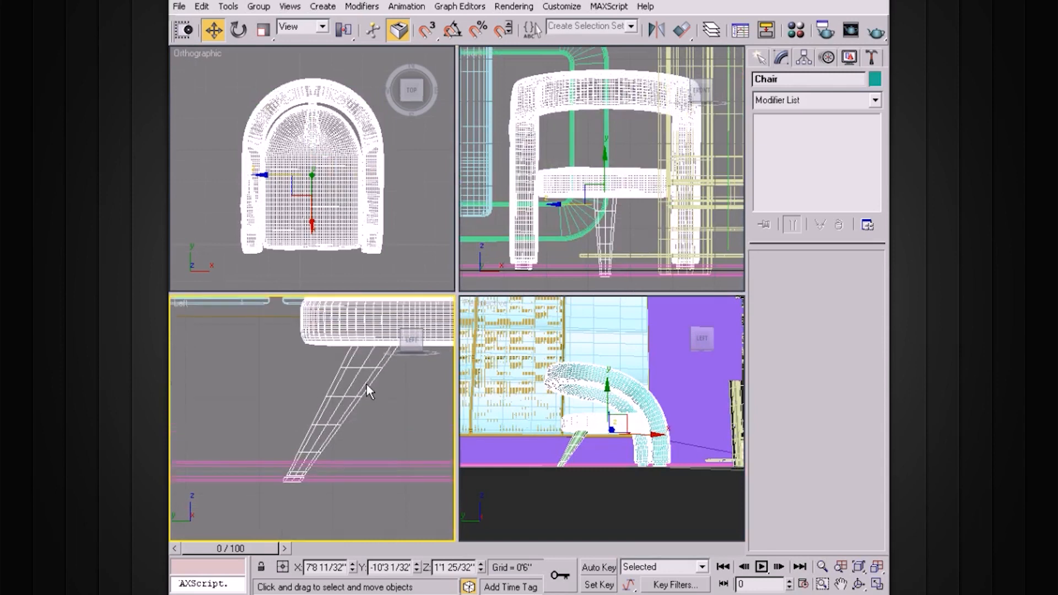
pyautogui.click(258, 6)
pyautogui.click(270, 32)
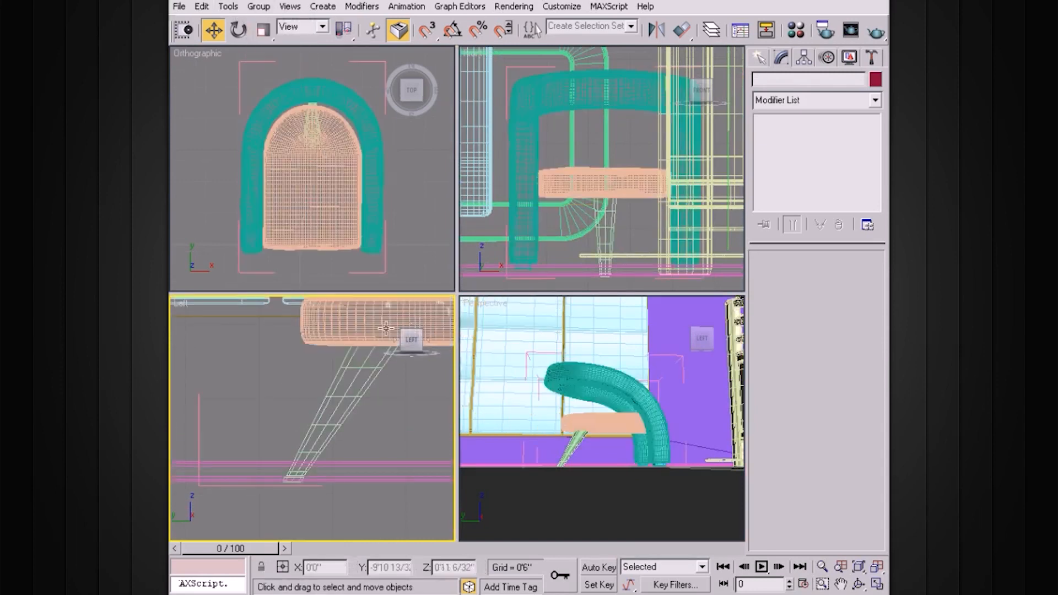
pyautogui.click(347, 398)
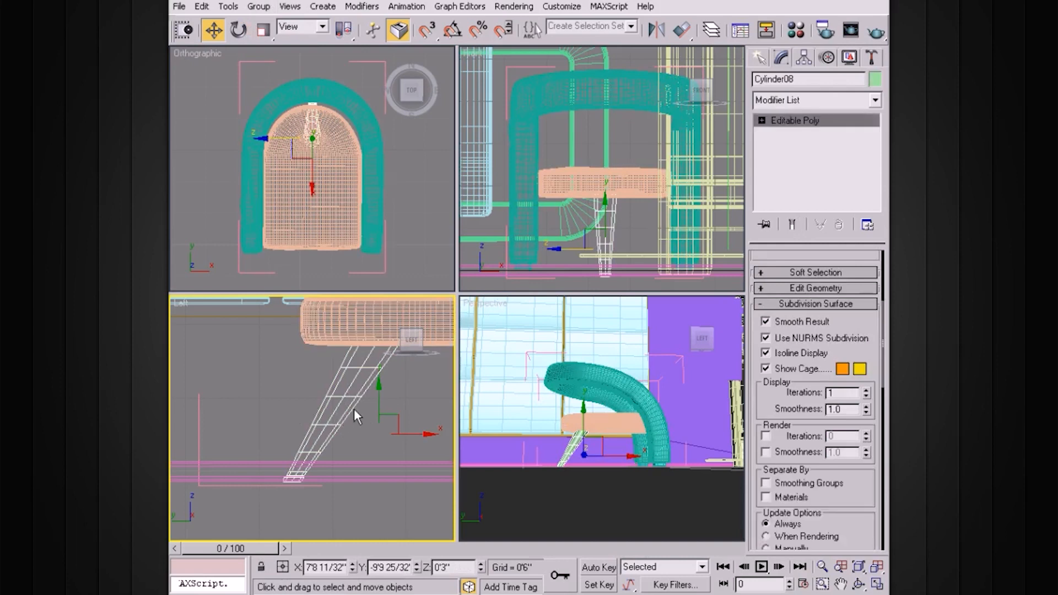
pyautogui.moveTo(379, 378); pyautogui.dragTo(381, 385)
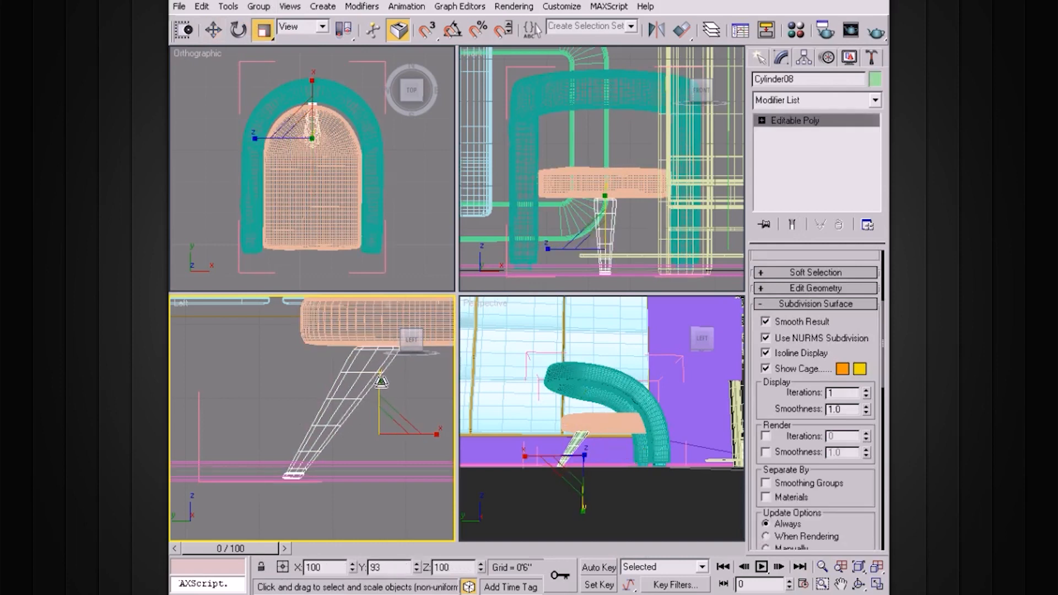
# Raise the rear leg to Z 0'3 19/32" so it meets the cushion, and close the Chair group
pyautogui.press('w')
pyautogui.moveTo(377, 386); pyautogui.dragTo(378, 377)
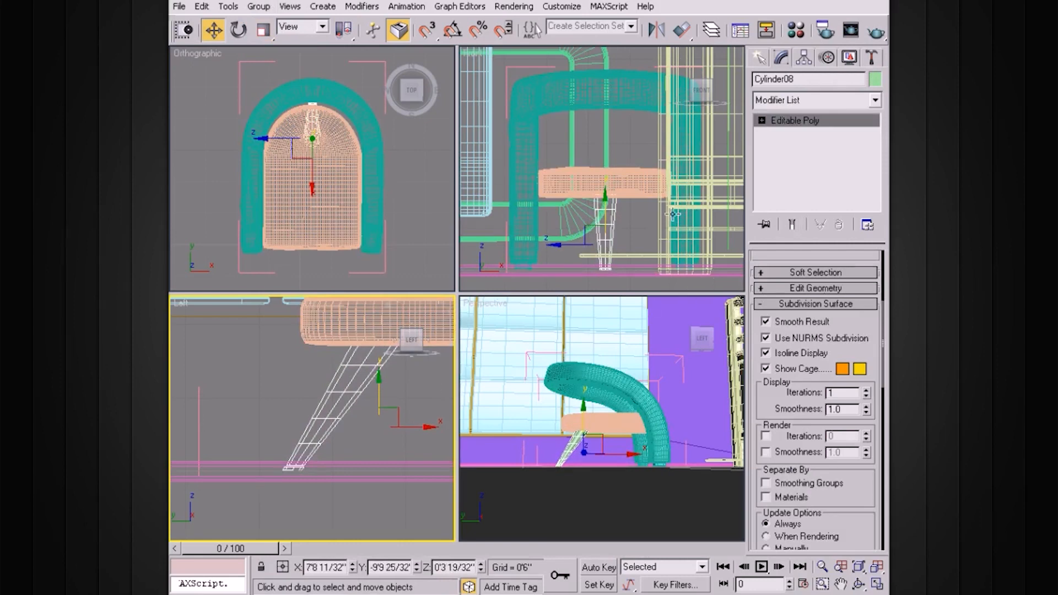
pyautogui.click(259, 6)
pyautogui.click(267, 68)
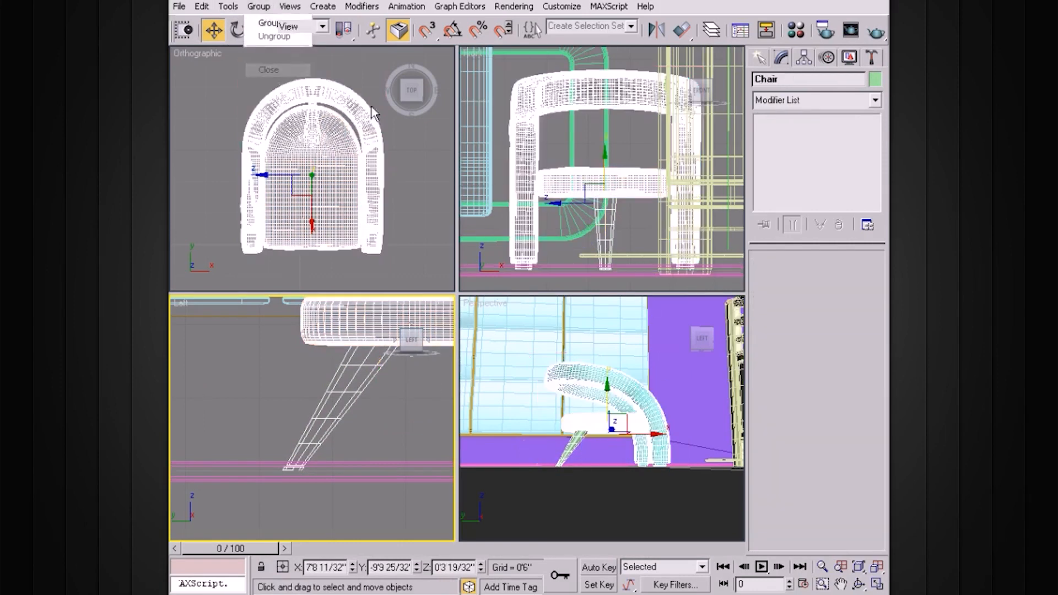
# Clone the Chair group in the maximized perspective view as one independent copy named Chair01, offset along X
pyautogui.rightClick(670, 315)
pyautogui.hotkey('alt', 'w')
pyautogui.keyDown('alt'); pyautogui.moveTo(527, 288); pyautogui.dragTo(539, 333, button='middle'); pyautogui.keyUp('alt')
pyautogui.scroll(-5, 581, 371)
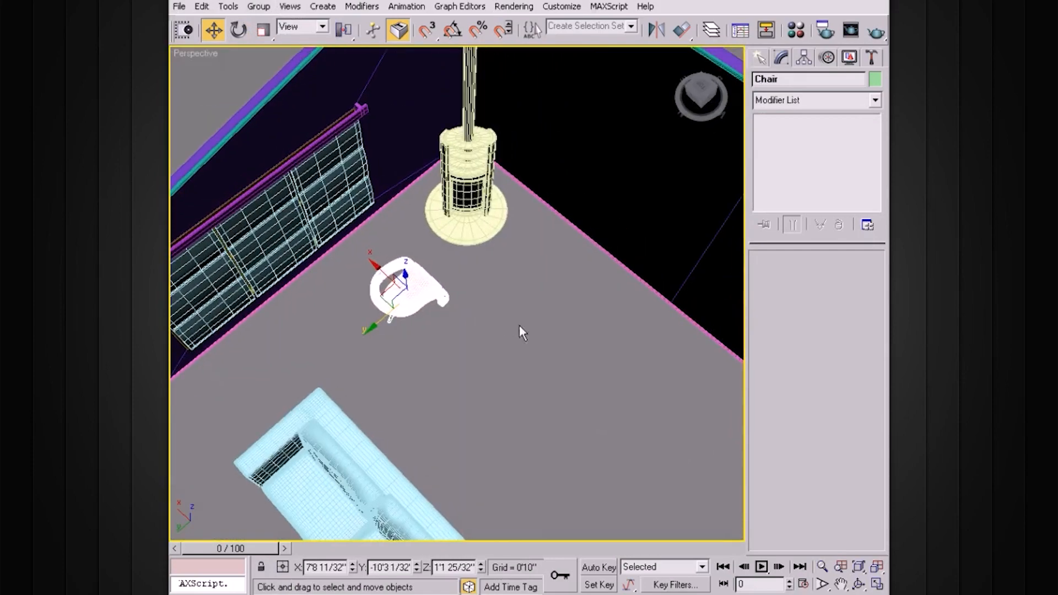
pyautogui.press('e')
pyautogui.press('w')
pyautogui.keyDown('shift'); pyautogui.moveTo(402, 291); pyautogui.dragTo(469, 345); pyautogui.keyUp('shift')
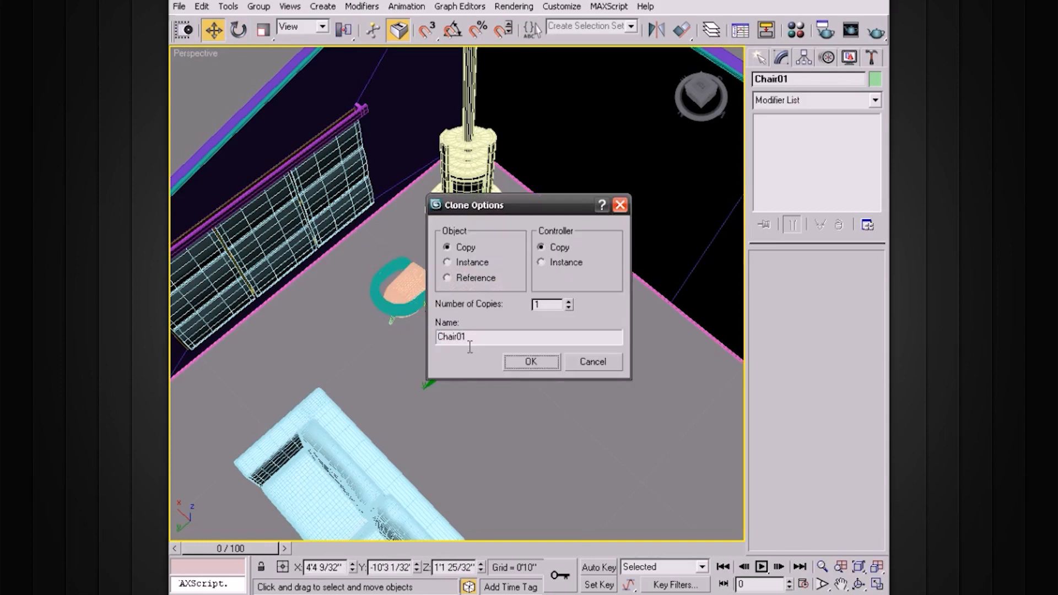
pyautogui.click(530, 362)
# Place the copied chair on the other side of the stove, rotate it to face the first chair, and deselect it
pyautogui.moveTo(432, 378); pyautogui.dragTo(630, 289)
pyautogui.press('e')
pyautogui.press('w')
pyautogui.moveTo(502, 266); pyautogui.dragTo(523, 281)
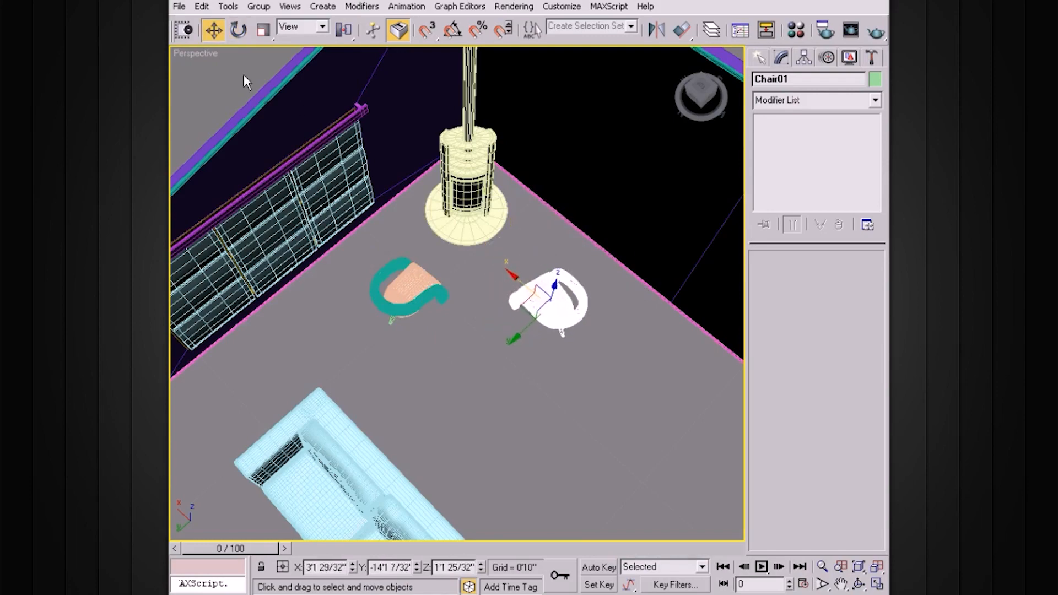
pyautogui.click(222, 68)
# Turn off the edged-faces display and examine both chairs beside the stove from several angles
pyautogui.keyDown('alt'); pyautogui.moveTo(417, 218); pyautogui.dragTo(428, 205, button='middle'); pyautogui.keyUp('alt')
pyautogui.press('F4')
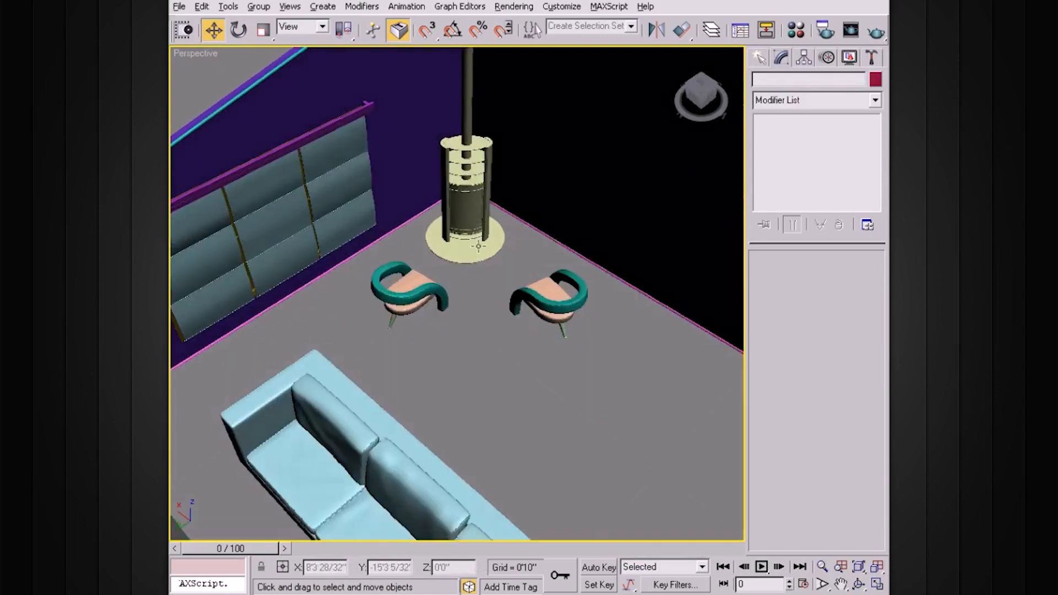
pyautogui.keyDown('alt'); pyautogui.moveTo(473, 262); pyautogui.dragTo(442, 237, button='middle'); pyautogui.keyUp('alt')
pyautogui.scroll(5, 442, 236)
pyautogui.keyDown('alt'); pyautogui.moveTo(545, 258); pyautogui.dragTo(668, 260, button='middle'); pyautogui.keyUp('alt')
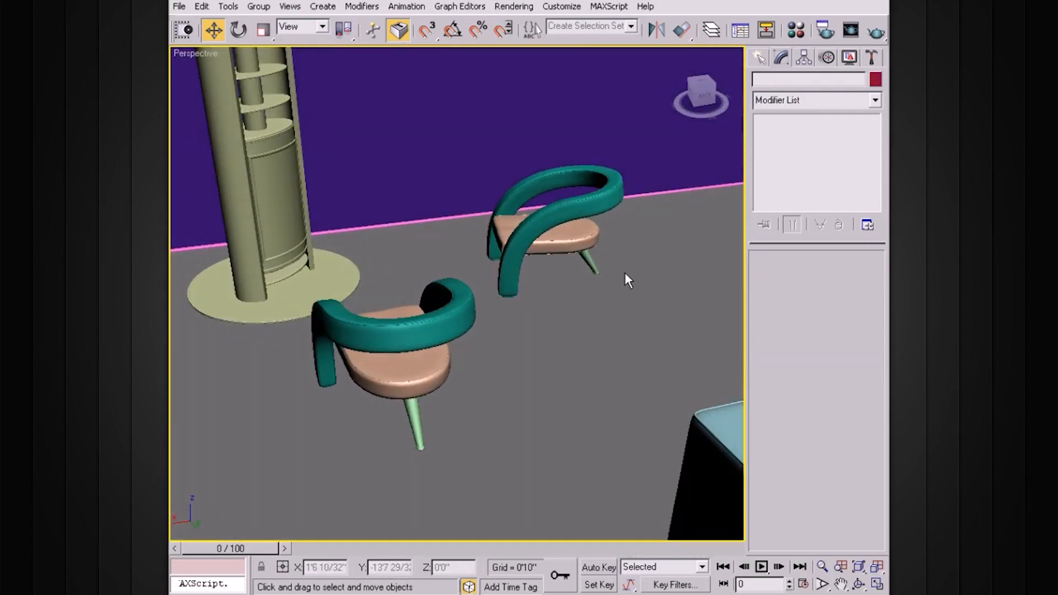
pyautogui.keyDown('alt'); pyautogui.moveTo(608, 295); pyautogui.dragTo(716, 344, button='middle'); pyautogui.keyUp('alt')
pyautogui.moveTo(570, 321); pyautogui.dragTo(597, 290, button='middle')
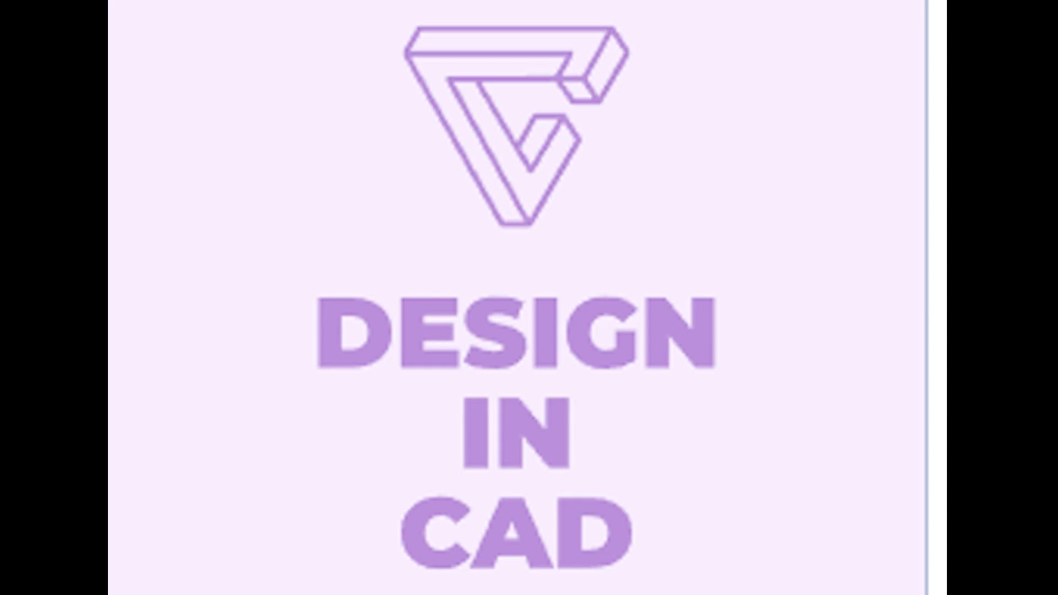